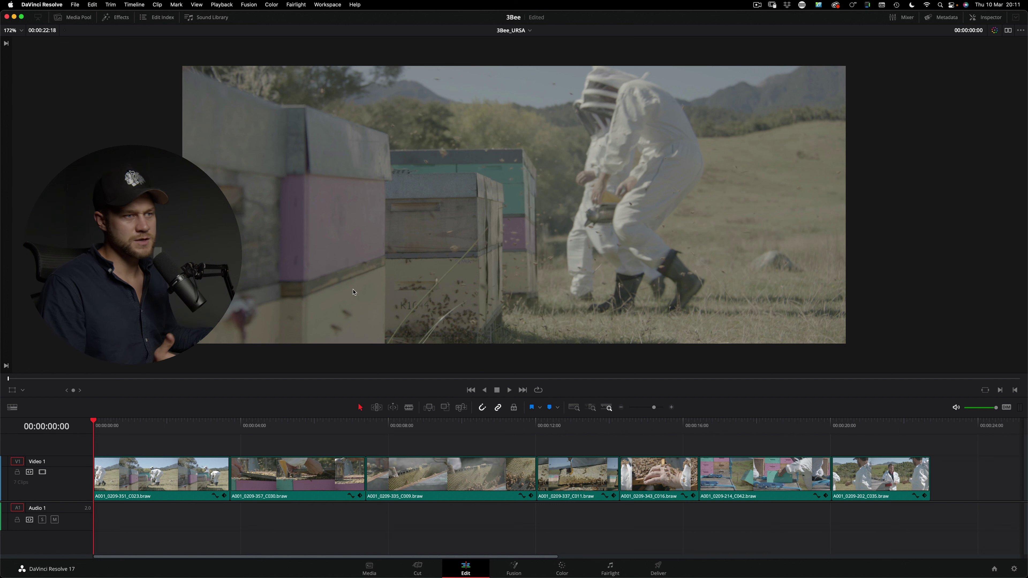
Review the ungraded footage by scrubbing the timeline and playing it back to the last clip
{"action": "left_click_drag", "start_coordinate": [130, 427], "coordinate": [454, 456]}
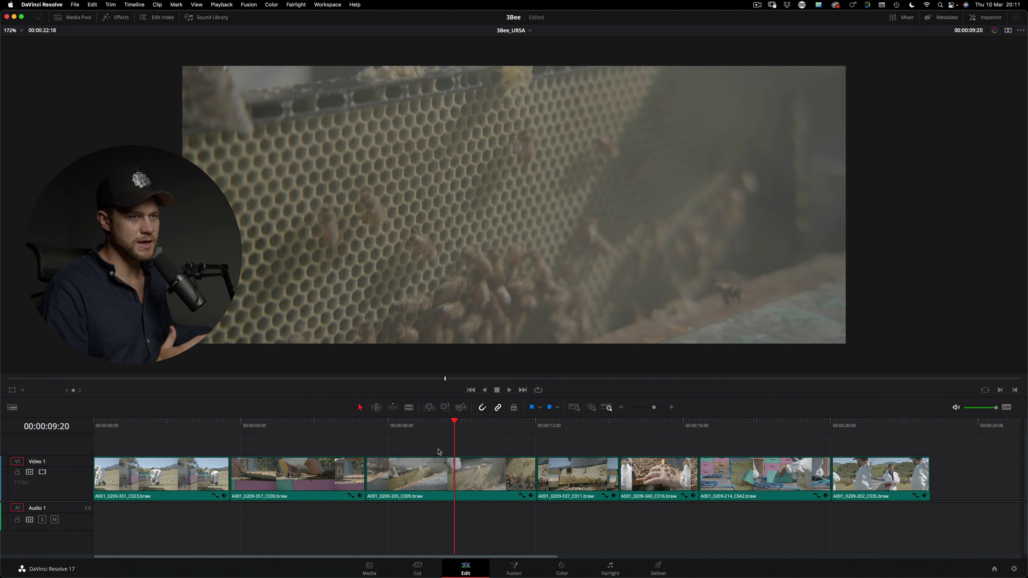
{"action": "left_click", "coordinate": [417, 432]}
{"action": "left_click_drag", "start_coordinate": [417, 432], "coordinate": [183, 432]}
{"action": "key", "text": "space"}
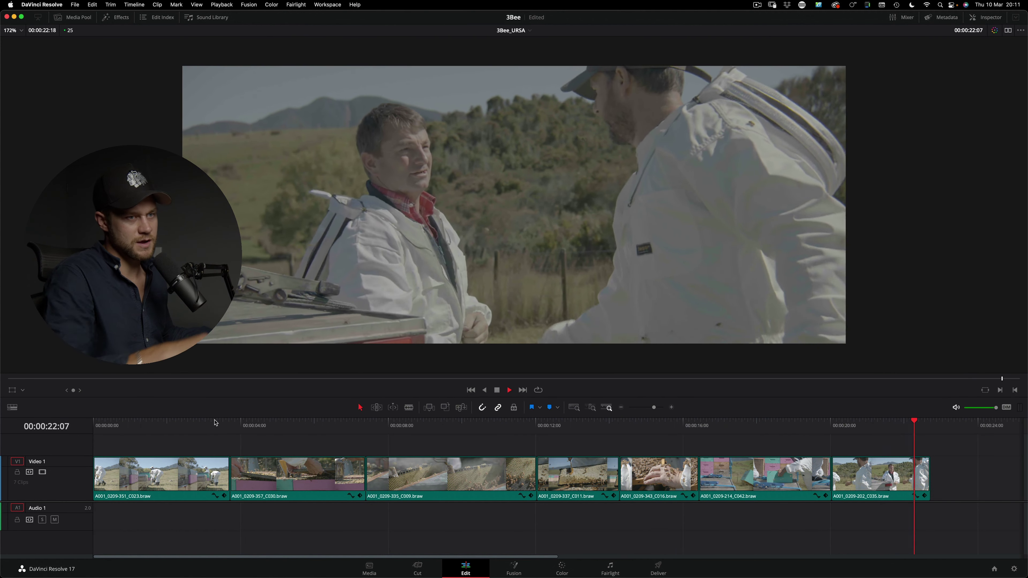
{"action": "key", "text": "space"}
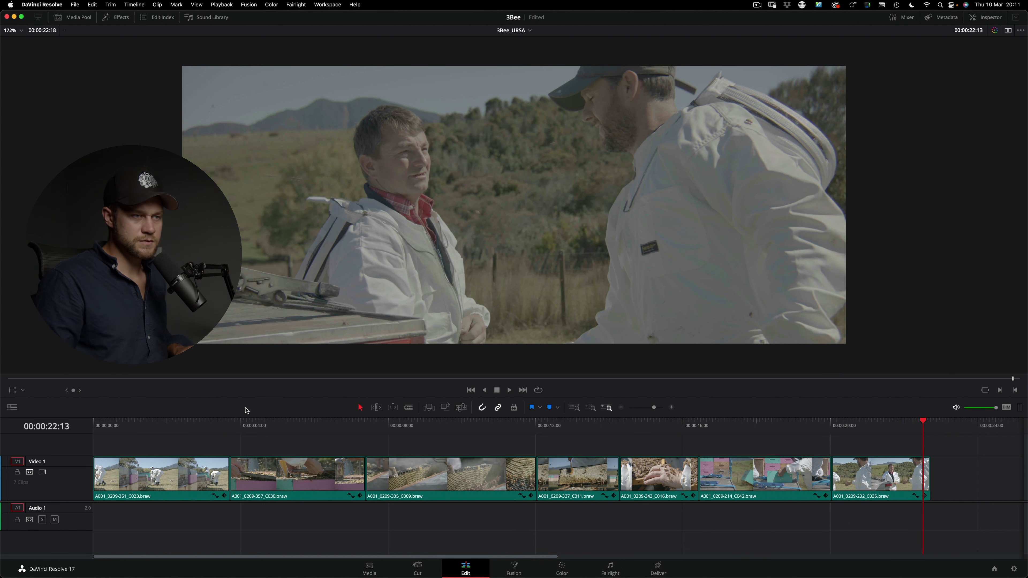
On the Color page, set the project's color science to DaVinci YRGB Color Managed and save the project settings
{"action": "key", "text": "shift+6"}
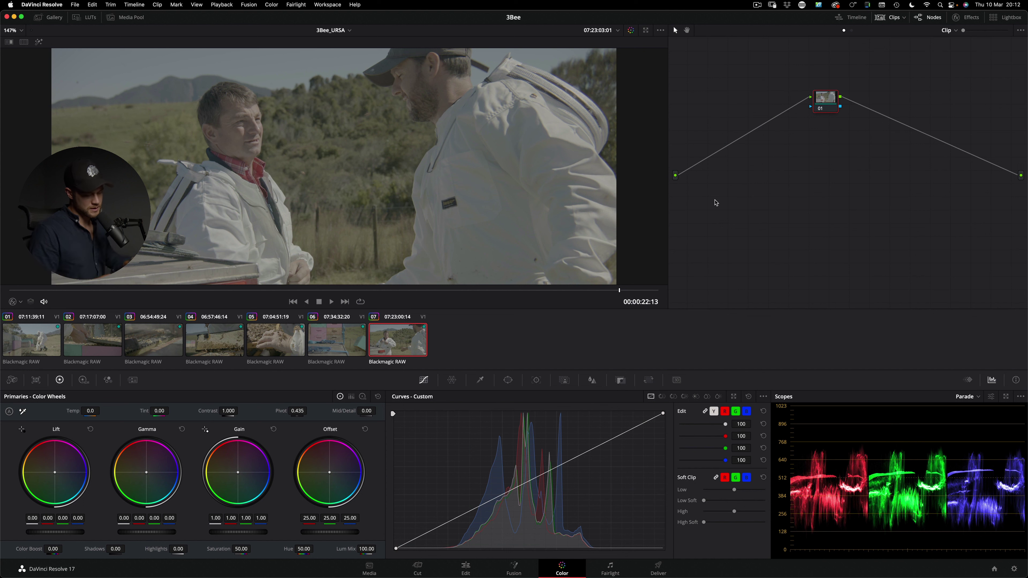
{"action": "key", "text": "shift+9"}
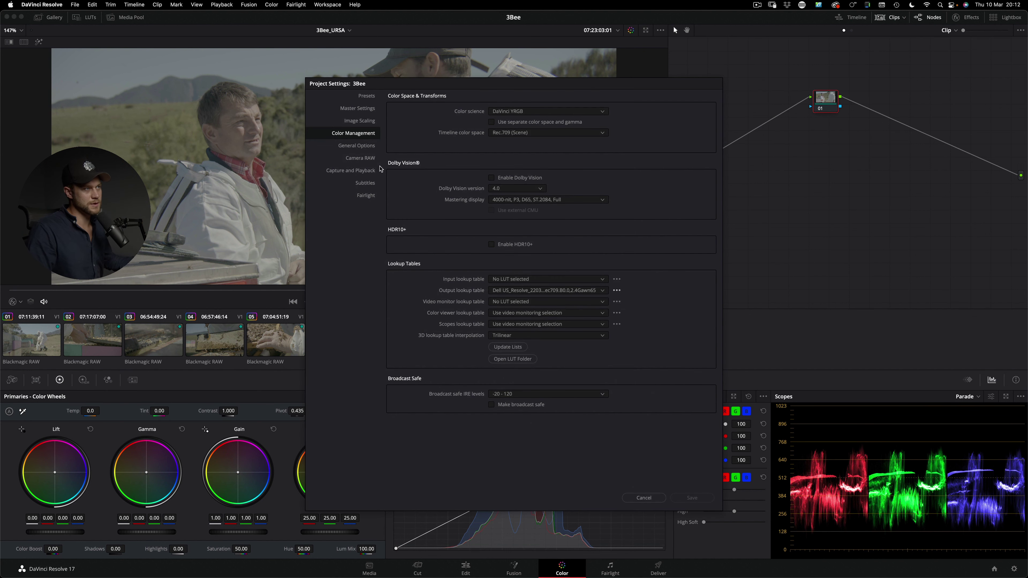
{"action": "left_click", "coordinate": [526, 111]}
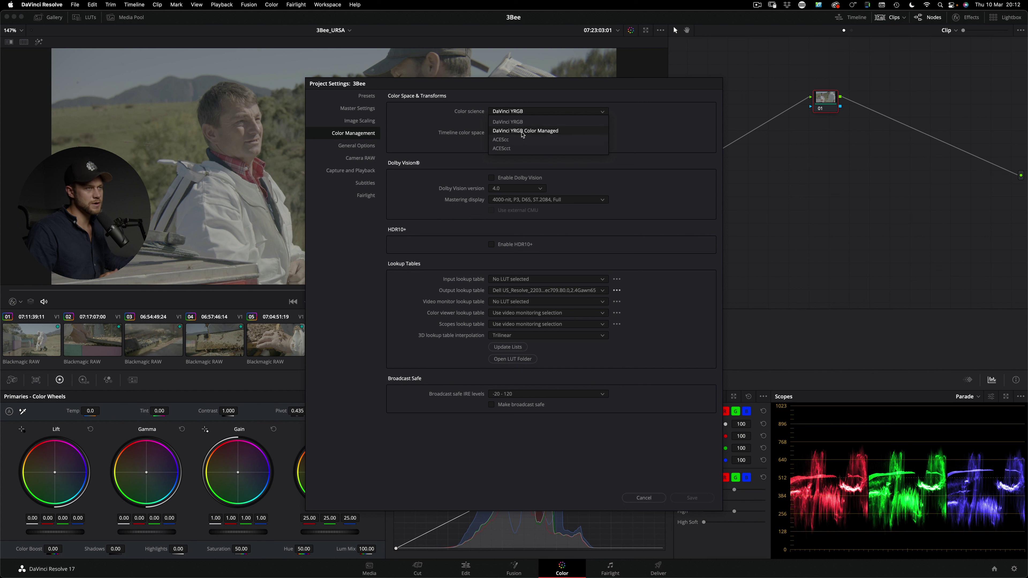
{"action": "left_click", "coordinate": [533, 132]}
{"action": "left_click", "coordinate": [530, 112]}
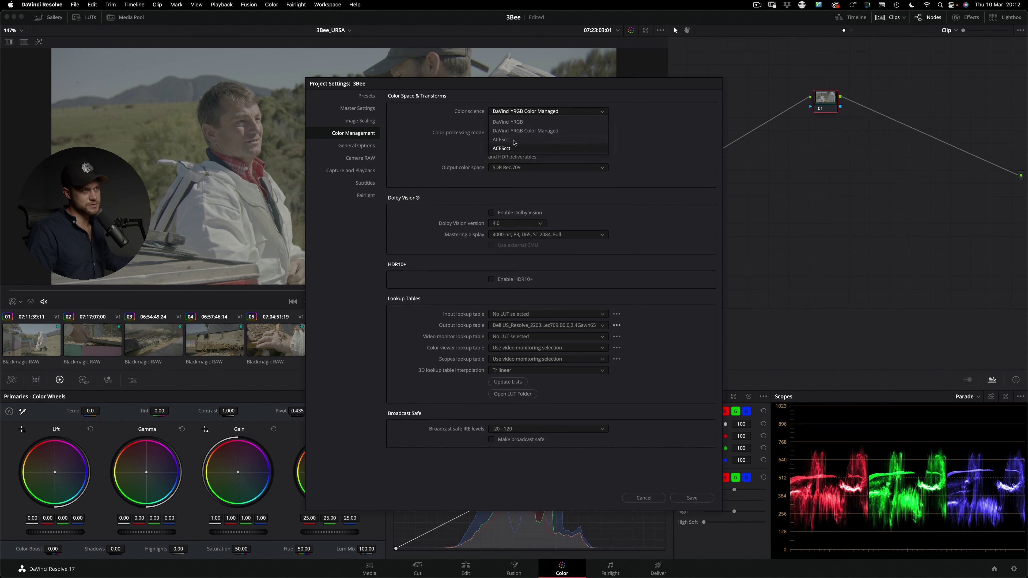
{"action": "left_click", "coordinate": [424, 140]}
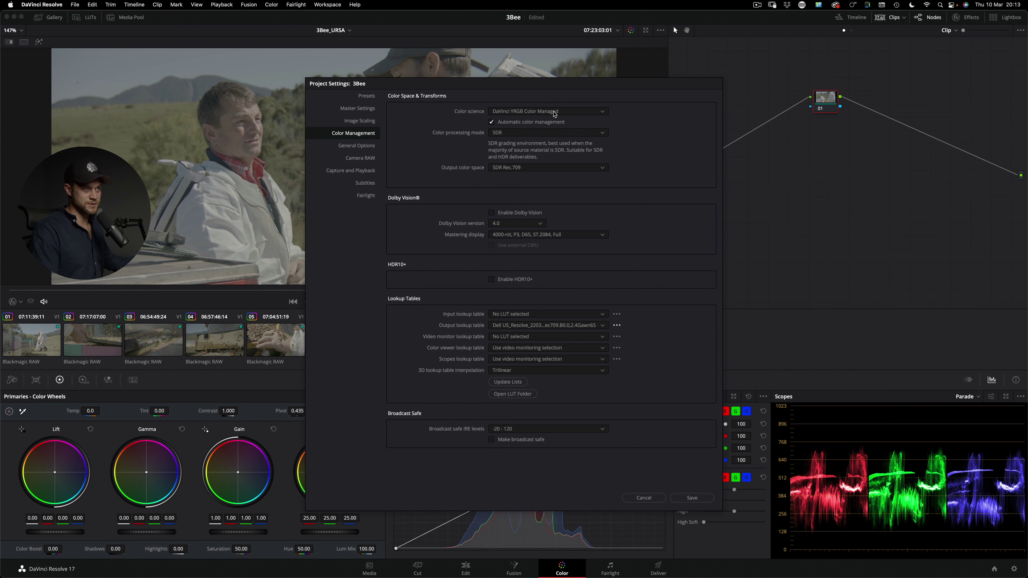
{"action": "left_click", "coordinate": [692, 498]}
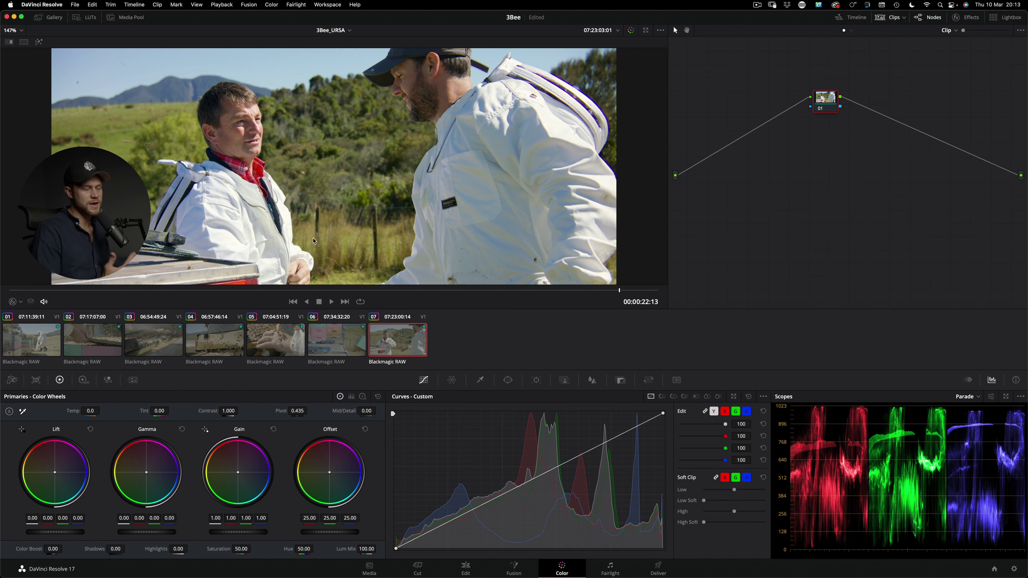
Go to the start of clip 07 and select all seven clips, 01 through 07
{"action": "left_click", "coordinate": [341, 340]}
{"action": "key", "text": "Down"}
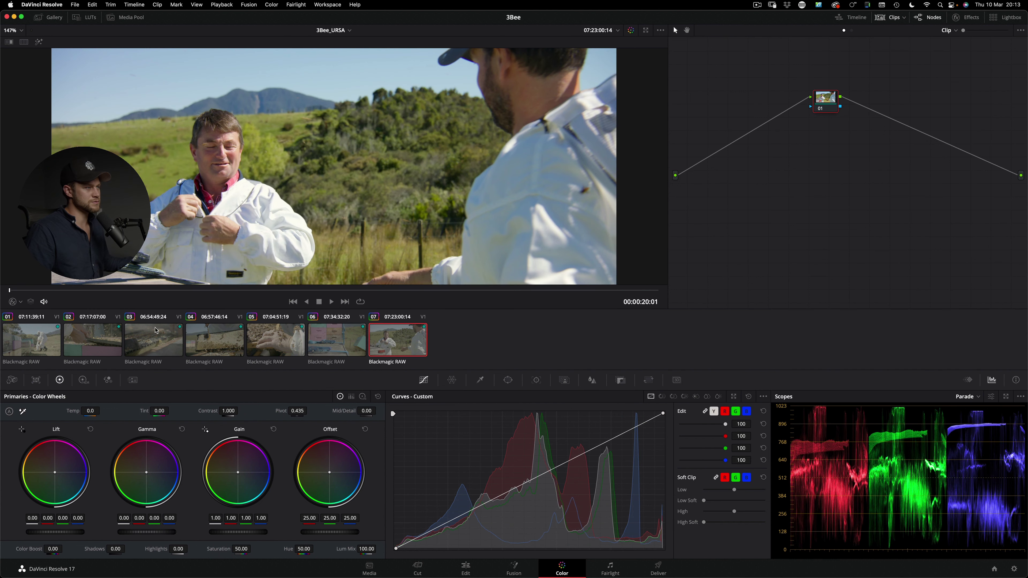
{"action": "left_click", "coordinate": [36, 341], "text": "shift"}
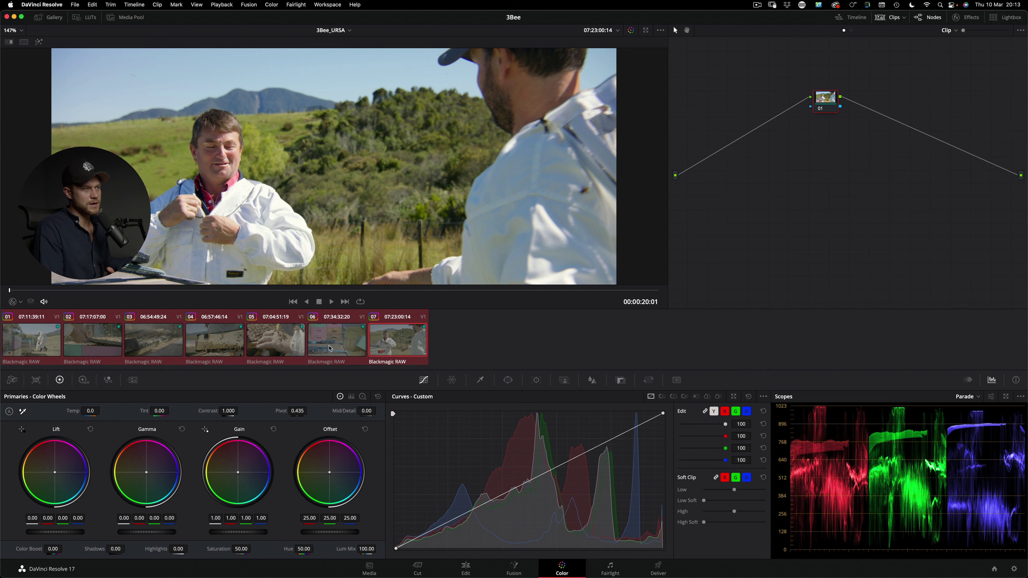
Examine the project's color processing mode and output color space settings, leaving them as they are
{"action": "key", "text": "shift+9"}
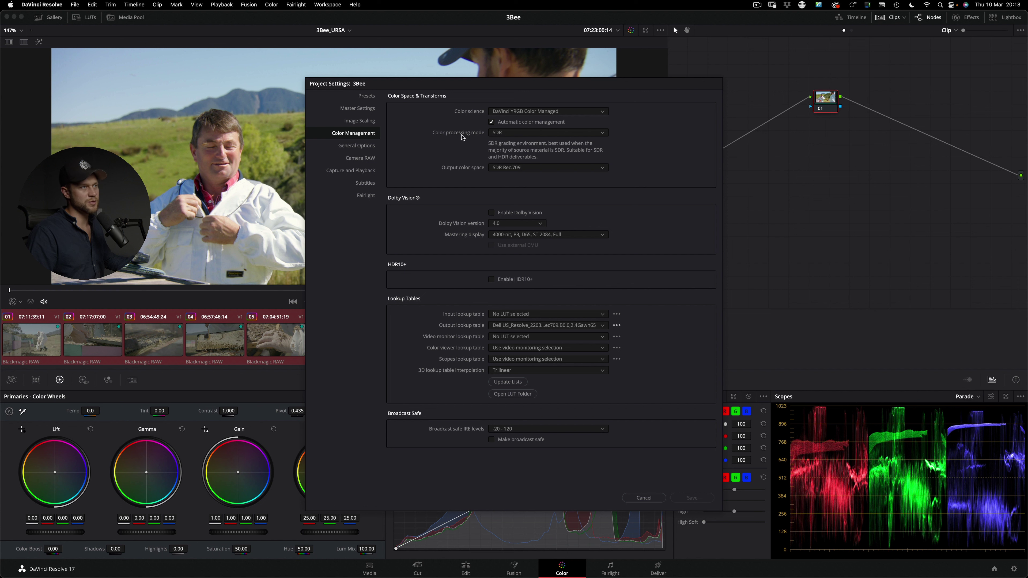
{"action": "left_click", "coordinate": [511, 134]}
{"action": "left_click", "coordinate": [495, 143]}
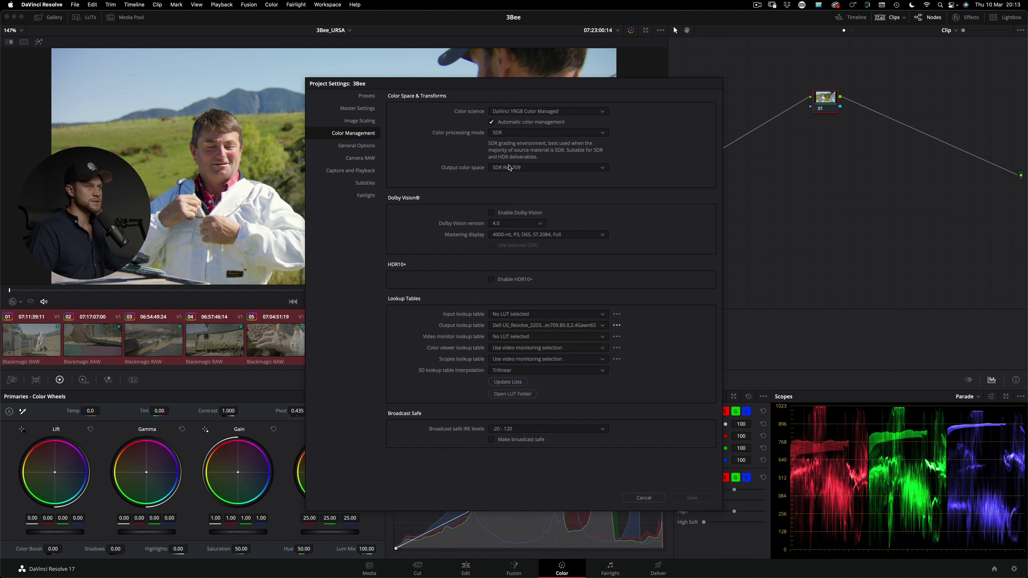
{"action": "left_click", "coordinate": [647, 498]}
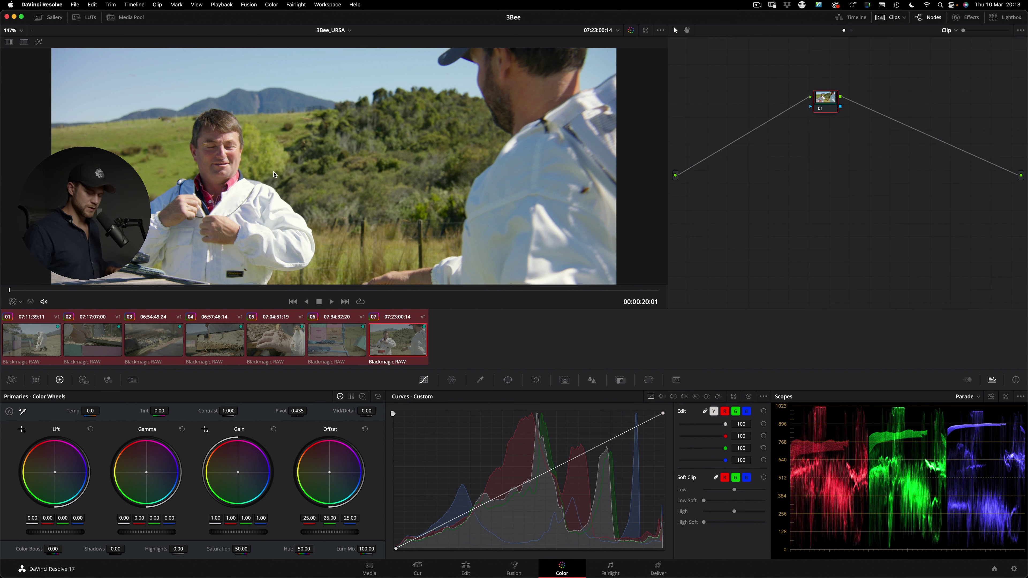
On the Edit page, set the input color space of all clips in the Footage bin to Blackmagic Design Film Gen 5
{"action": "key", "text": "shift+4"}
{"action": "key", "text": "ctrl+shift+1"}
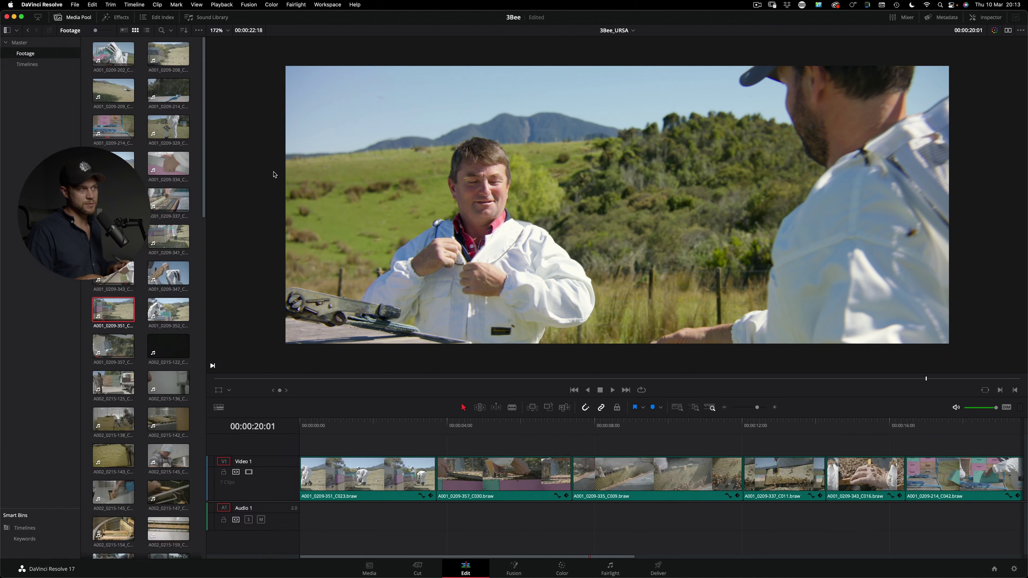
{"action": "left_click", "coordinate": [114, 55]}
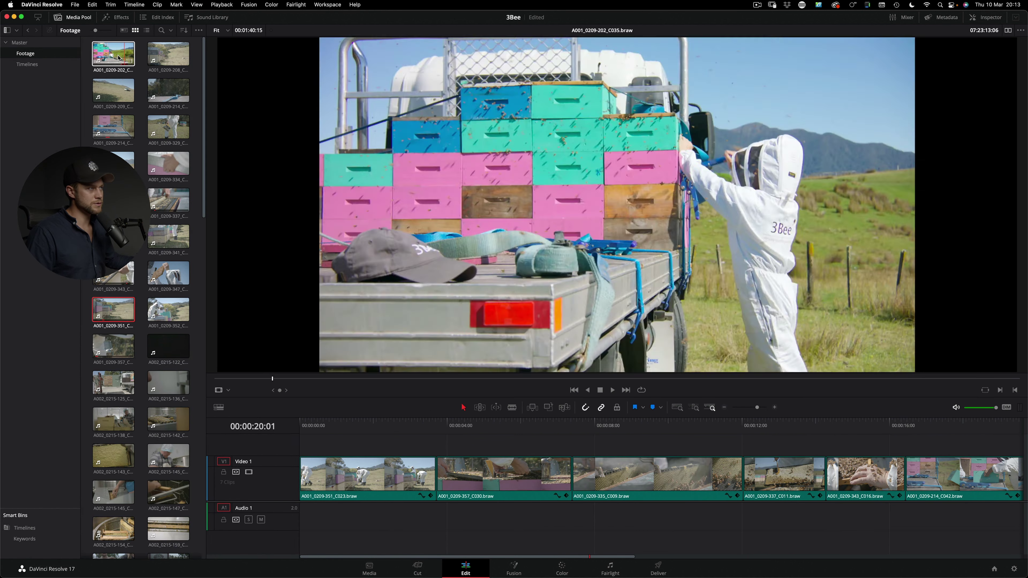
{"action": "scroll", "coordinate": [153, 284], "scroll_direction": "down", "scroll_amount": 10}
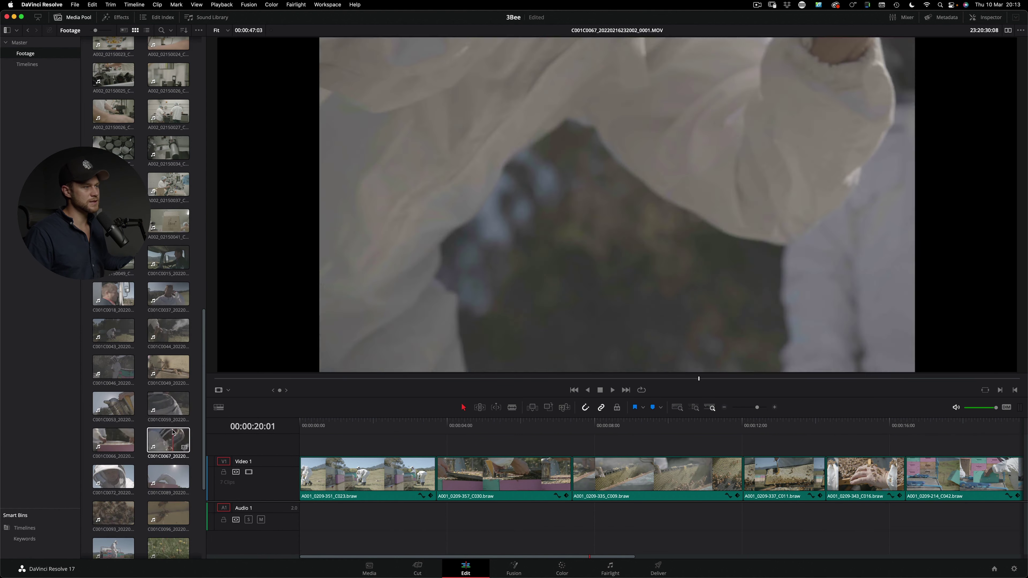
{"action": "key", "text": "super+a"}
{"action": "right_click", "coordinate": [168, 534]}
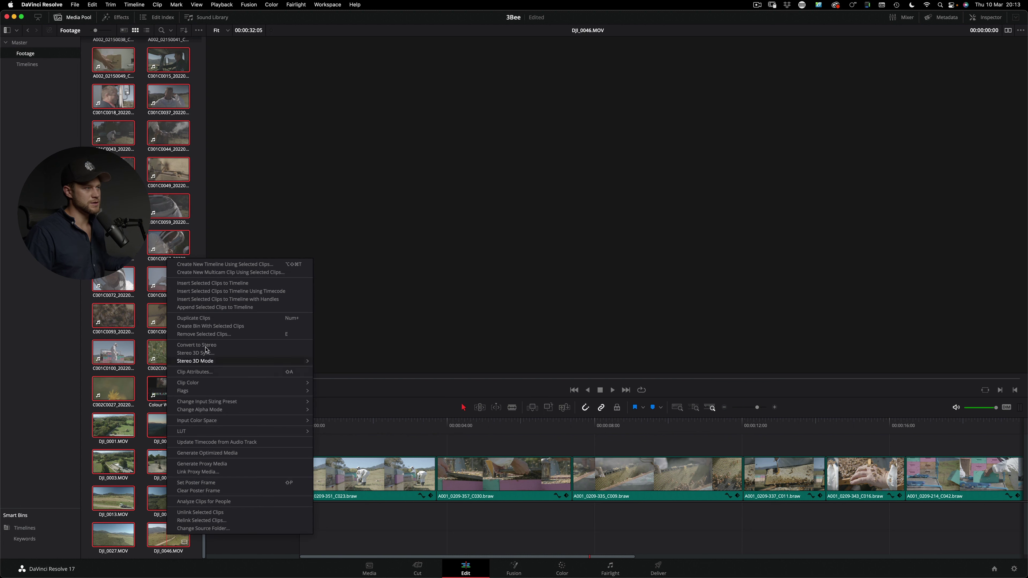
{"action": "mouse_move", "coordinate": [201, 421]}
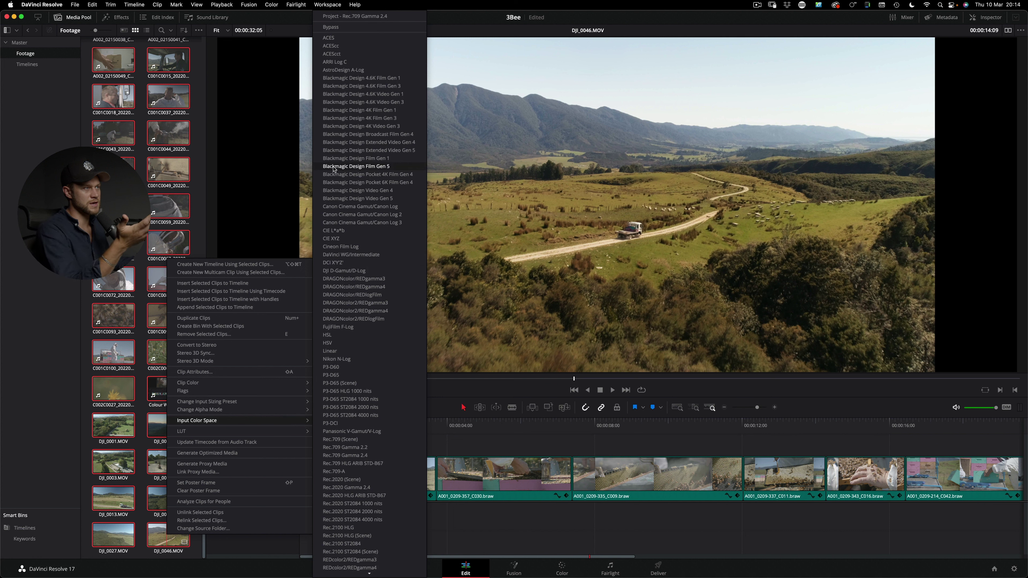
{"action": "left_click", "coordinate": [352, 166]}
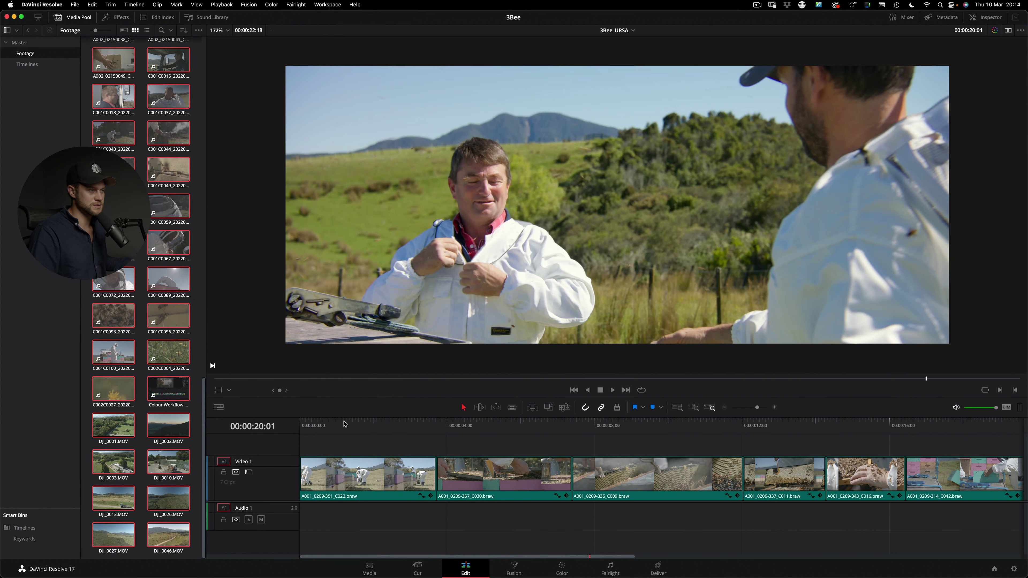
Scrub the timeline to the honeycomb shot at 00:00:11:16 and view it on the Color page
{"action": "left_click", "coordinate": [378, 421]}
{"action": "left_click_drag", "start_coordinate": [378, 423], "coordinate": [722, 429]}
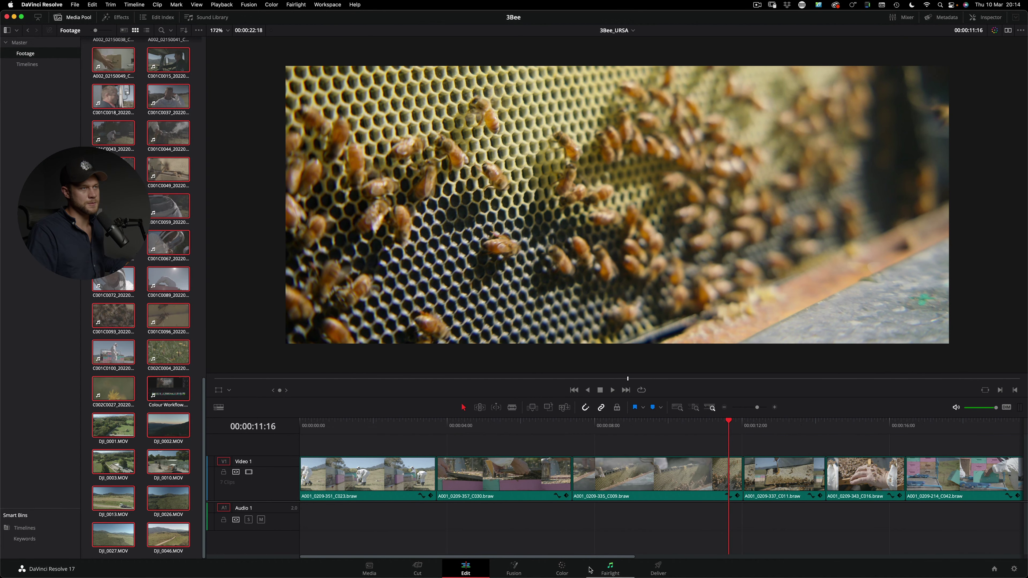
{"action": "left_click", "coordinate": [562, 569]}
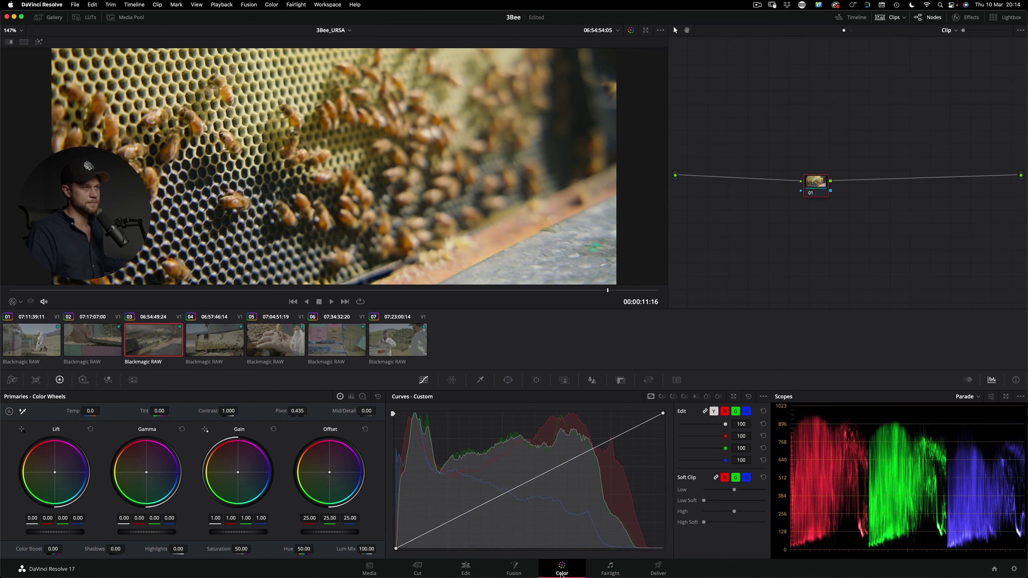
Select clip 04 and set the project's color science to DaVinci YRGB, saving the project settings
{"action": "left_click", "coordinate": [204, 350]}
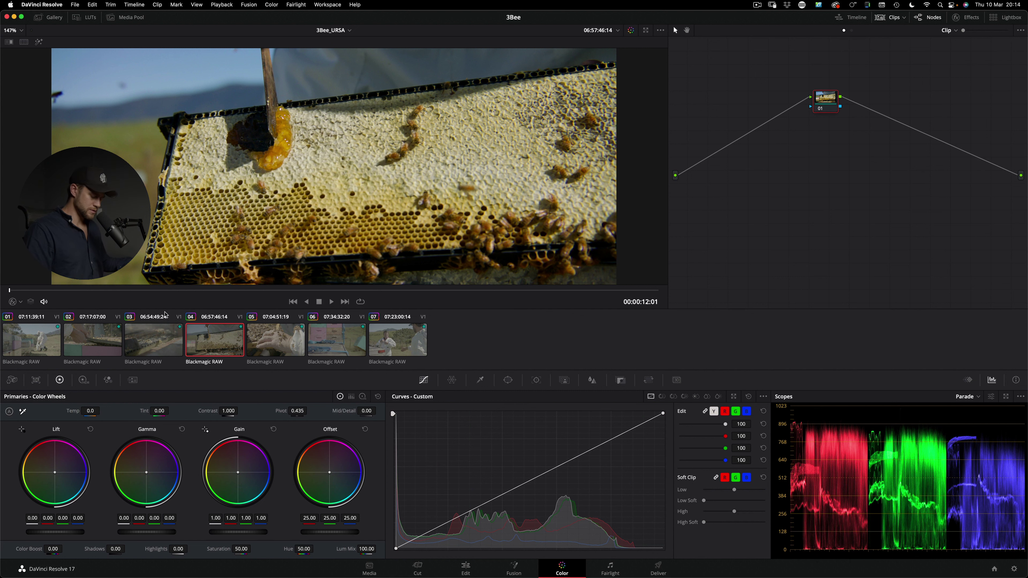
{"action": "key", "text": "shift+9"}
{"action": "left_click", "coordinate": [504, 113]}
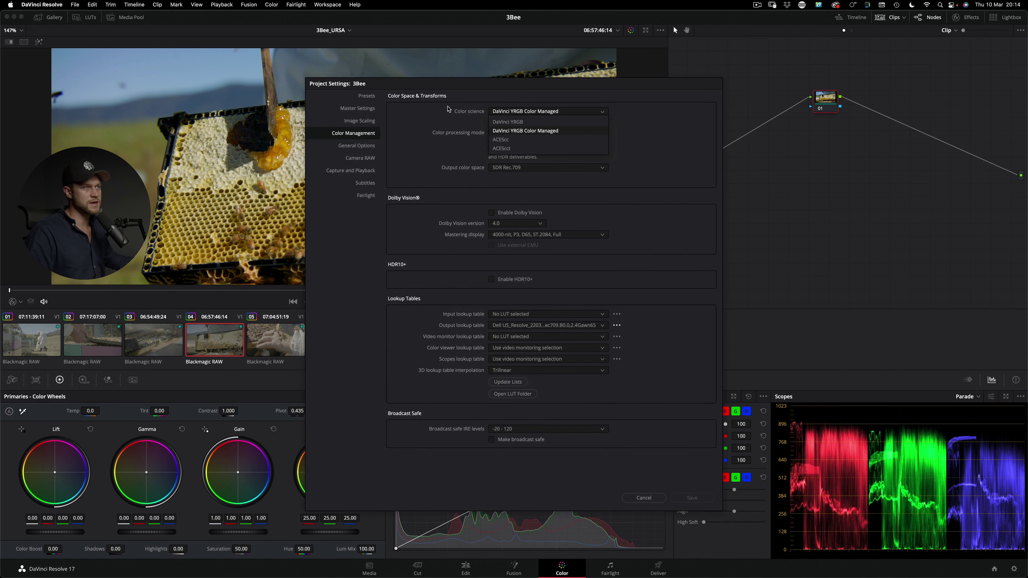
{"action": "left_click", "coordinate": [498, 122]}
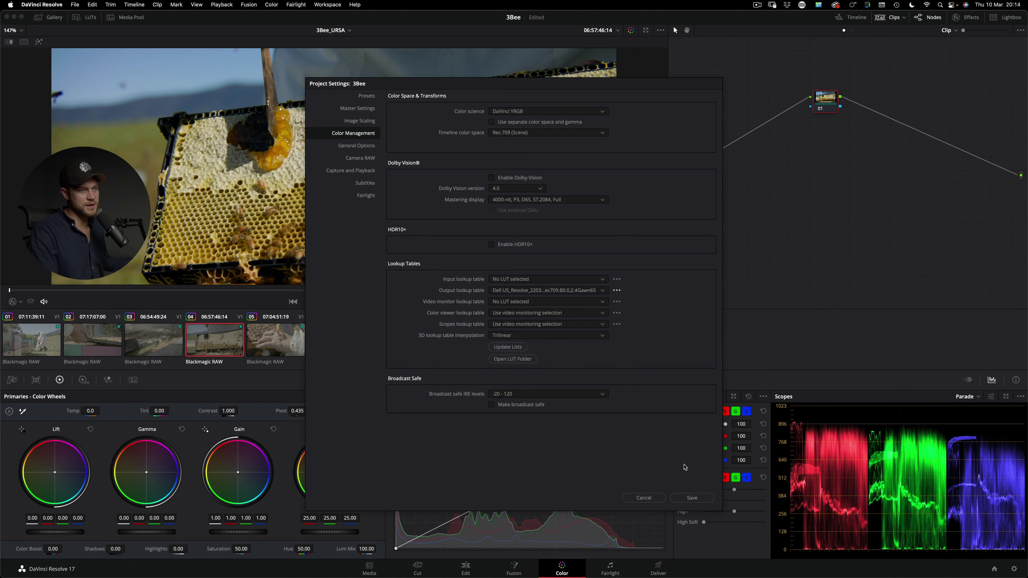
{"action": "left_click", "coordinate": [689, 495]}
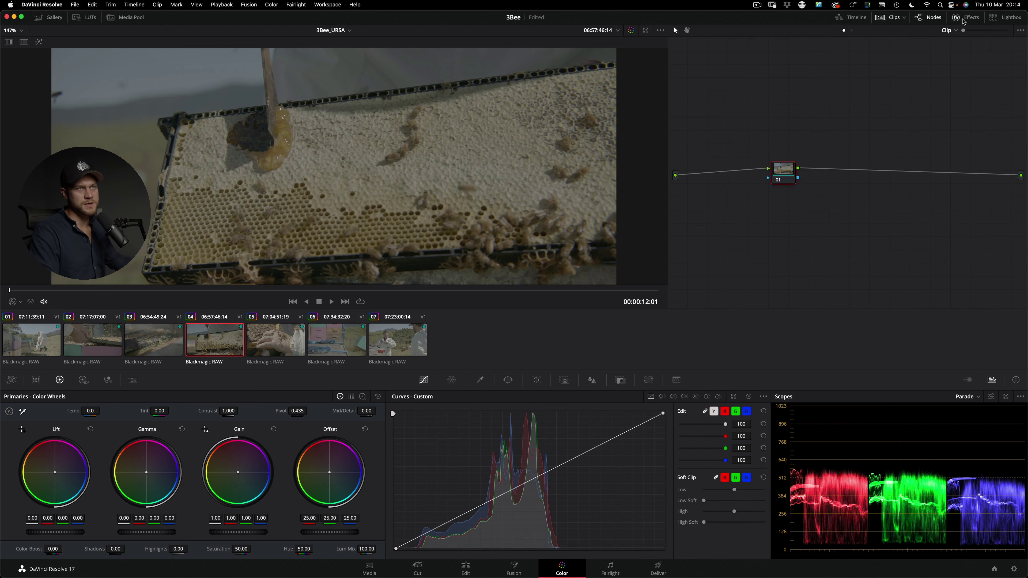
Apply Color Space Transform to clip 04's node with input color space Blackmagic Design Wide Gamut Gen 4/5 and input gamma Blackmagic Design 4.6K Film
{"action": "left_click", "coordinate": [966, 17]}
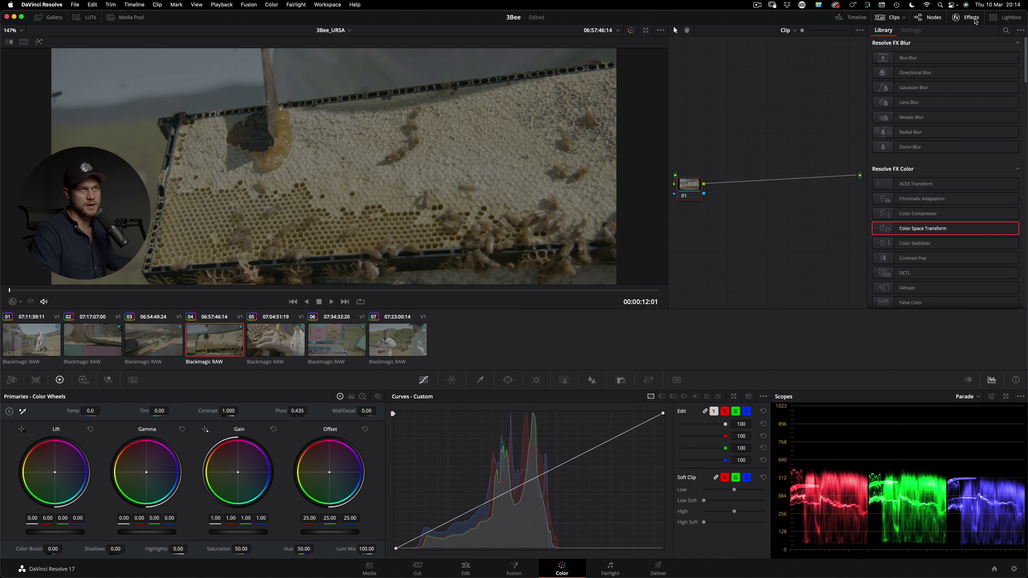
{"action": "left_click_drag", "start_coordinate": [901, 229], "coordinate": [690, 185]}
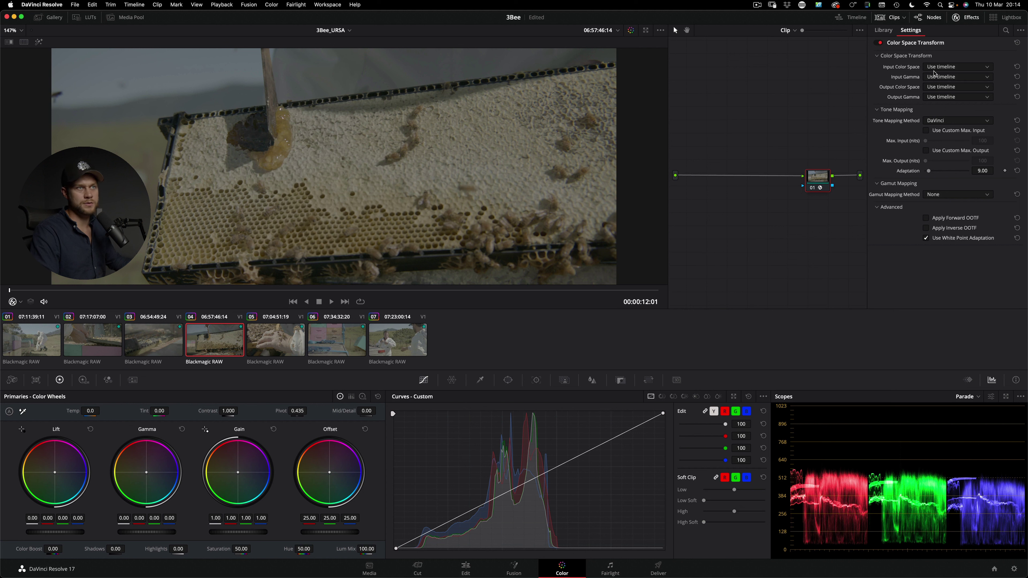
{"action": "left_click", "coordinate": [935, 67]}
{"action": "scroll", "coordinate": [1023, 90], "scroll_direction": "down", "scroll_amount": 2}
{"action": "scroll", "coordinate": [1024, 90], "scroll_direction": "down", "scroll_amount": 3}
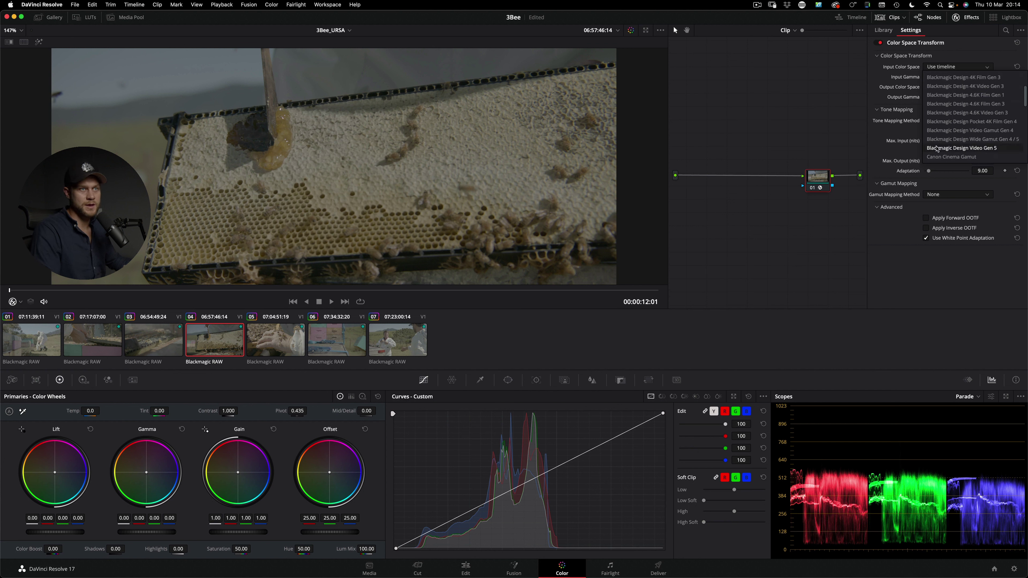
{"action": "left_click", "coordinate": [988, 140]}
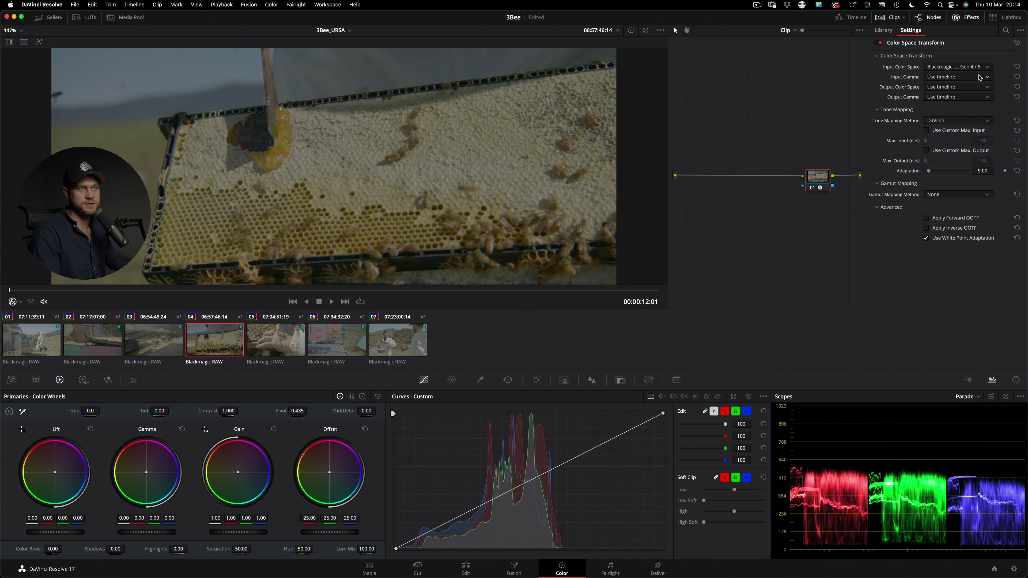
{"action": "left_click", "coordinate": [955, 77]}
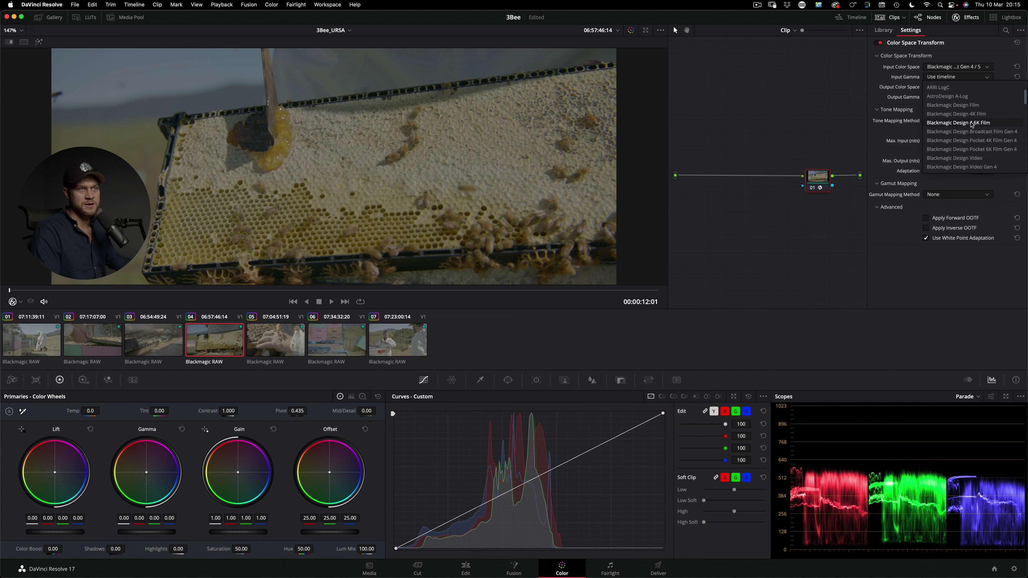
{"action": "left_click", "coordinate": [972, 123]}
Set the Color Space Transform's output color space to Rec.709 and its output gamma to Gamma 2.4
{"action": "left_click", "coordinate": [965, 86]}
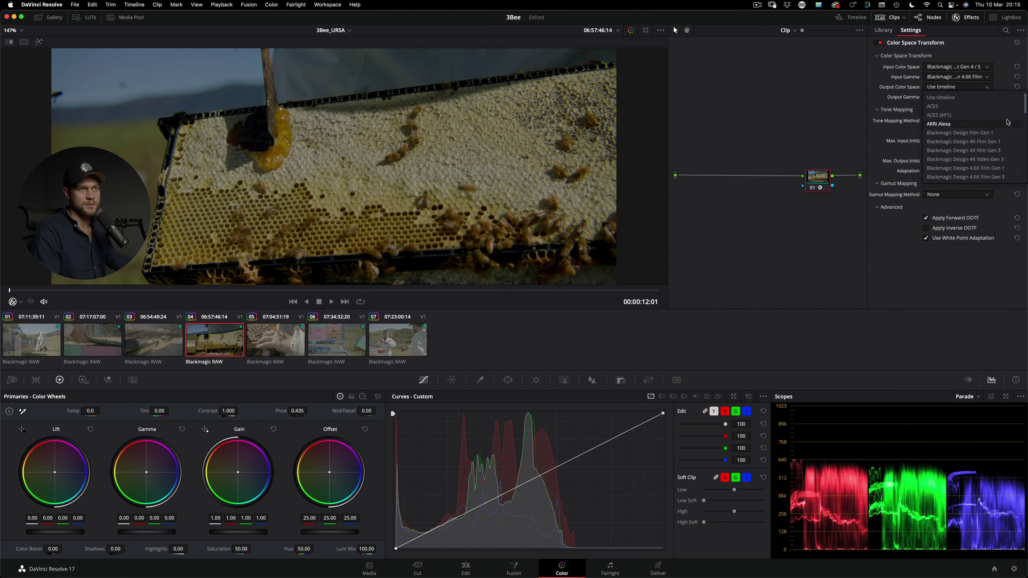
{"action": "left_click_drag", "start_coordinate": [1025, 103], "coordinate": [1024, 147]}
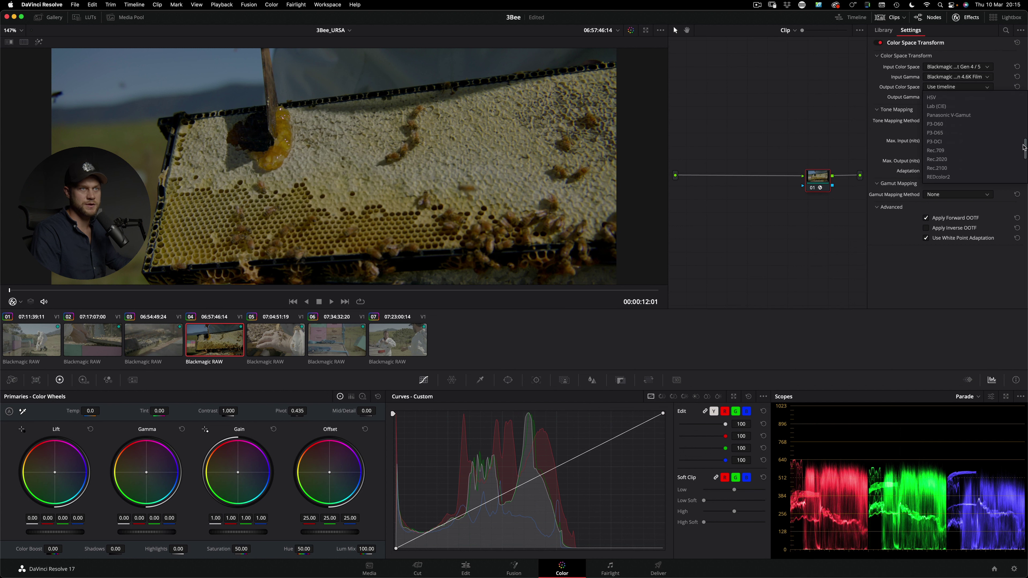
{"action": "left_click", "coordinate": [947, 150]}
{"action": "left_click", "coordinate": [961, 98]}
{"action": "left_click_drag", "start_coordinate": [1025, 108], "coordinate": [1026, 148]}
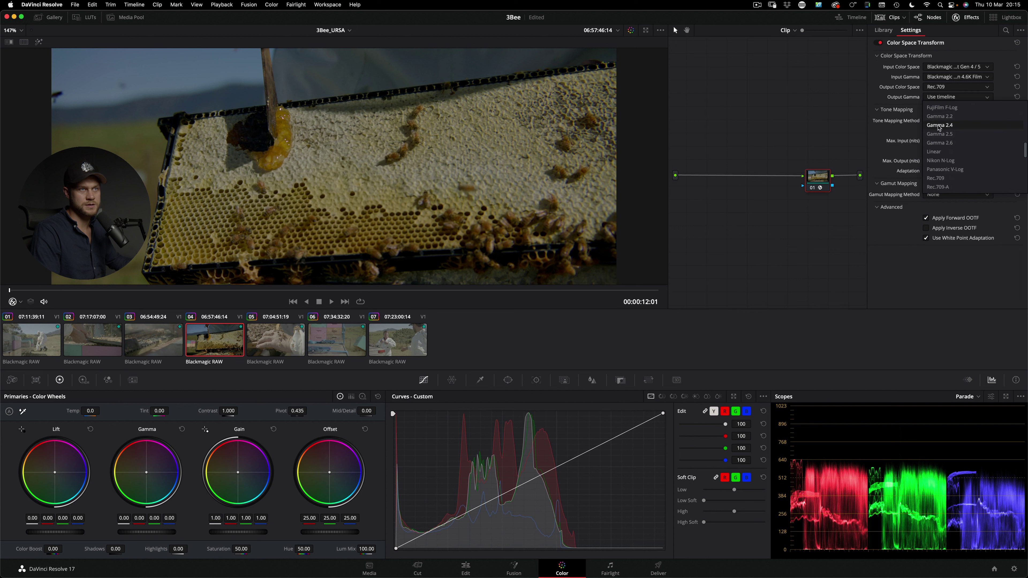
{"action": "left_click", "coordinate": [940, 125]}
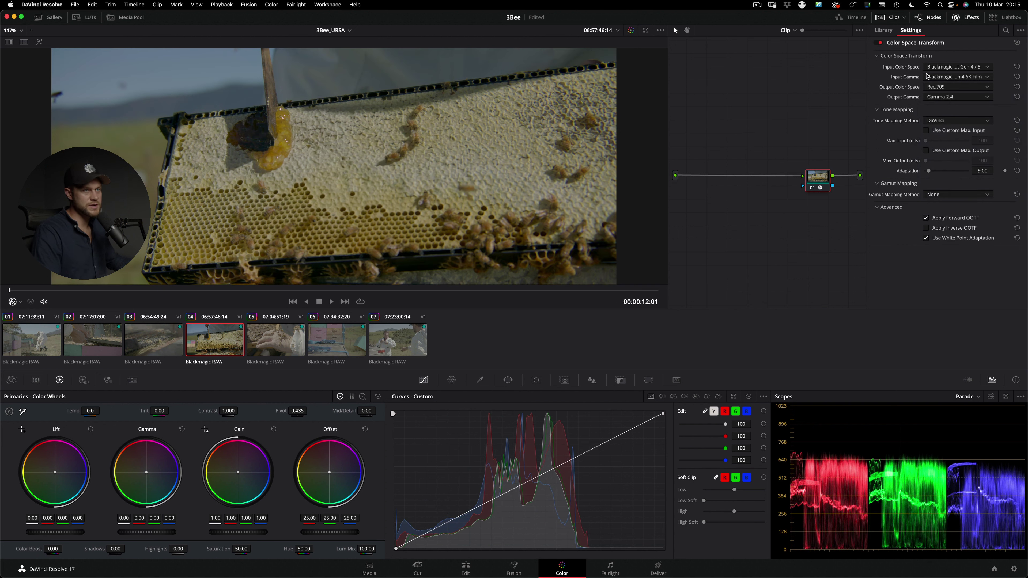
Hide the effects settings, move clip 04's Color Space Transform node to the end of the node graph, and label it CST
{"action": "left_click", "coordinate": [965, 17]}
{"action": "left_click_drag", "start_coordinate": [861, 170], "coordinate": [946, 177]}
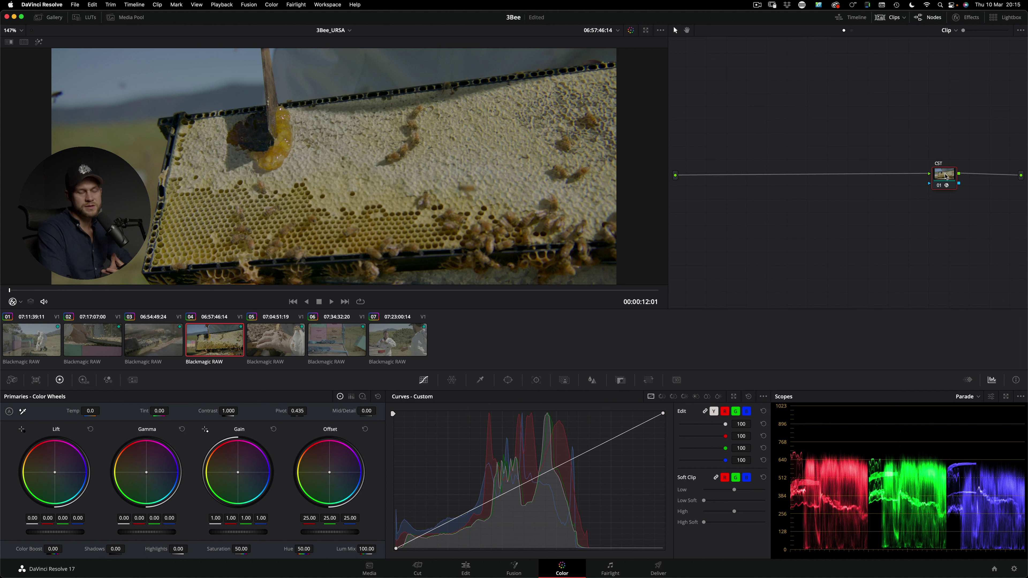
{"action": "left_click_drag", "start_coordinate": [945, 175], "coordinate": [945, 174]}
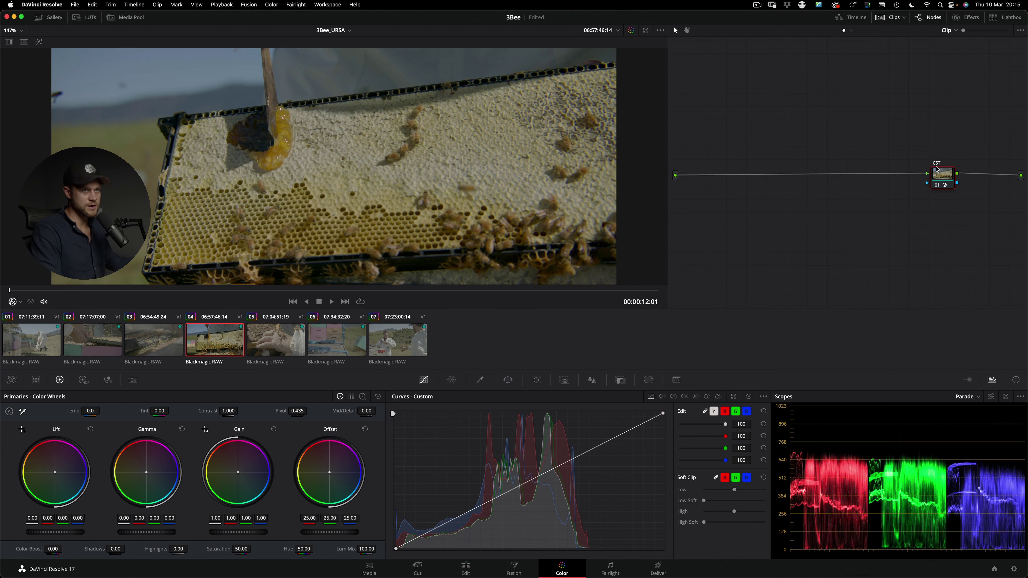
Add three serial nodes before the CST node and arrange them in a horizontal row ahead of it
{"action": "key", "text": "shift+s"}
{"action": "key", "text": "shift+s"}
{"action": "key", "text": "shift+s"}
{"action": "left_click", "coordinate": [953, 179]}
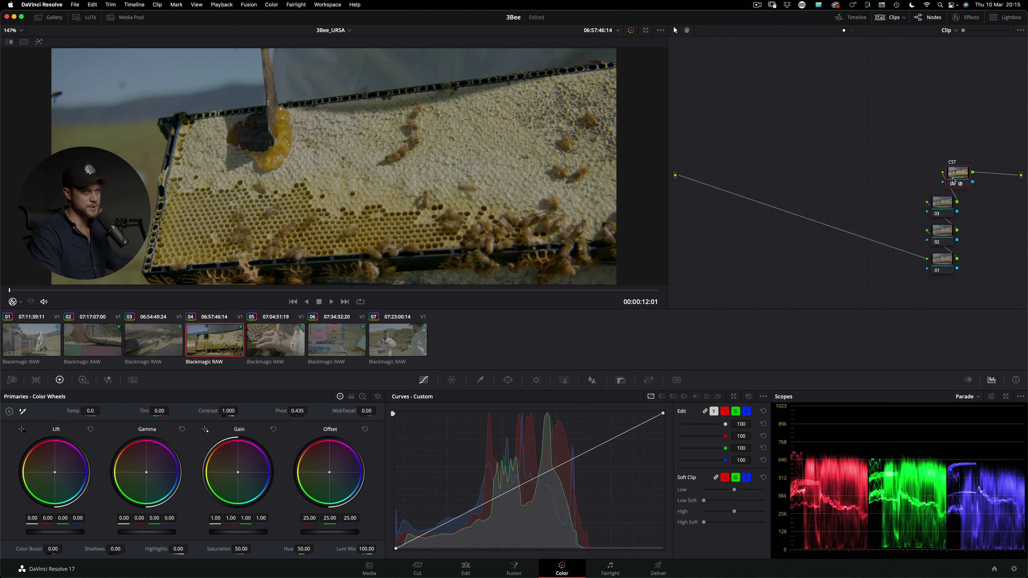
{"action": "left_click_drag", "start_coordinate": [933, 270], "coordinate": [837, 226]}
{"action": "left_click_drag", "start_coordinate": [942, 231], "coordinate": [768, 173]}
{"action": "left_click_drag", "start_coordinate": [939, 209], "coordinate": [824, 182]}
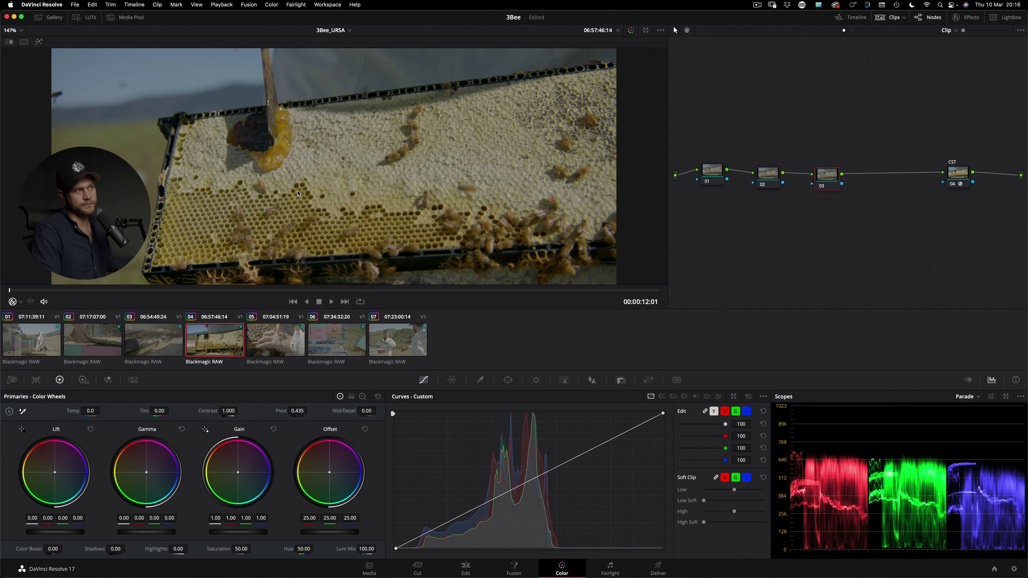
Label the three new nodes NR, BAL and WB in signal order, saving the project along the way
{"action": "left_click_drag", "start_coordinate": [712, 173], "coordinate": [714, 176]}
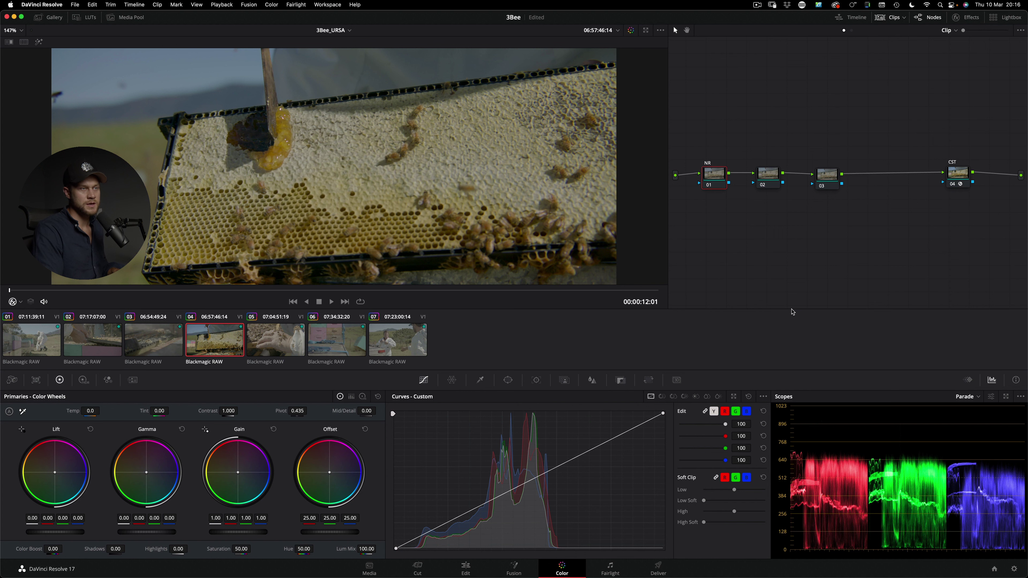
{"action": "key", "text": "super+s"}
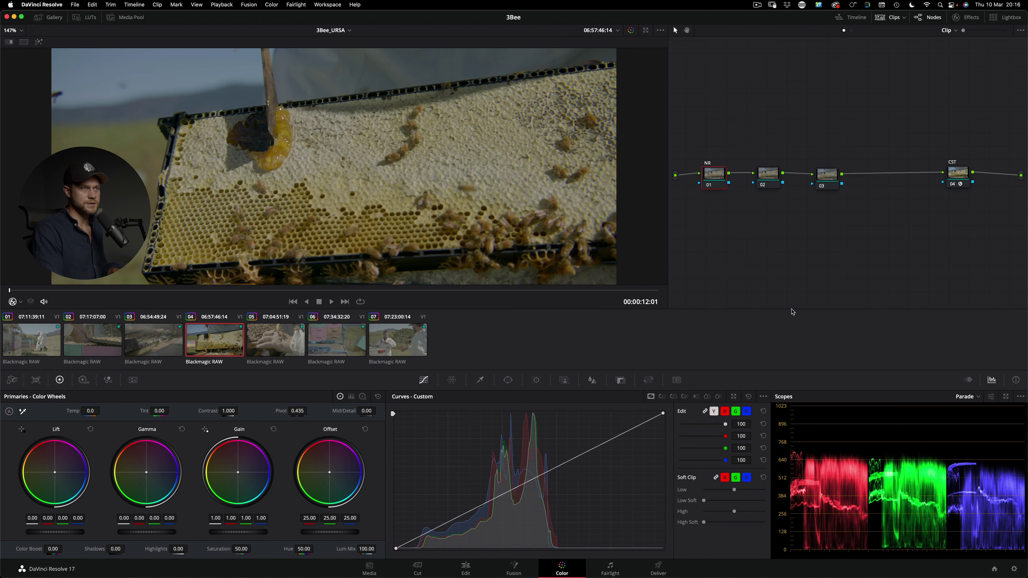
{"action": "key", "text": "shift+apostrophe"}
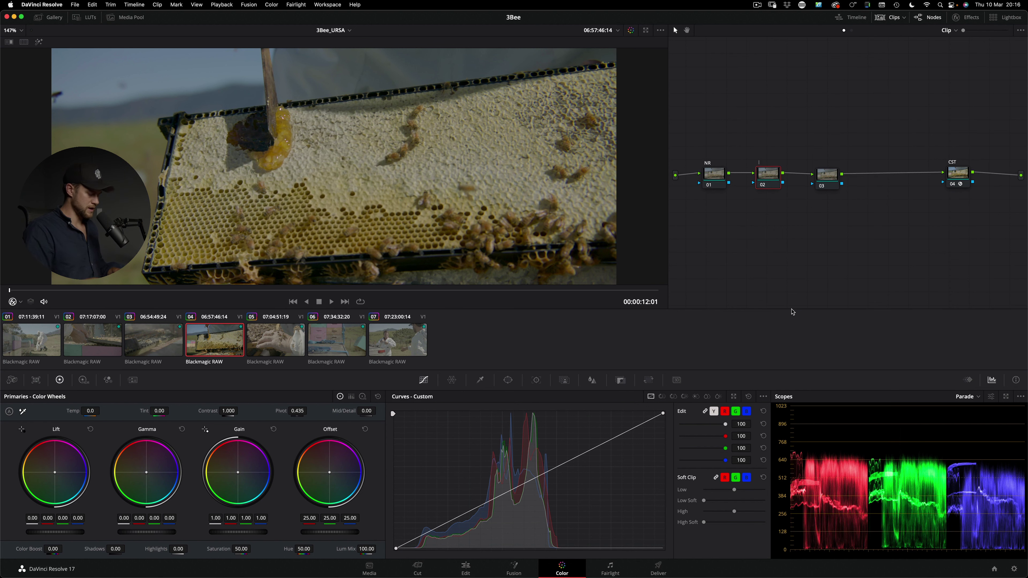
{"action": "key", "text": "Return"}
{"action": "key", "text": "shift+apostrophe"}
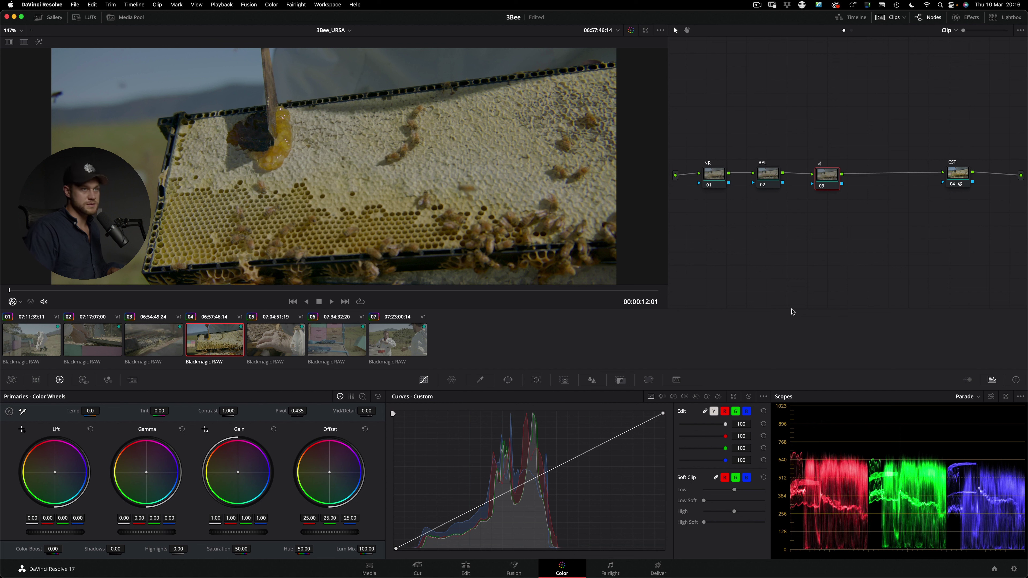
Move the NR, BAL and WB nodes closer together and select the CST node
{"action": "left_click_drag", "start_coordinate": [768, 174], "coordinate": [723, 174]}
{"action": "left_click_drag", "start_coordinate": [824, 178], "coordinate": [812, 180]}
{"action": "left_click", "coordinate": [961, 176]}
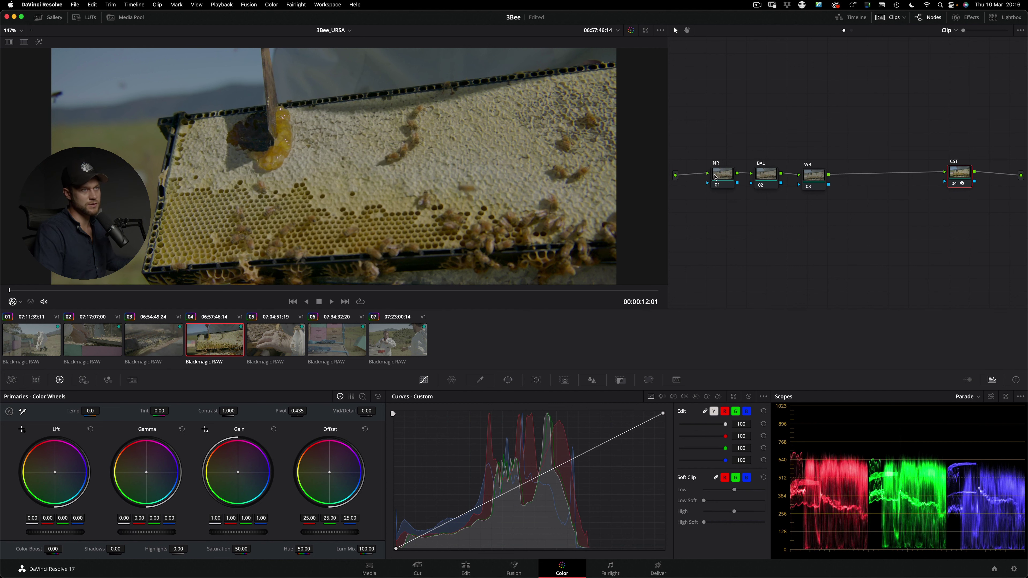
Balance clip 04's exposure on the BAL node with contrast 1.279, pivot 0.569 and offset 35.67
{"action": "left_click_drag", "start_coordinate": [753, 177], "coordinate": [756, 178]}
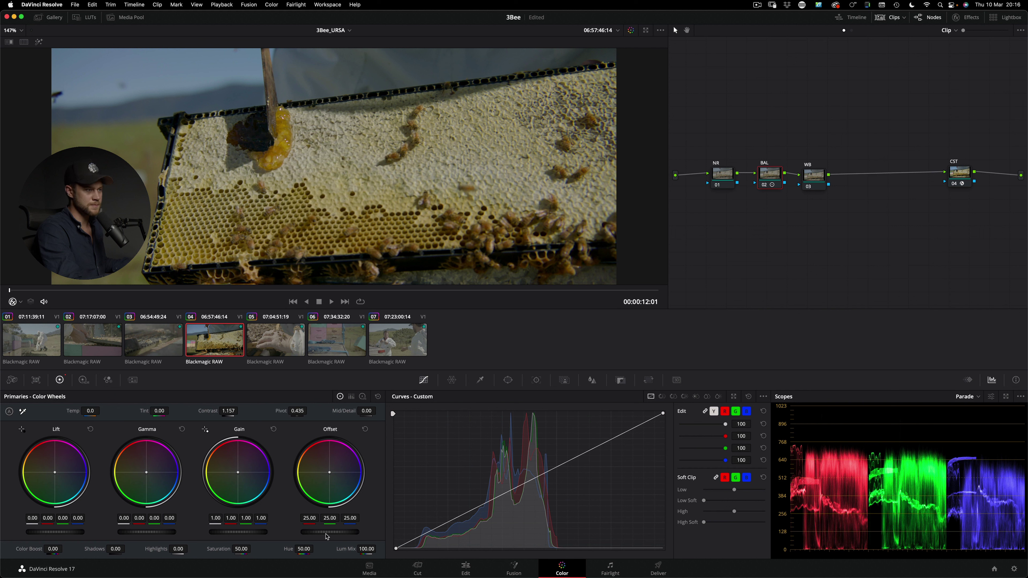
{"action": "left_click_drag", "start_coordinate": [338, 535], "coordinate": [323, 527]}
{"action": "key", "text": "super+z"}
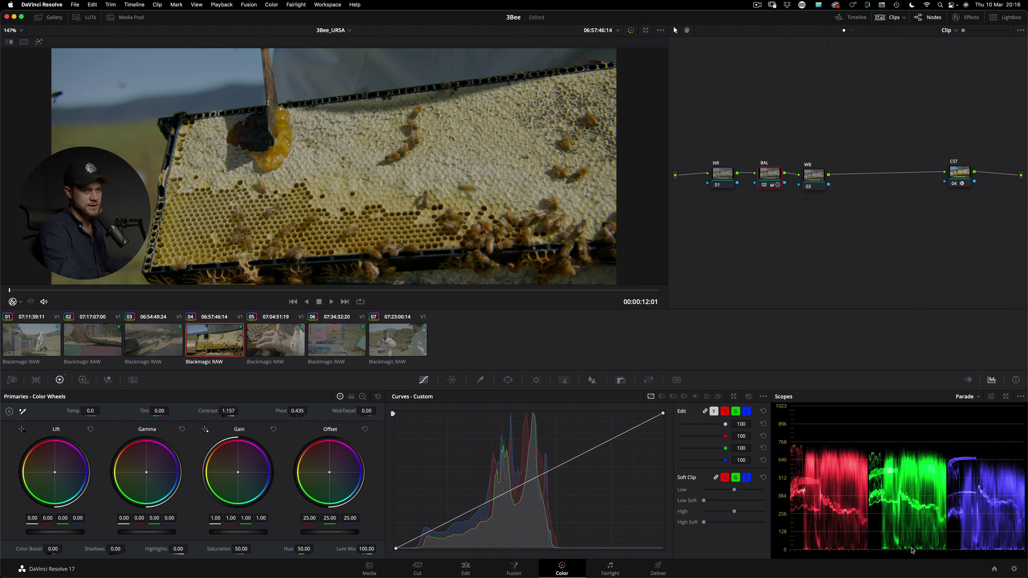
{"action": "key", "text": "super+shift+z"}
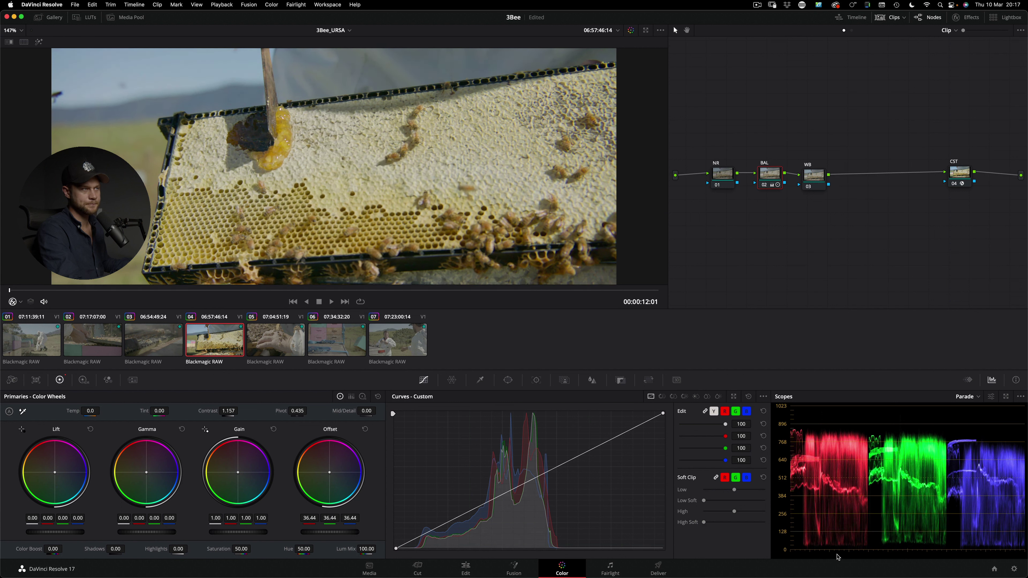
{"action": "left_click_drag", "start_coordinate": [778, 172], "coordinate": [775, 172]}
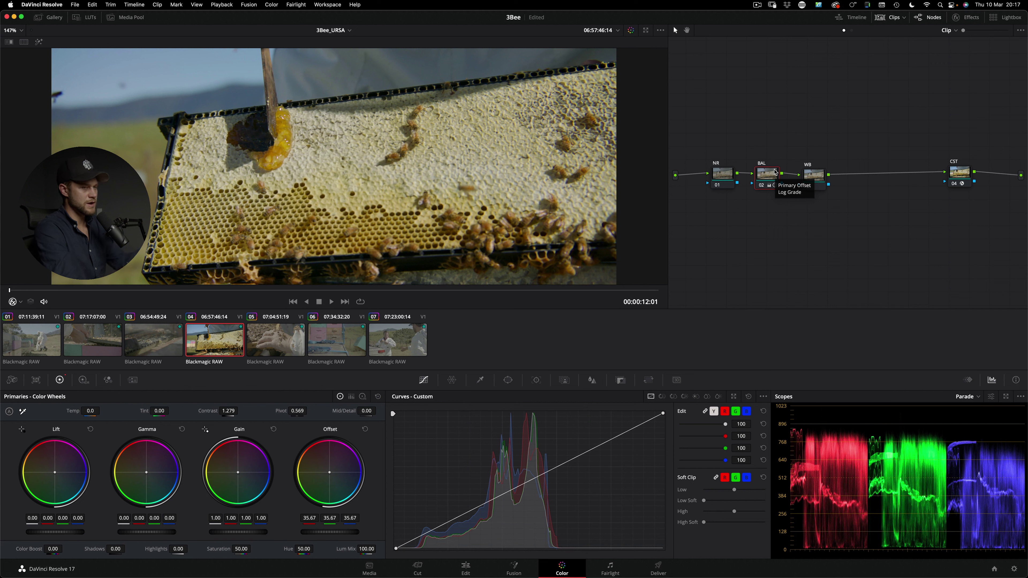
Compare clip 04's image with the BAL node repeatedly disabled and enabled
{"action": "key", "text": "super+d"}
{"action": "key", "text": "super+d"}
{"action": "key", "text": "super+d"}
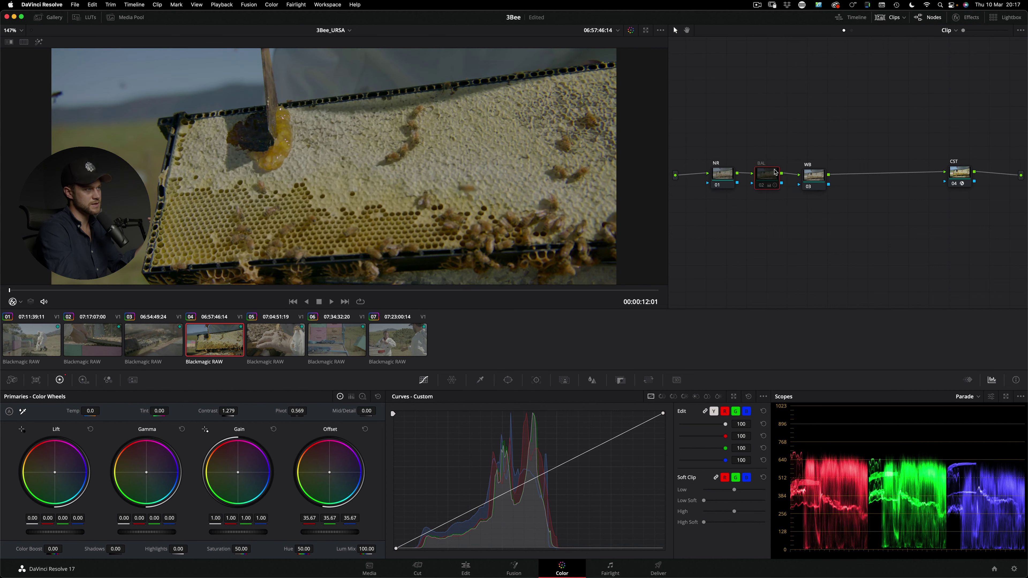
{"action": "key", "text": "super+d"}
{"action": "key", "text": "super+d"}
{"action": "key", "text": "super+d"}
{"action": "key", "text": "super+d"}
{"action": "key", "text": "super+d"}
{"action": "key", "text": "super+d"}
{"action": "key", "text": "super+d"}
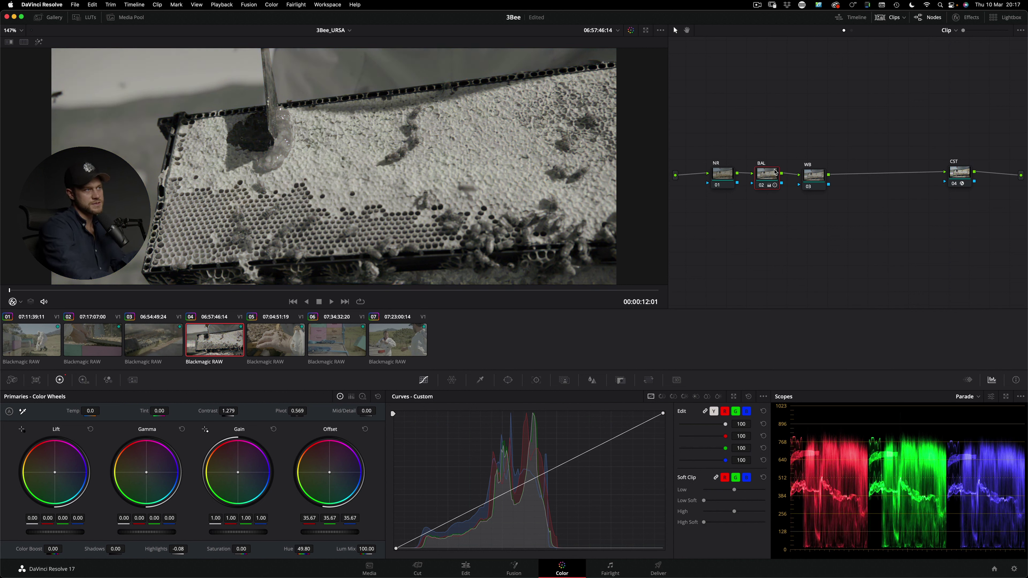
Refine clip 04's BAL node to contrast 1.362, pivot 0.535, highlights -0.08 and hue 49.75, and select the WB node
{"action": "key", "text": "super+d"}
{"action": "key", "text": "super+d"}
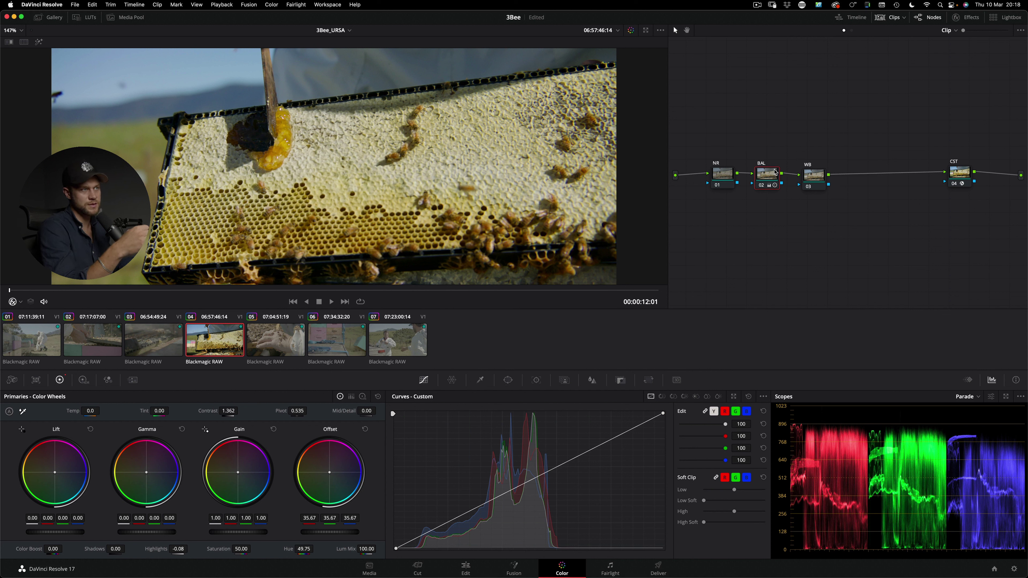
{"action": "left_click", "coordinate": [814, 176]}
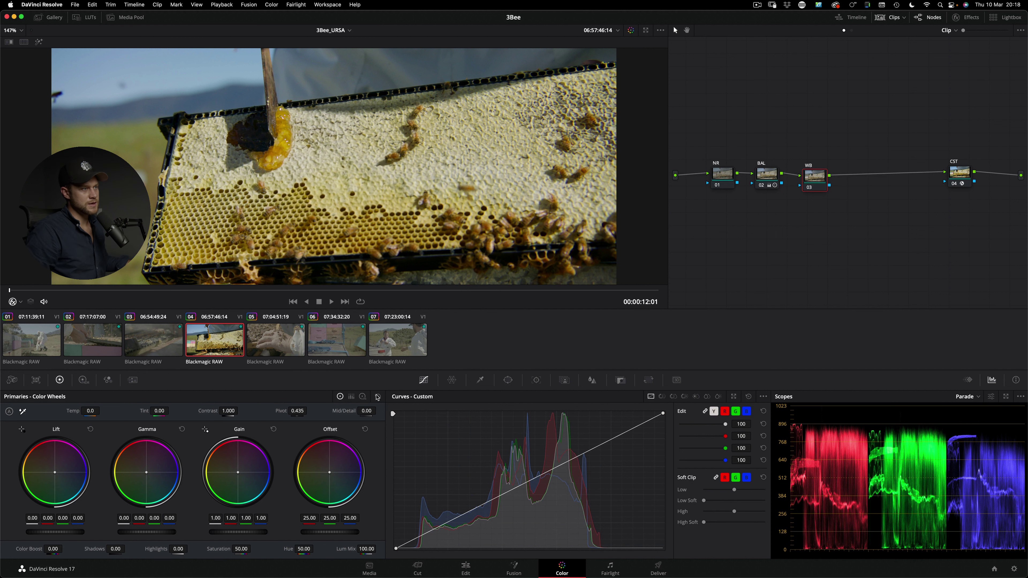
Select all seven clips and apply clip 04's grade to them
{"action": "left_click", "coordinate": [395, 342]}
{"action": "left_click", "coordinate": [39, 341], "text": "shift"}
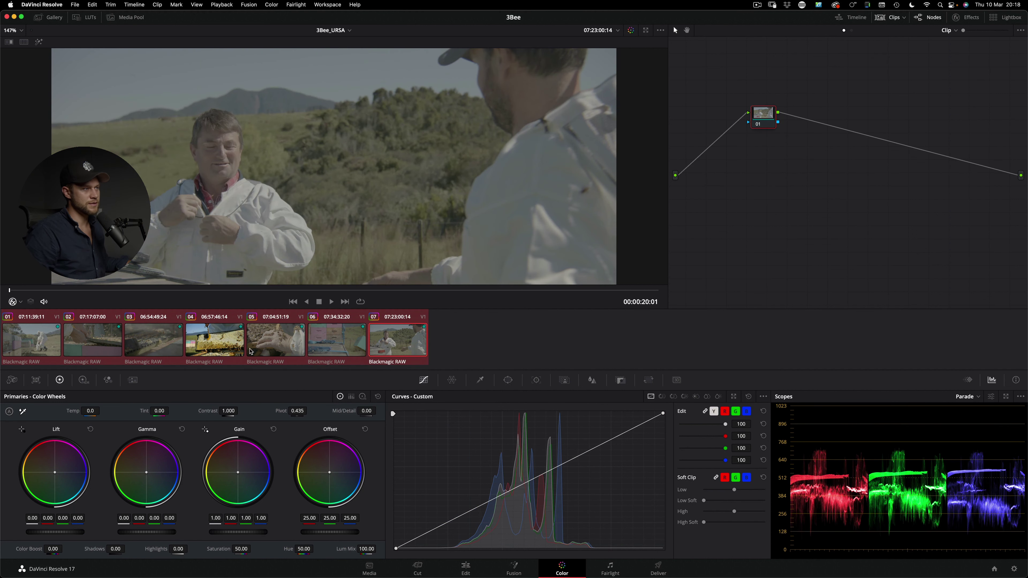
{"action": "middle_click", "coordinate": [211, 346]}
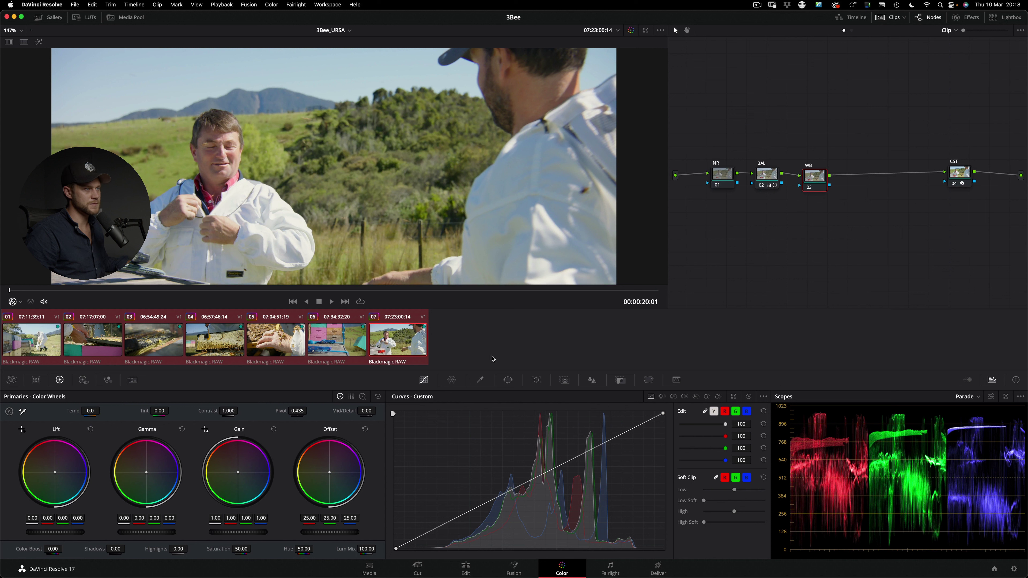
Open clip 01 and nudge its NR, BAL and WB nodes slightly in the node graph
{"action": "left_click", "coordinate": [43, 353]}
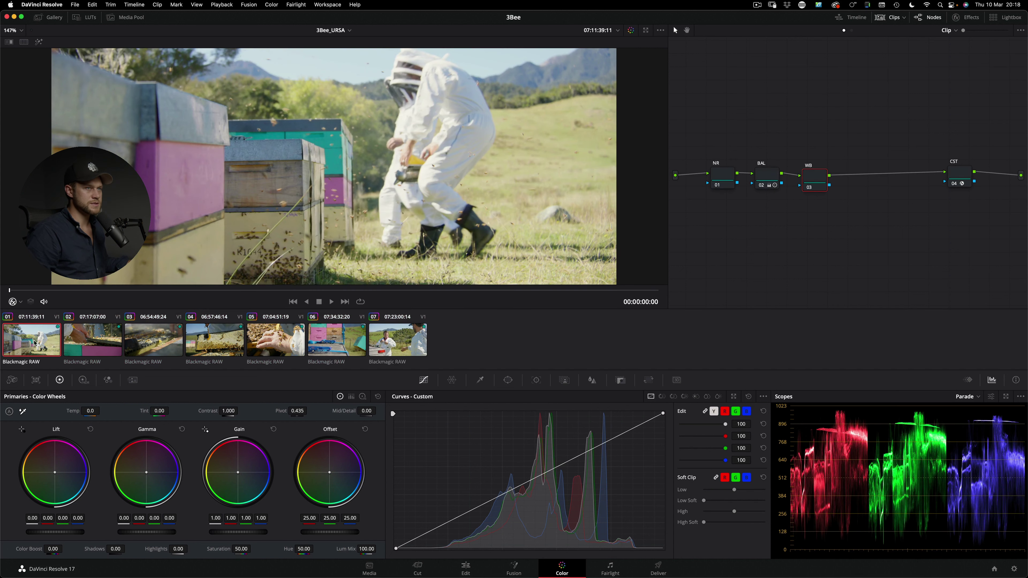
{"action": "left_click", "coordinate": [950, 168]}
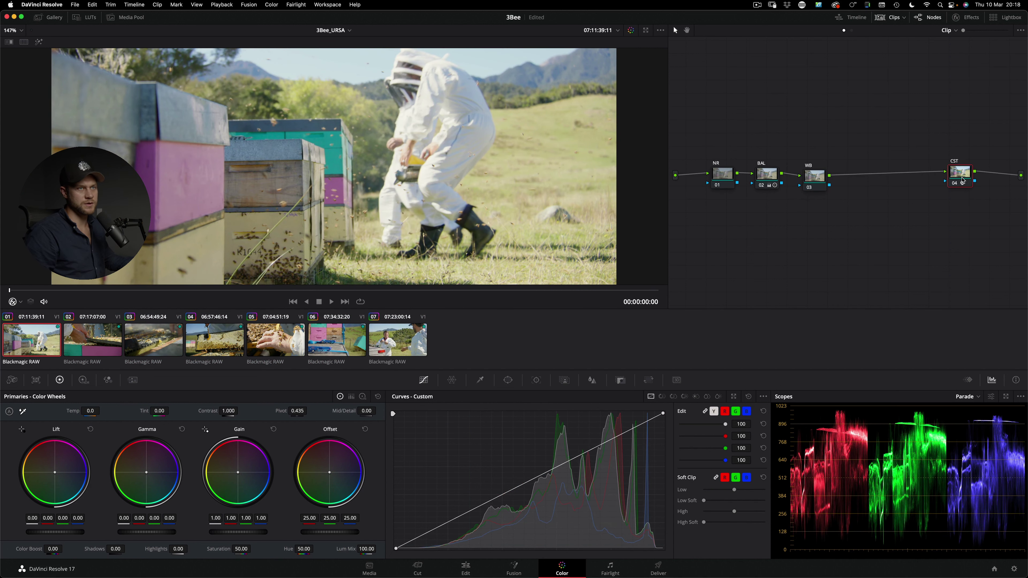
{"action": "left_click_drag", "start_coordinate": [711, 142], "coordinate": [816, 173]}
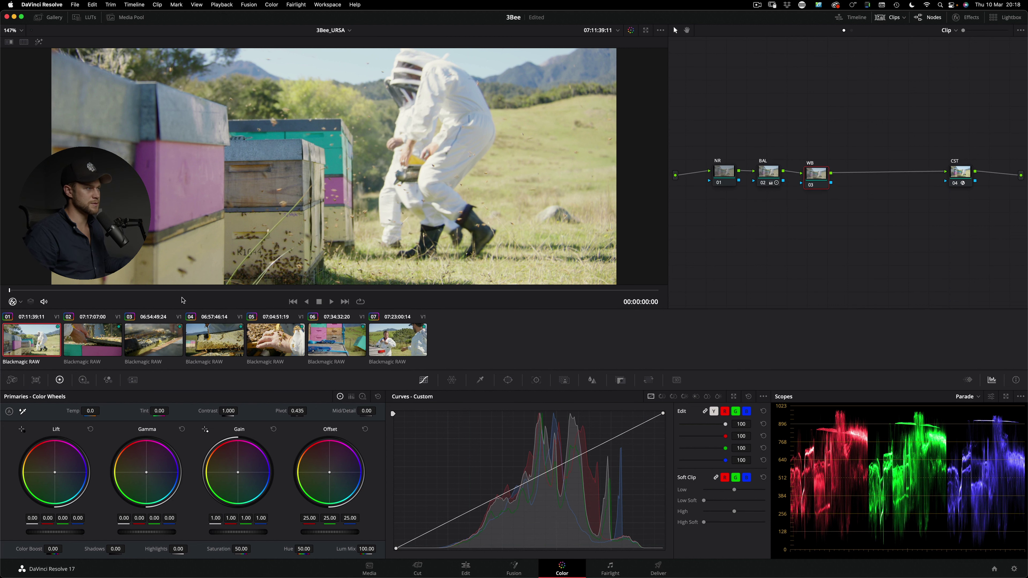
{"action": "left_click", "coordinate": [49, 343]}
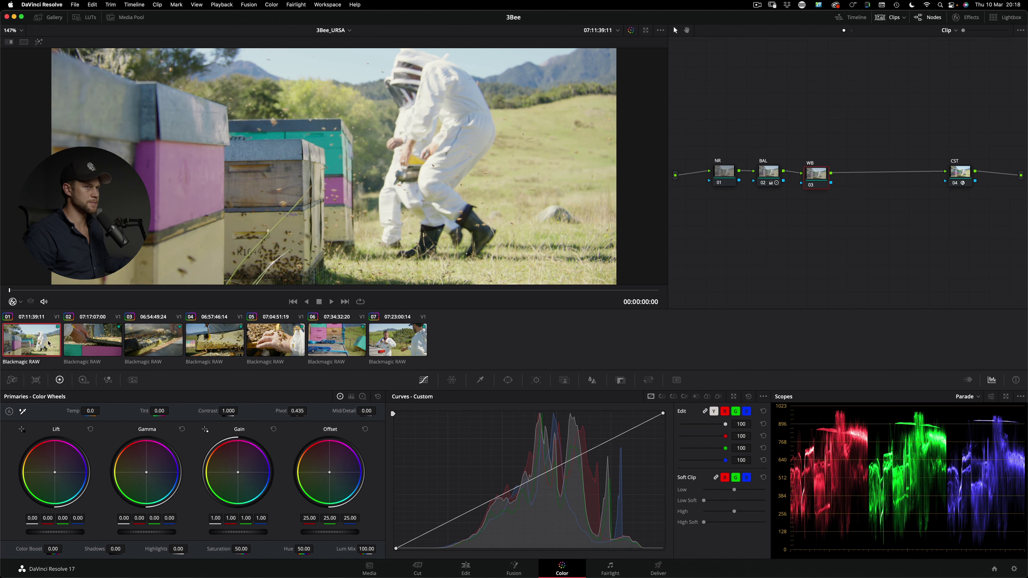
Set clip 01's BAL node to contrast 1.382, pivot 0.486, offset 24.86 and hue 48.70, comparing it disabled and enabled
{"action": "left_click", "coordinate": [770, 180]}
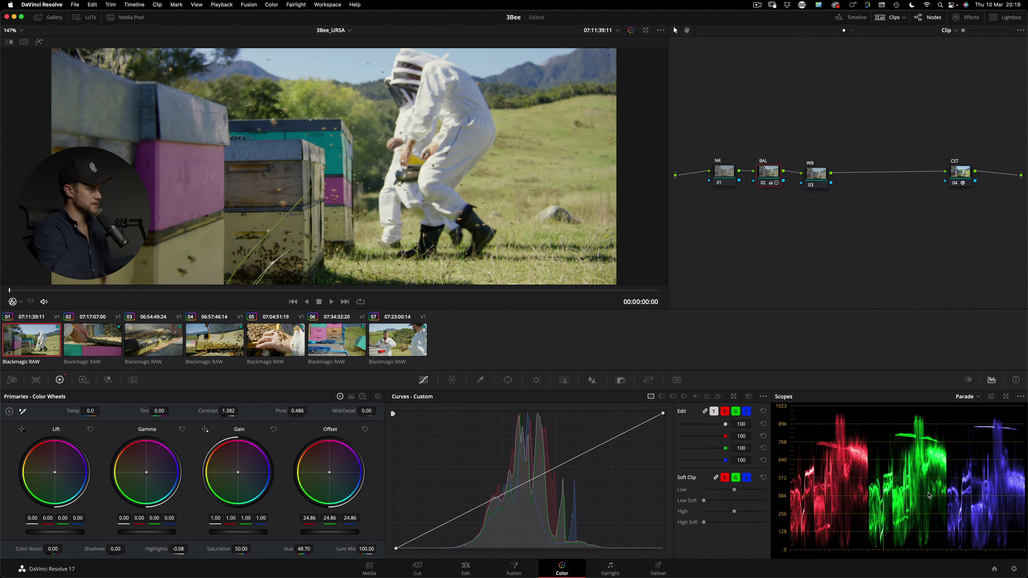
{"action": "key", "text": "super+d"}
{"action": "key", "text": "super+d"}
{"action": "key", "text": "super+d"}
{"action": "key", "text": "super+d"}
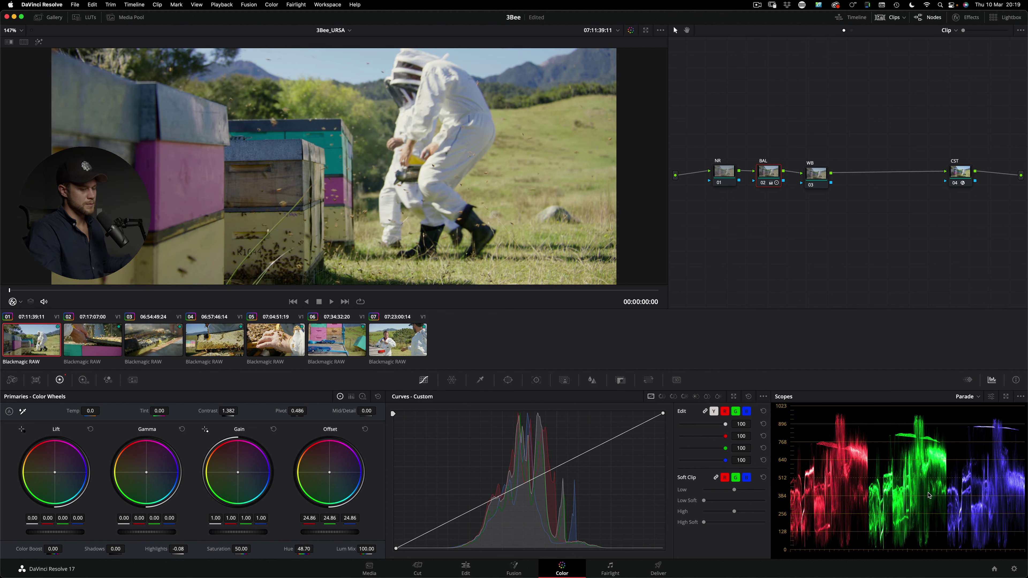
Go to clip 02 and set its BAL node to contrast 1.467, pivot 0.453, saturation 49.88 and hue 47.75
{"action": "key", "text": "shift+super+apostrophe"}
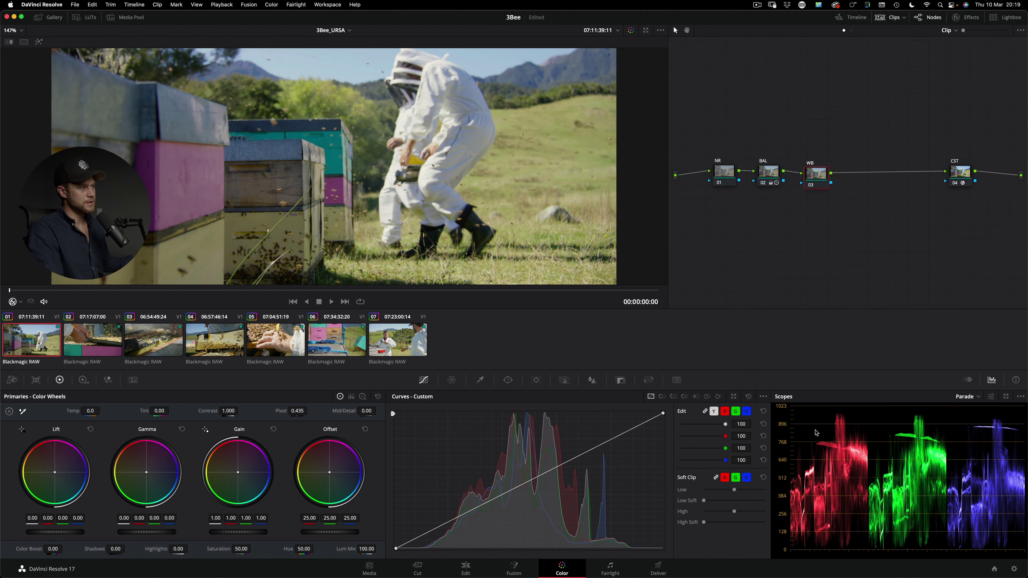
{"action": "key", "text": "Down"}
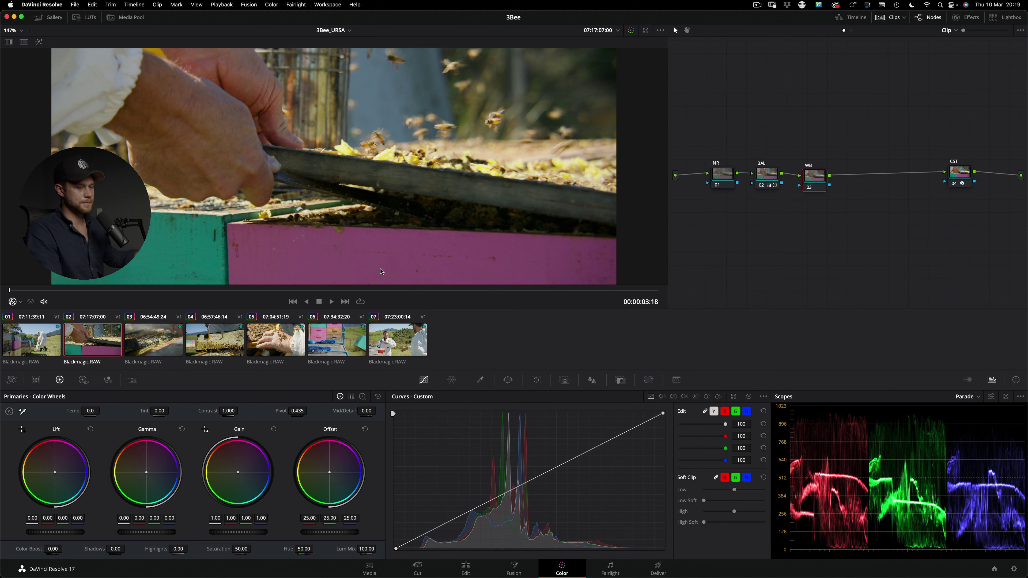
{"action": "key", "text": "shift+super+semicolon"}
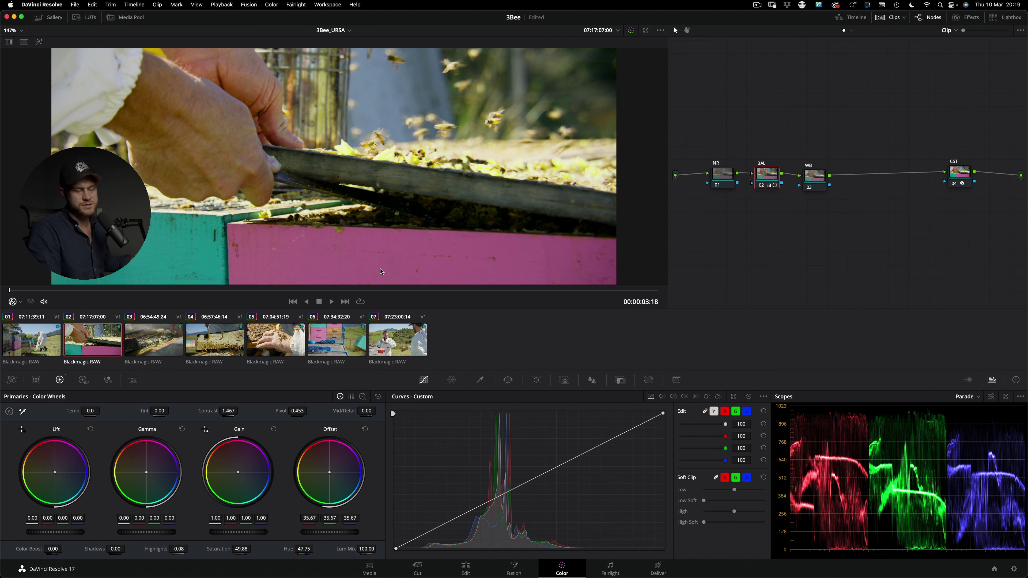
Add a node at timeline level, desaturate it so all clips show in black and white, and return to the clip-level nodes
{"action": "left_click", "coordinate": [852, 31]}
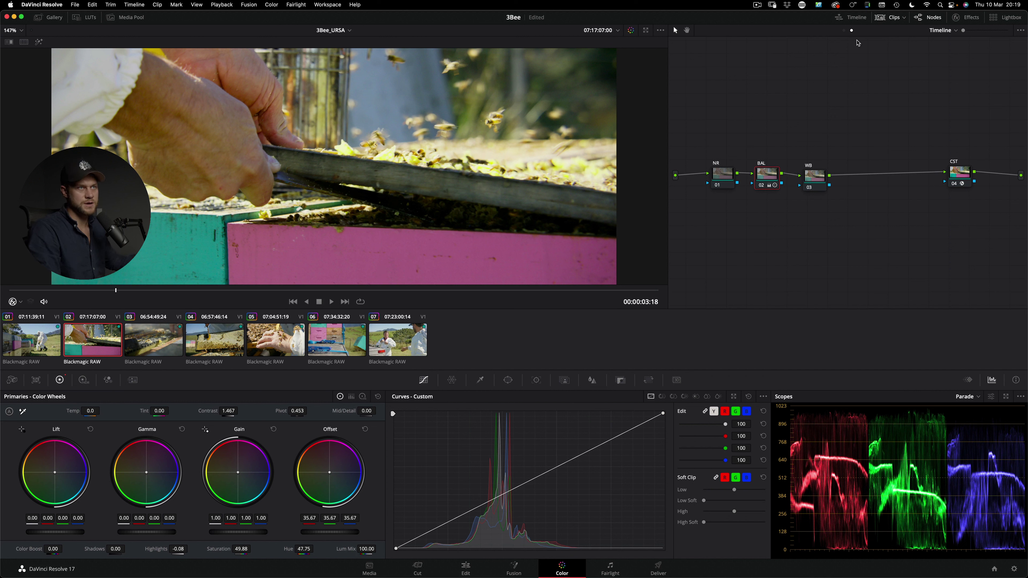
{"action": "key", "text": "alt+s"}
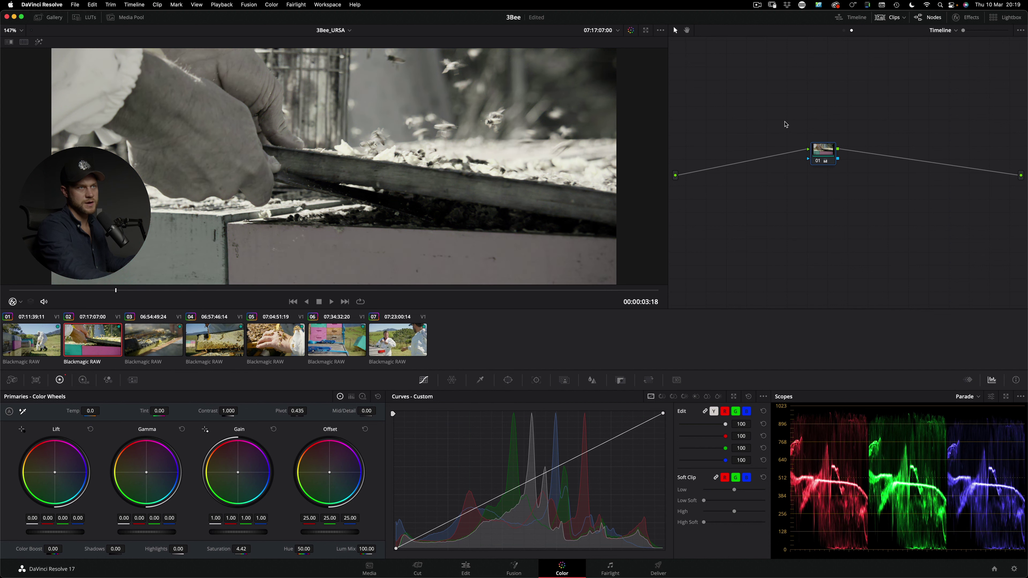
{"action": "left_click", "coordinate": [844, 31]}
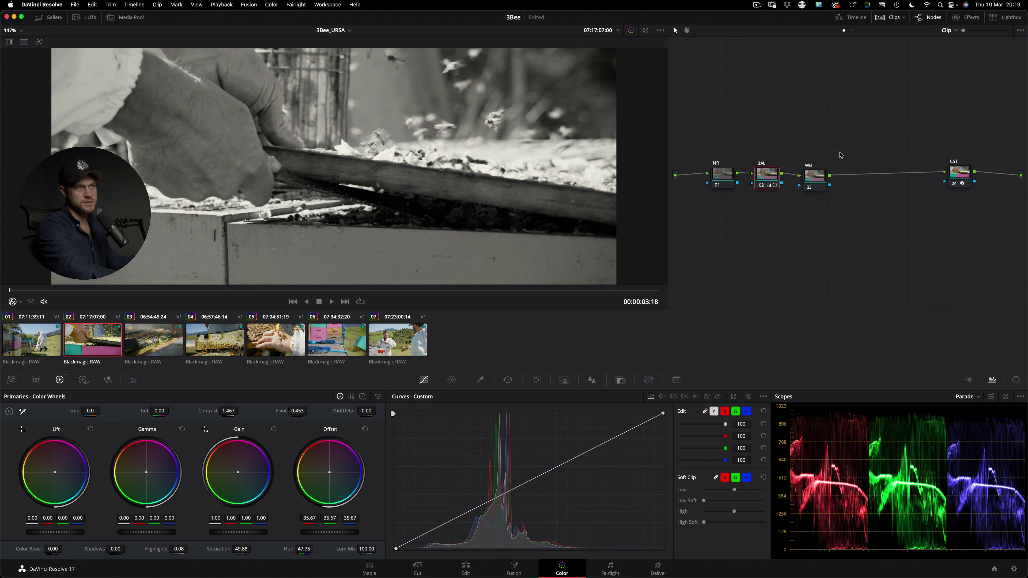
Set the BAL nodes to contrast 1.367 and pivot 0.451 on clip 02, and contrast 1.474 and pivot 0.509 on clip 03
{"action": "left_click", "coordinate": [154, 345]}
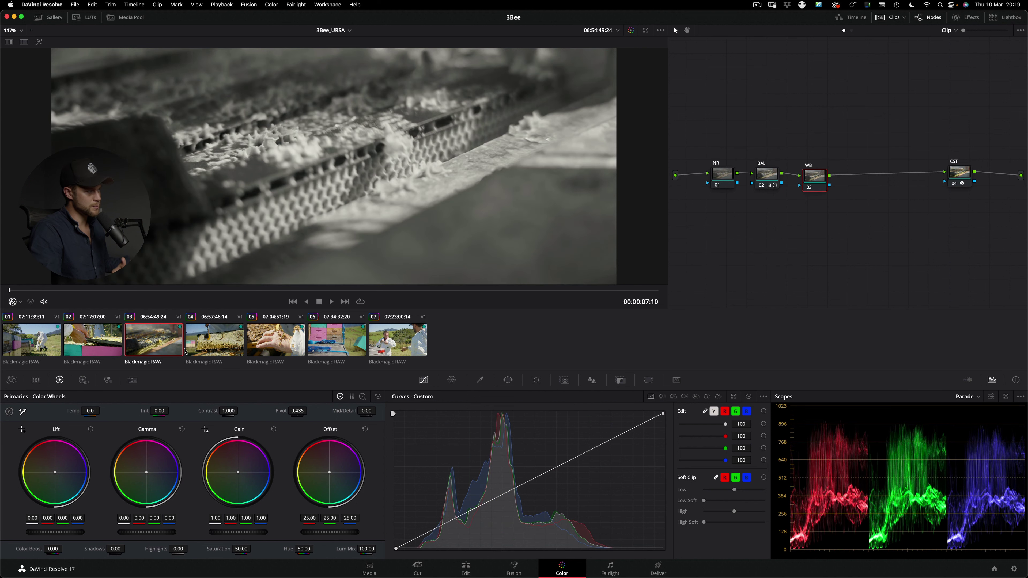
{"action": "left_click", "coordinate": [105, 348]}
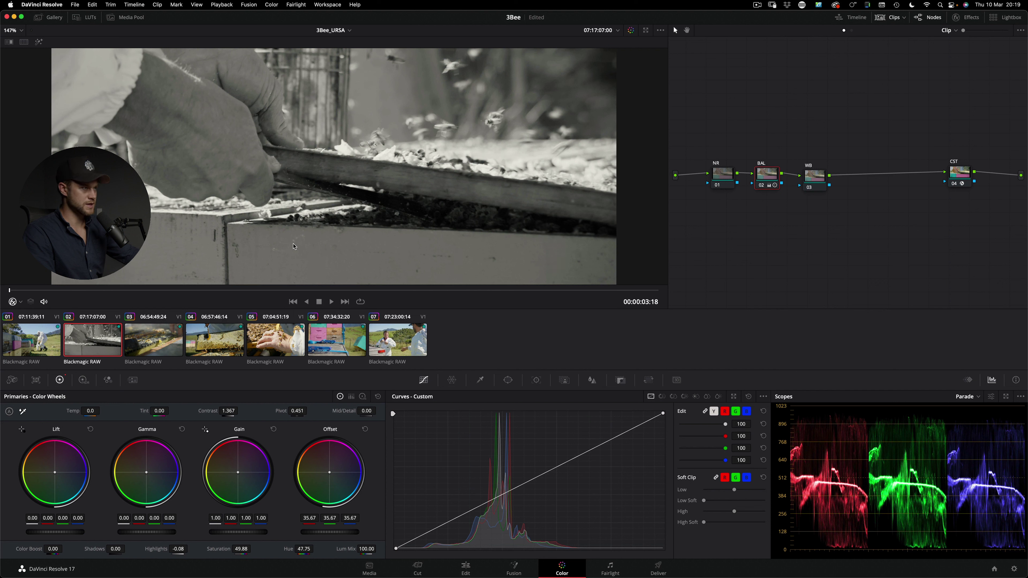
{"action": "key", "text": "Down"}
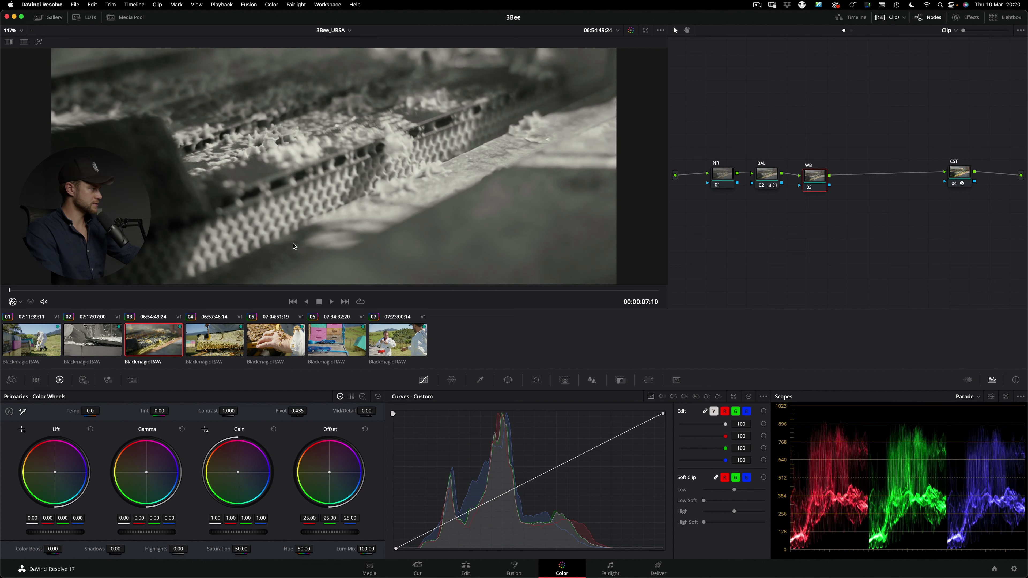
{"action": "key", "text": "shift+semicolon"}
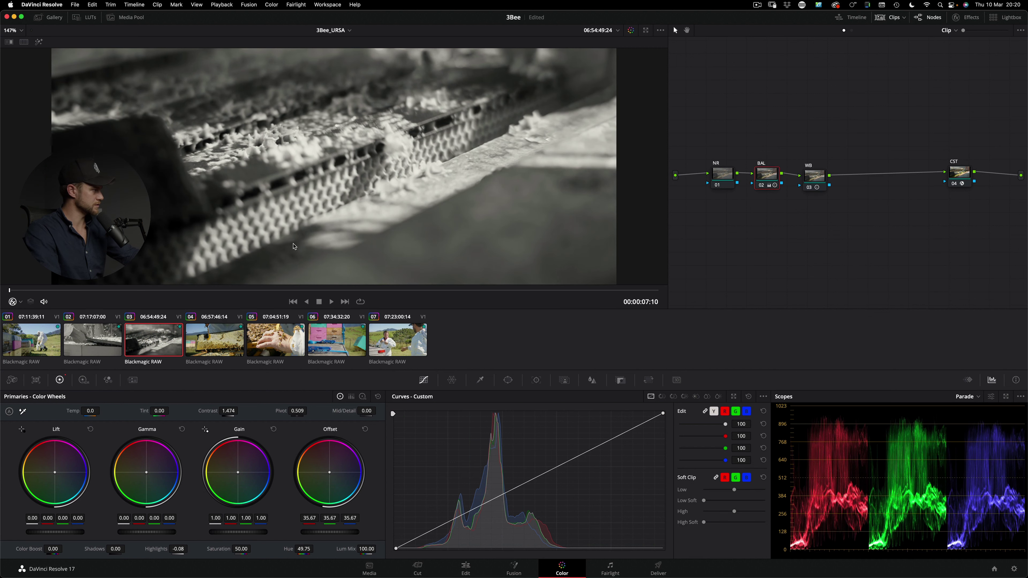
Loop playback of clip 03 and set its BAL node to contrast 1.559 and pivot 0.607
{"action": "key", "text": "super+slash"}
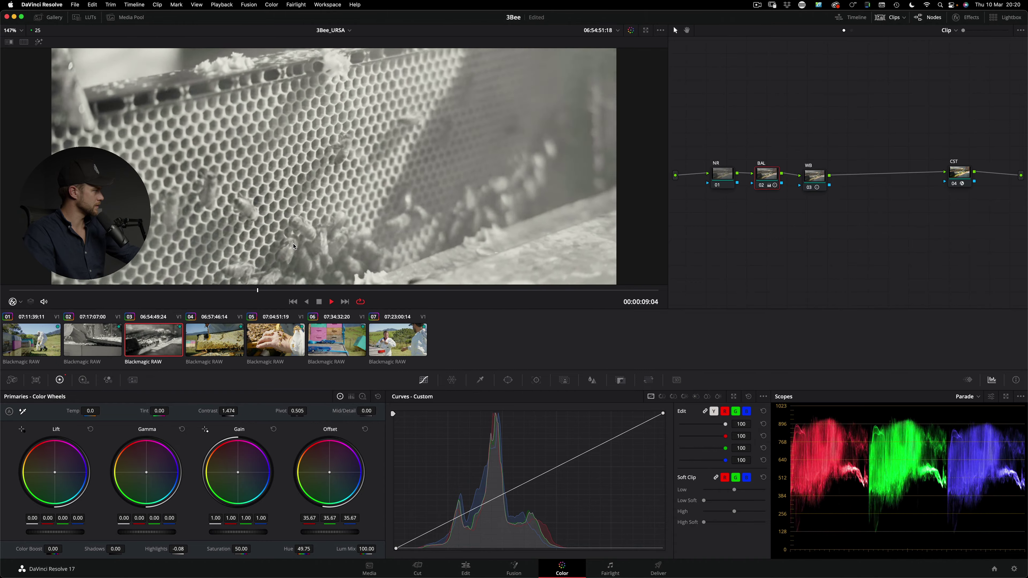
{"action": "key", "text": "space"}
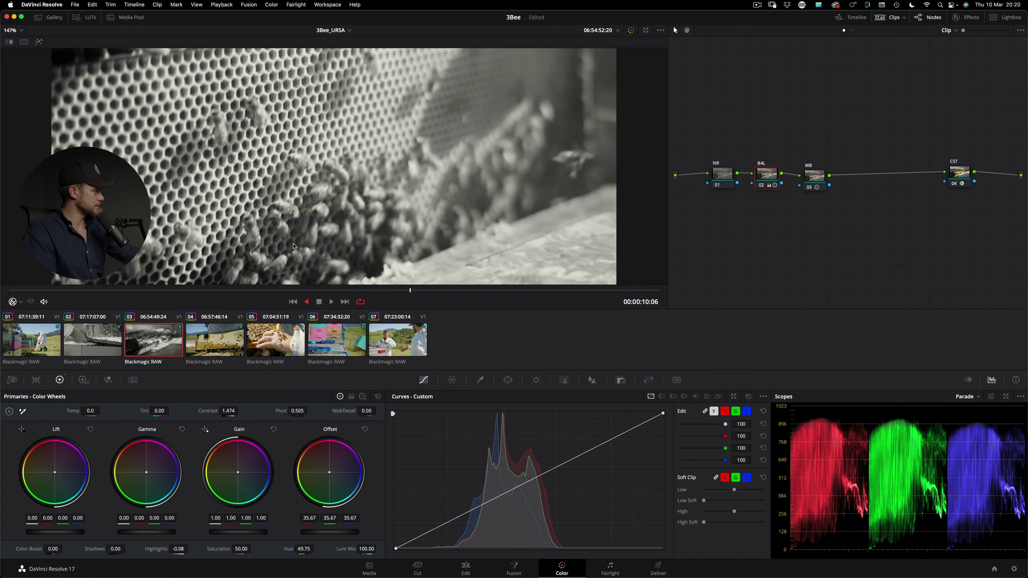
{"action": "key", "text": "j"}
{"action": "key", "text": "k"}
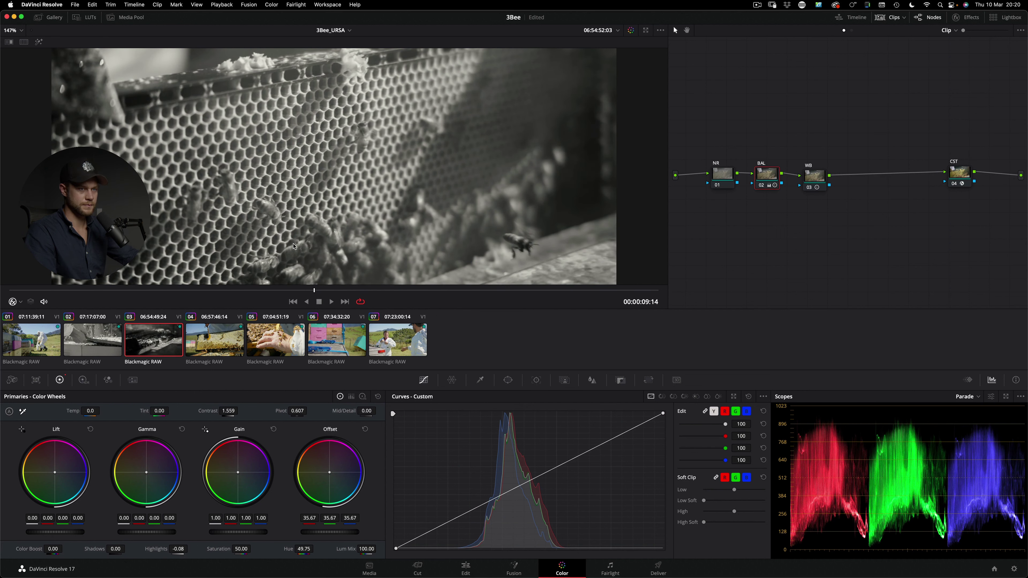
Go to clip 05, set its BAL node to contrast 1.505, pivot 0.725 and offset 38.51, and compare it disabled and enabled
{"action": "key", "text": "Down"}
{"action": "key", "text": "Down"}
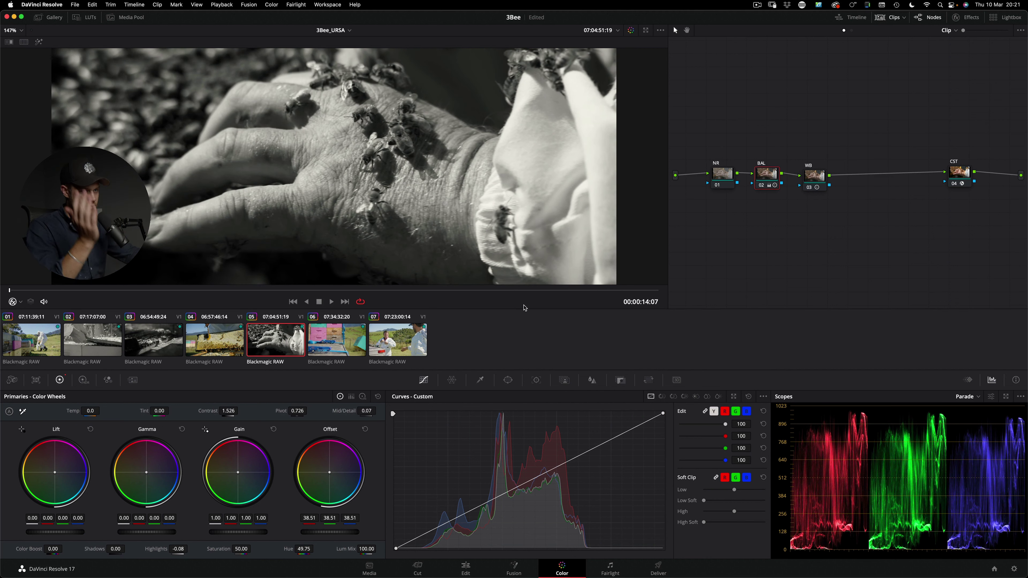
{"action": "key", "text": "super+d"}
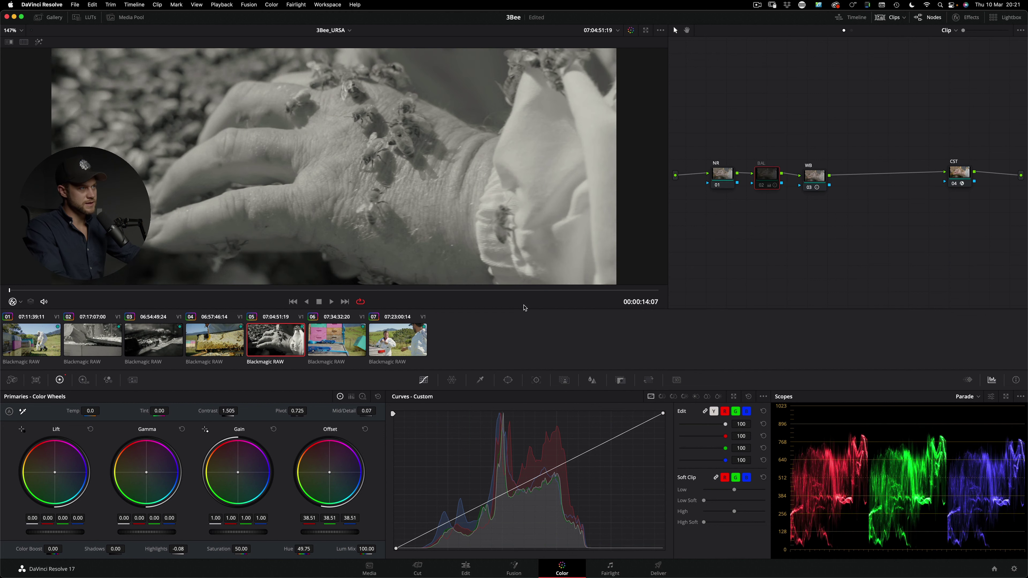
{"action": "key", "text": "super+d"}
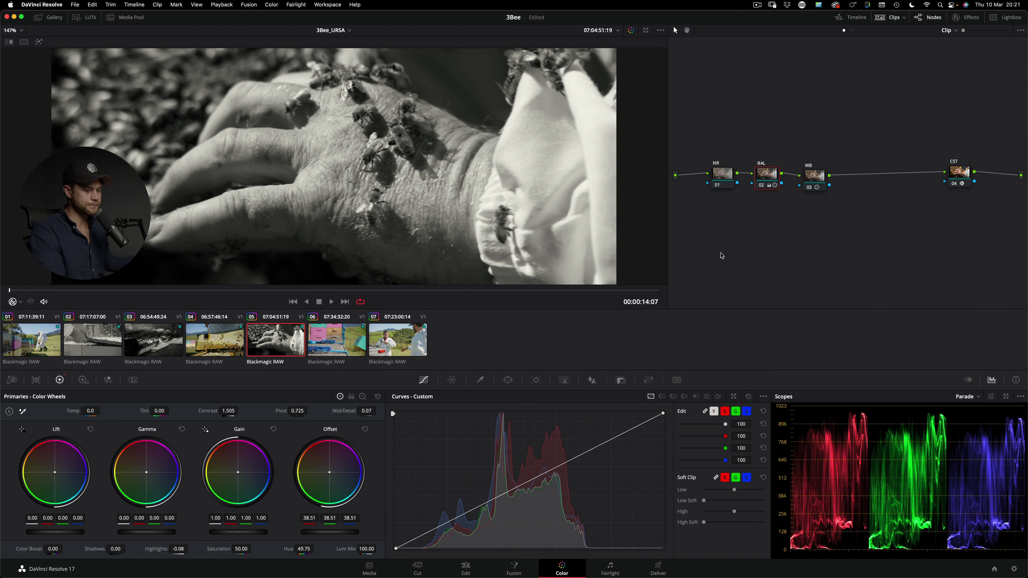
Set the BAL nodes to contrast 1.569 and pivot 0.569 on clip 06, and contrast 1.485 and pivot 0.639 on clip 07
{"action": "key", "text": "Down"}
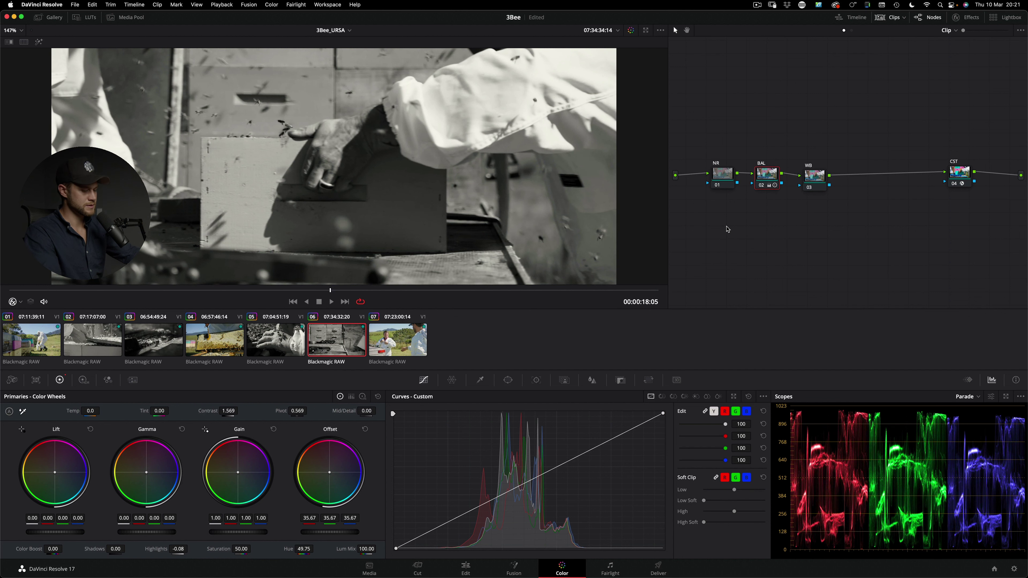
{"action": "key", "text": "Down"}
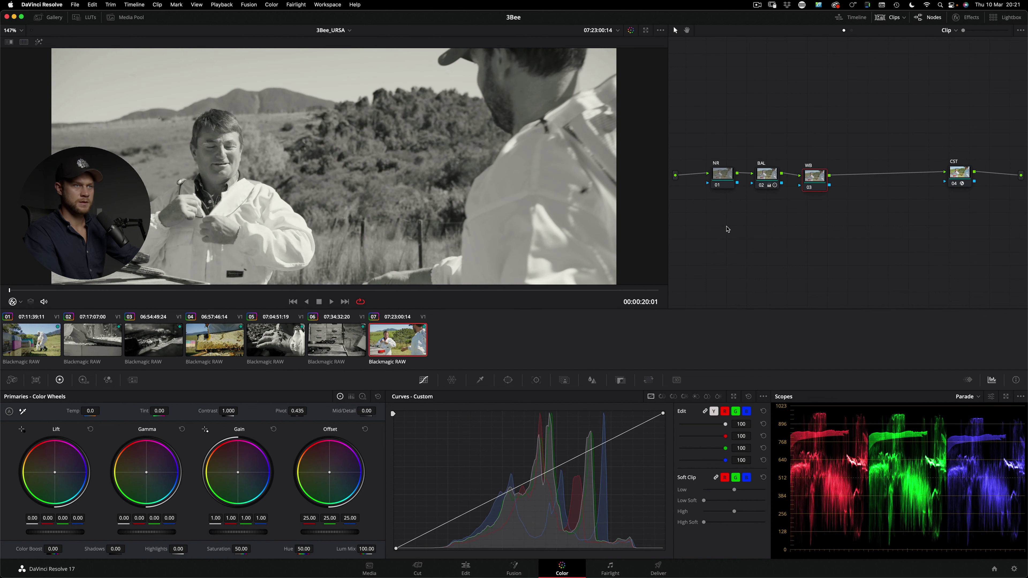
{"action": "key", "text": "shift+semicolon"}
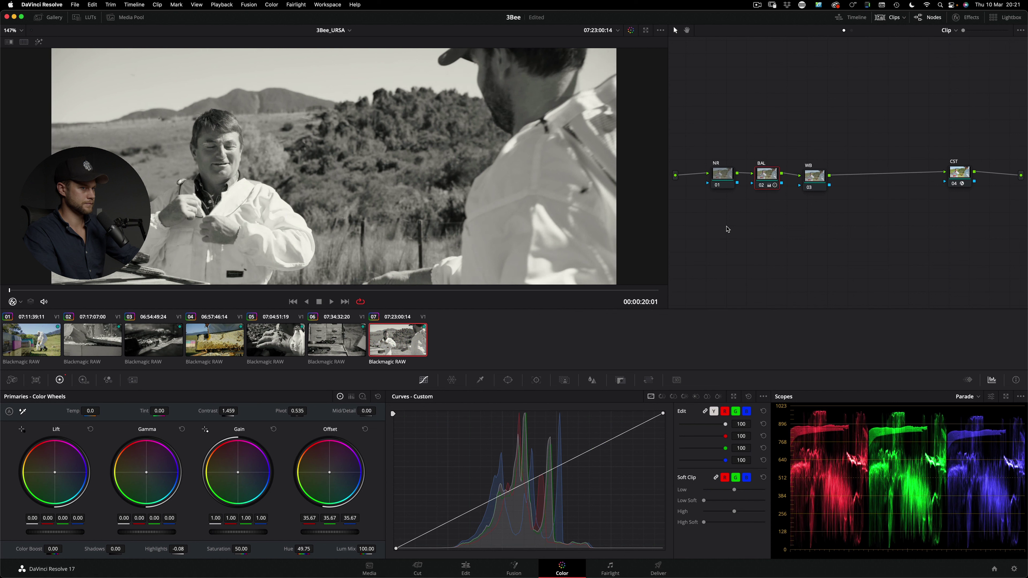
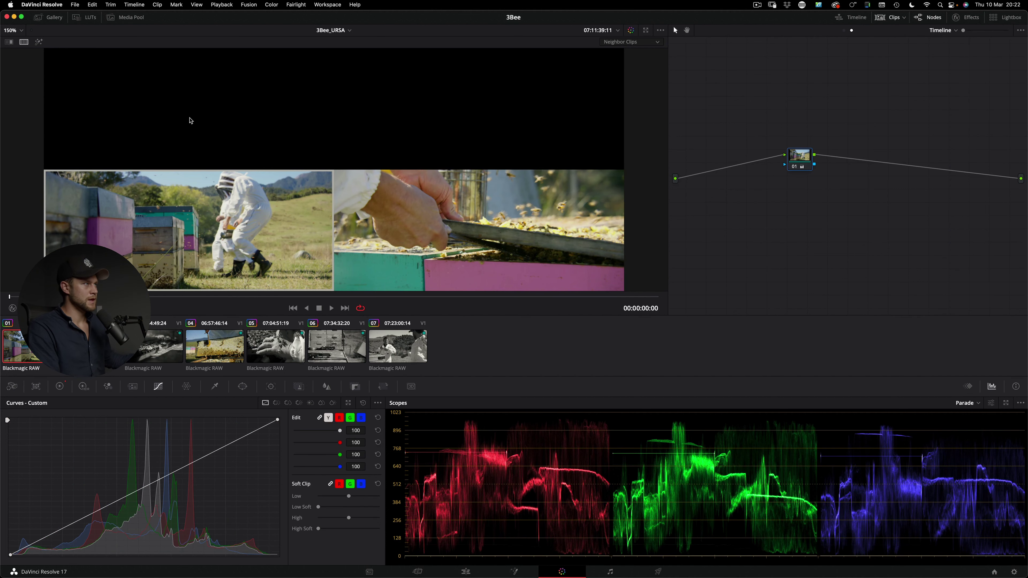
Show the clips in a Neighbor Clips split screen and review their balance full screen during playback
{"action": "left_click", "coordinate": [23, 43]}
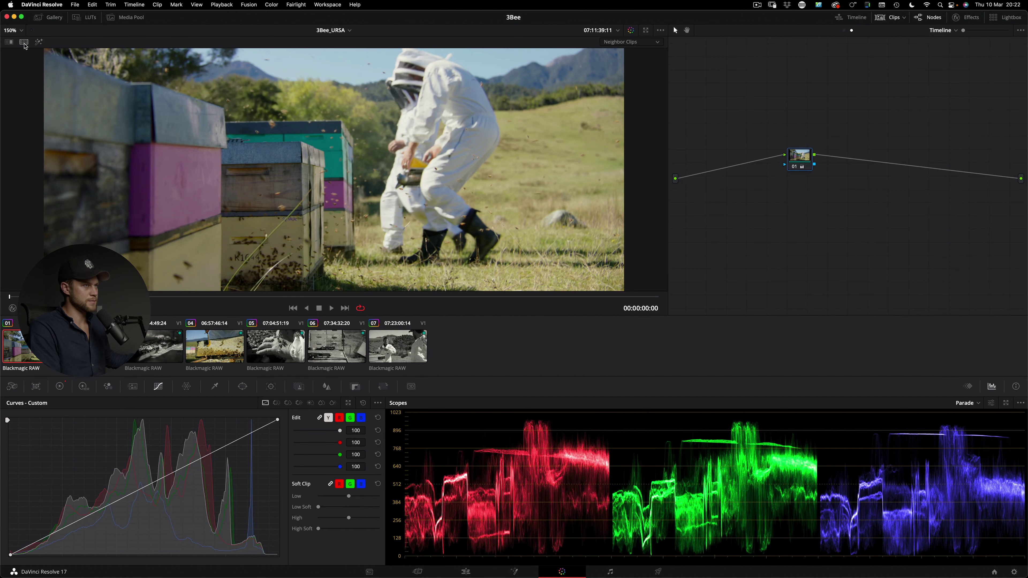
{"action": "left_click", "coordinate": [24, 42]}
{"action": "left_click", "coordinate": [626, 41]}
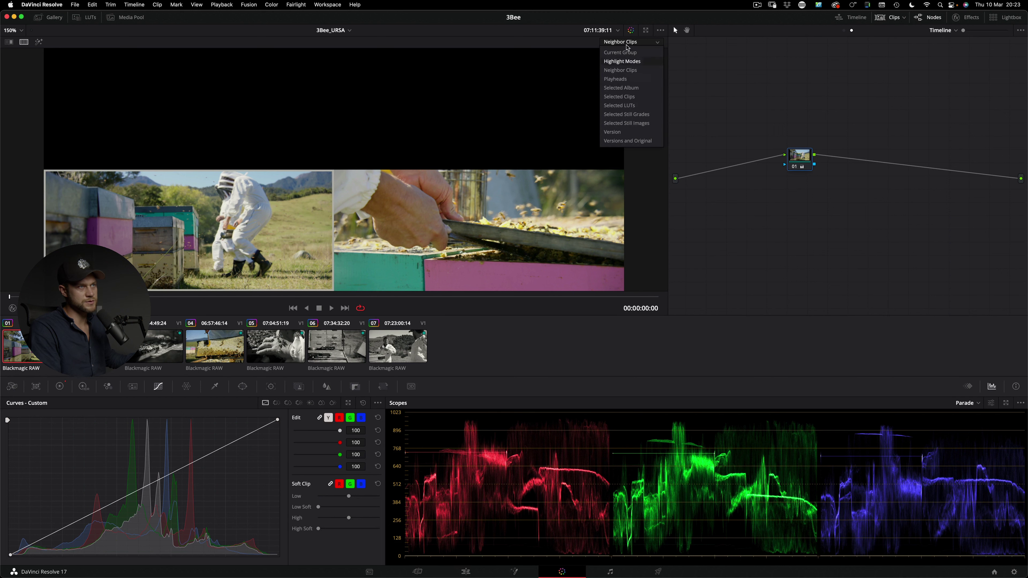
{"action": "left_click", "coordinate": [618, 70]}
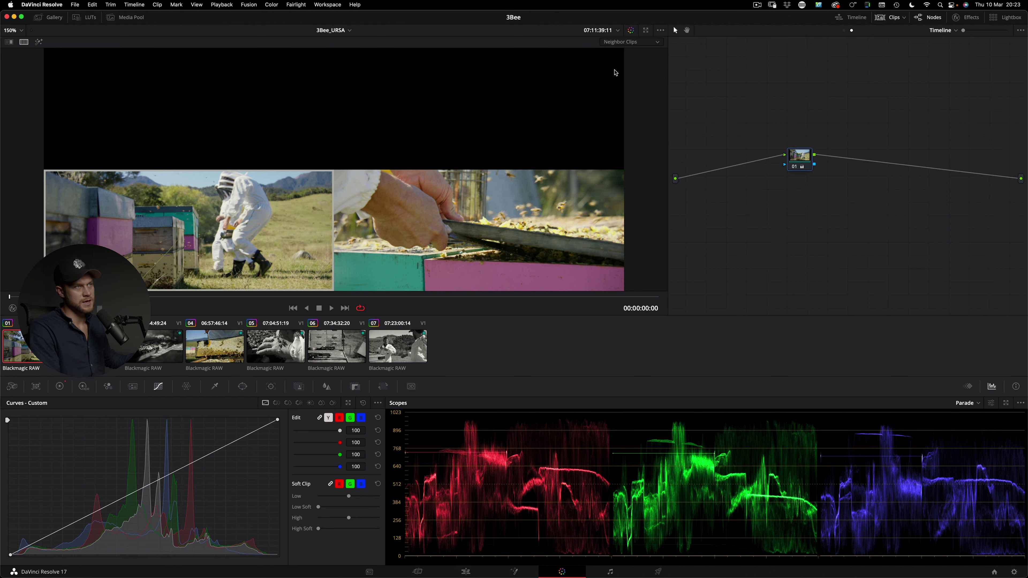
{"action": "key", "text": "Down"}
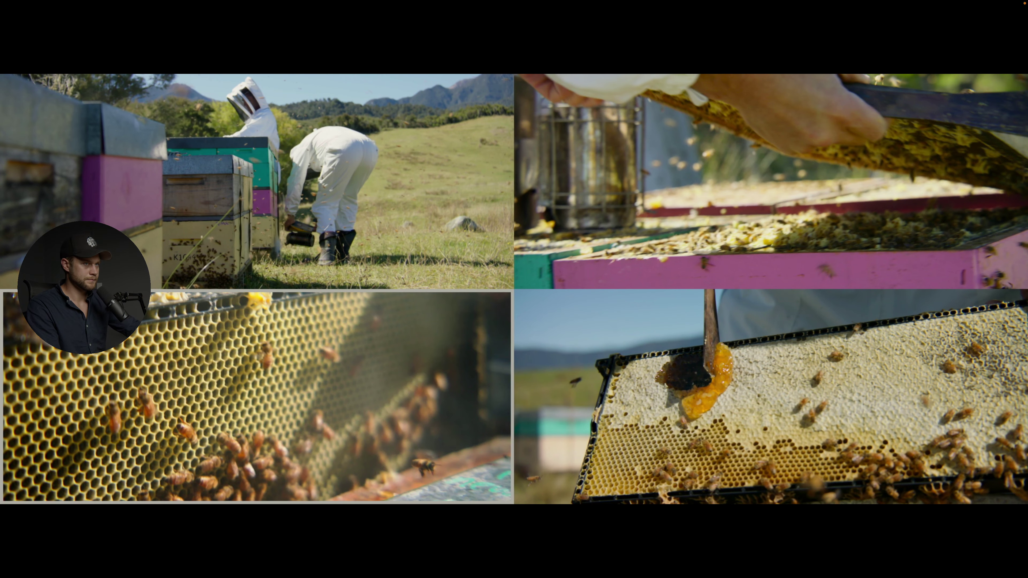
{"action": "mouse_move", "coordinate": [293, 426]}
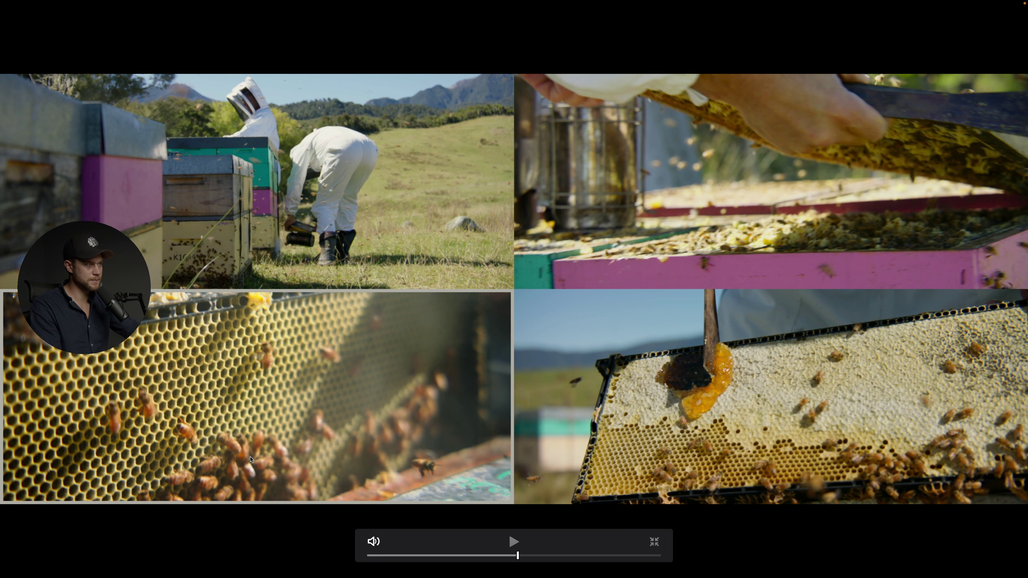
{"action": "key", "text": "space"}
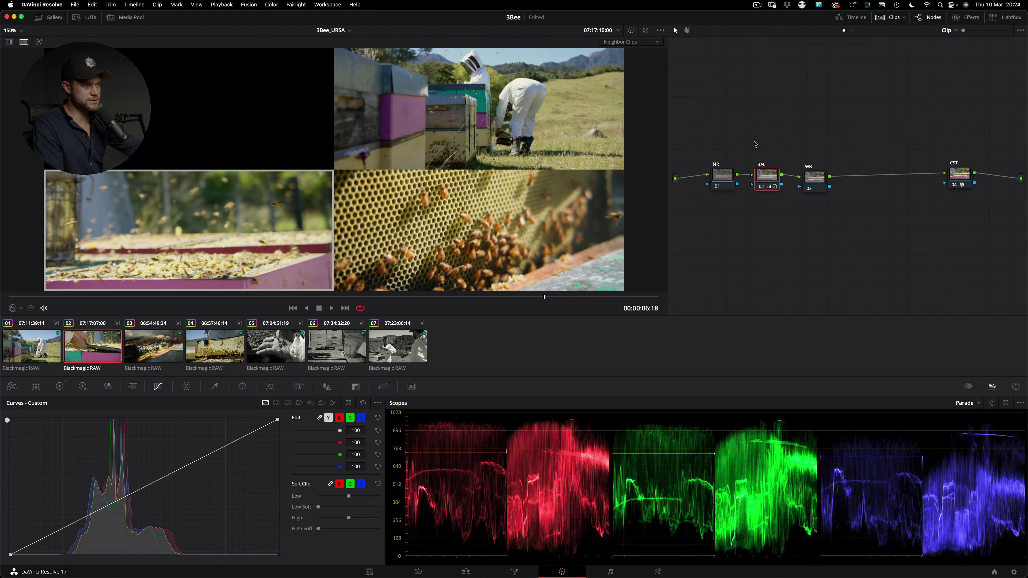
Lower the highlights of clip 02's BAL node to -58.92 with hue 47.90, and play the clip back to check it
{"action": "left_click", "coordinate": [59, 386]}
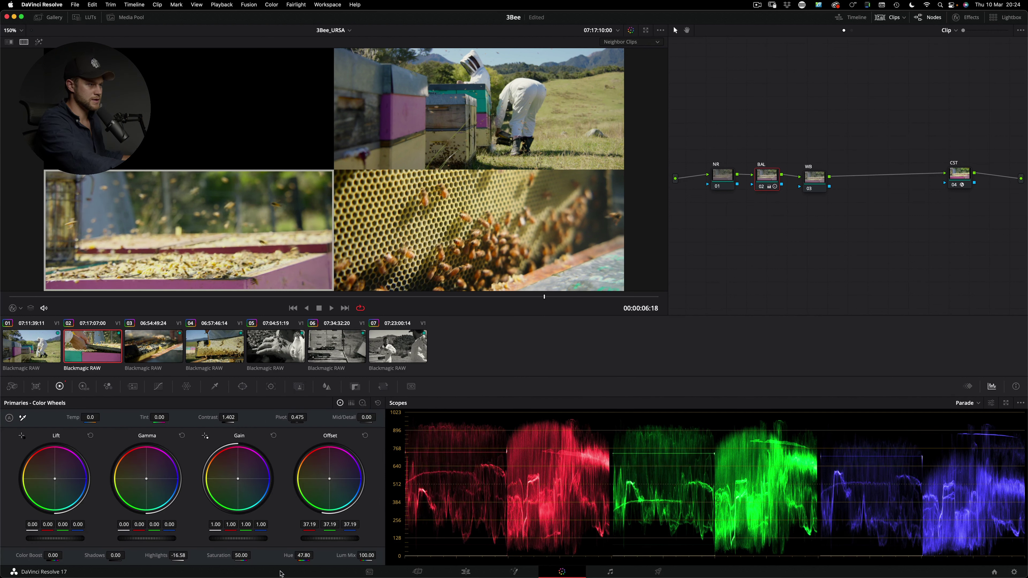
{"action": "mouse_move", "coordinate": [175, 562]}
{"action": "left_mouse_down"}
{"action": "mouse_move", "coordinate": [165, 564]}
{"action": "mouse_move", "coordinate": [180, 565]}
{"action": "left_mouse_up"}
{"action": "mouse_move", "coordinate": [178, 235]}
{"action": "left_mouse_down"}
{"action": "mouse_move", "coordinate": [203, 243]}
{"action": "mouse_move", "coordinate": [180, 240]}
{"action": "left_mouse_up"}
{"action": "key", "text": "super+z"}
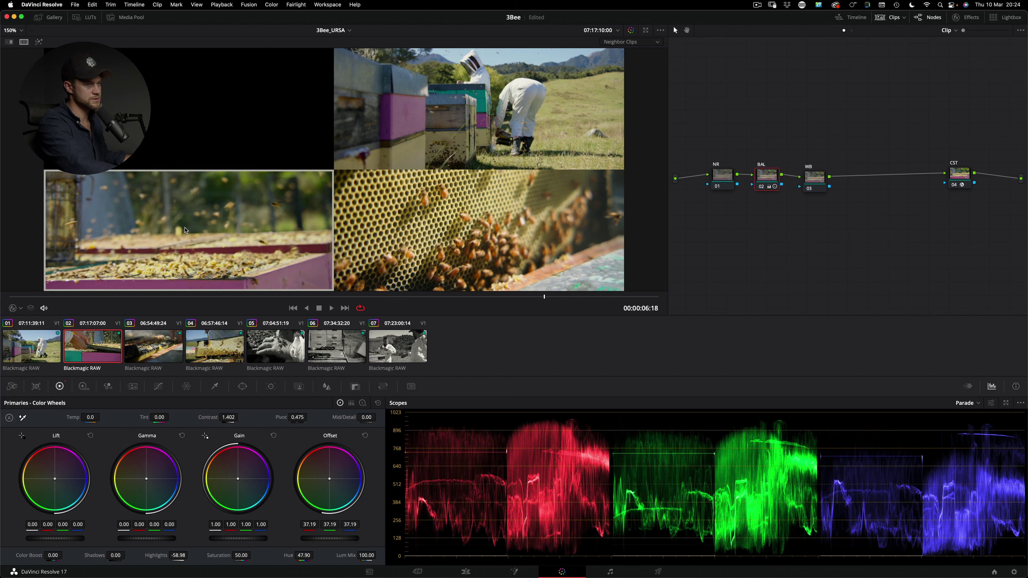
{"action": "key", "text": "space"}
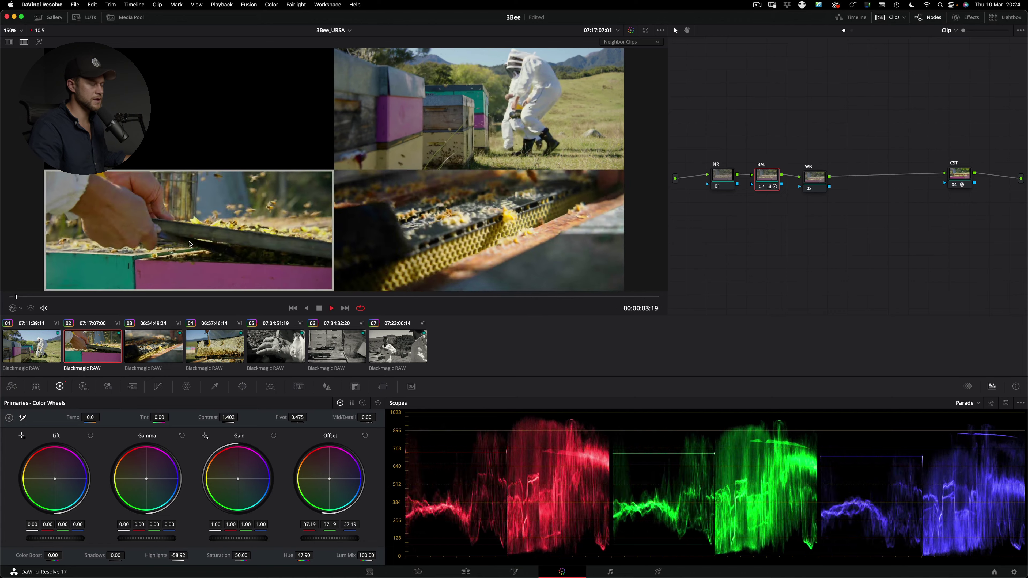
{"action": "key", "text": "space"}
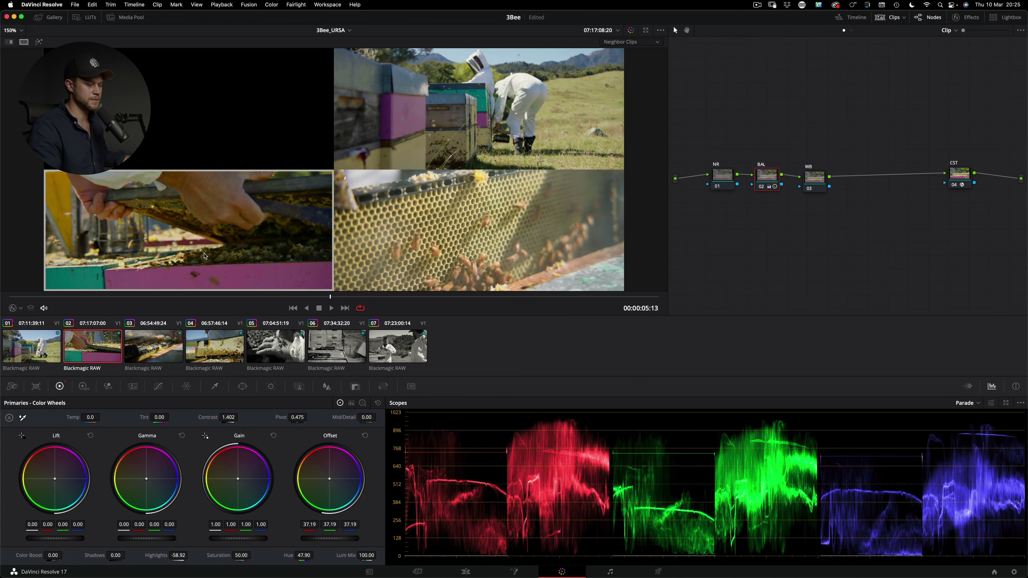
Go to clip 04 and return the viewer from split screen to a single image
{"action": "key", "text": "Down"}
{"action": "key", "text": "Down"}
{"action": "left_click", "coordinate": [23, 42]}
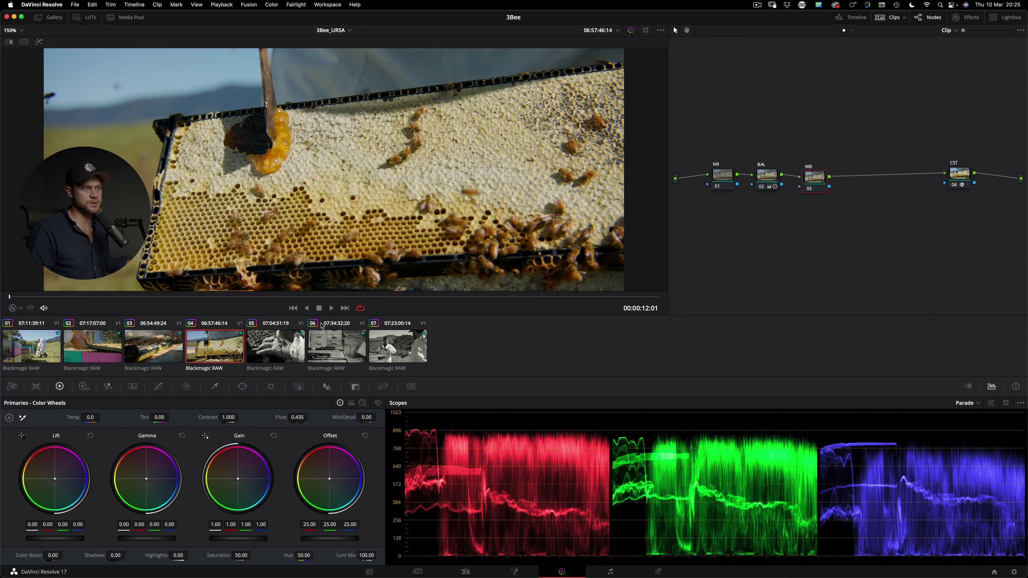
Select clips 01 through 07 and review them together full screen in a Selected Clips split screen
{"action": "left_click", "coordinate": [385, 352]}
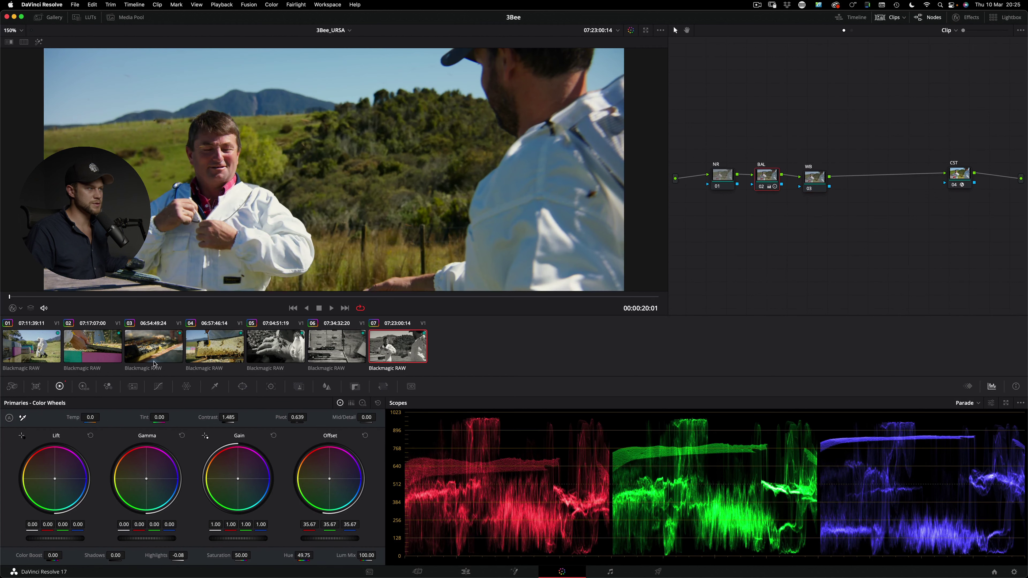
{"action": "left_click", "coordinate": [53, 367], "text": "shift"}
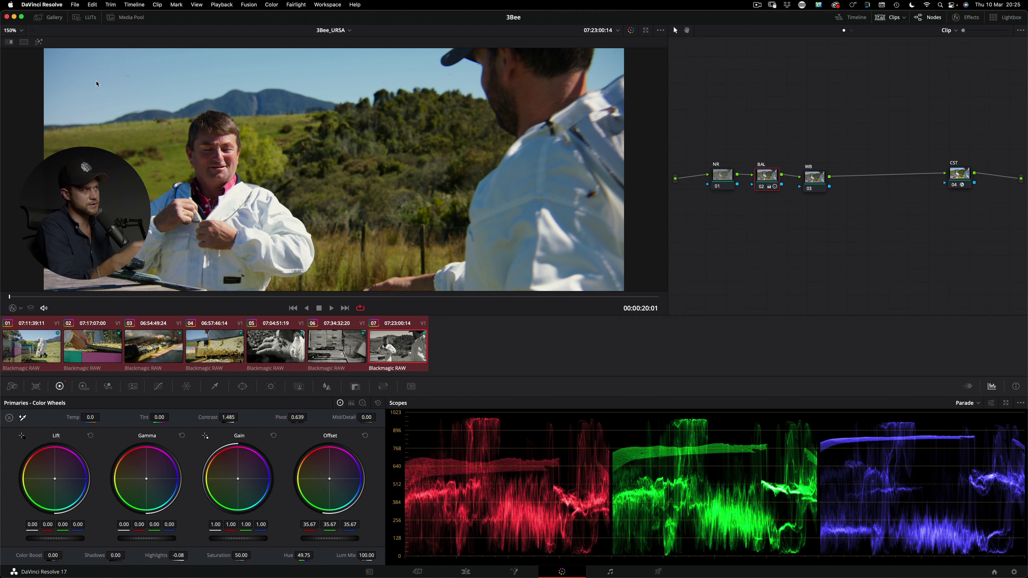
{"action": "left_click", "coordinate": [24, 42]}
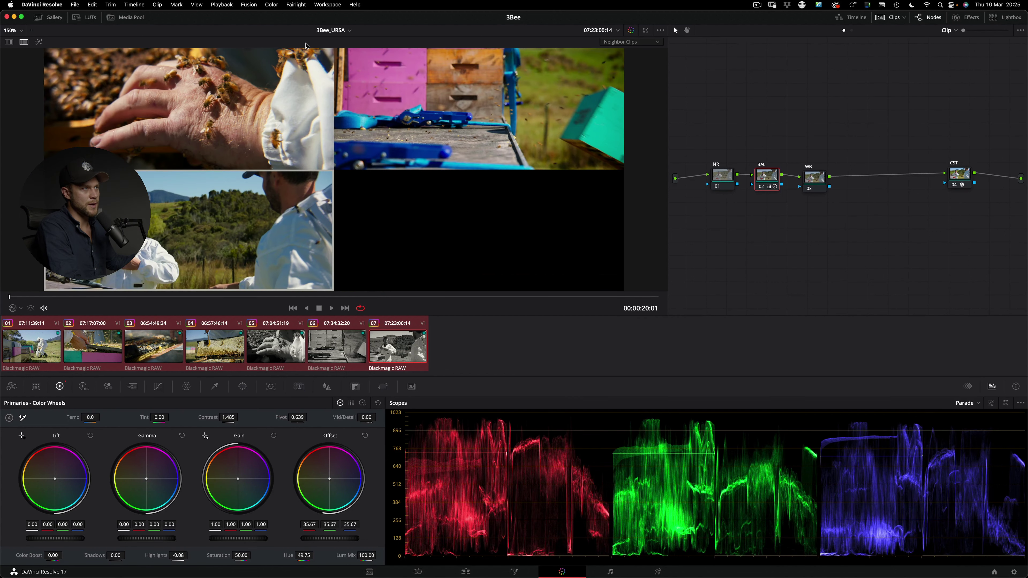
{"action": "left_click", "coordinate": [621, 43]}
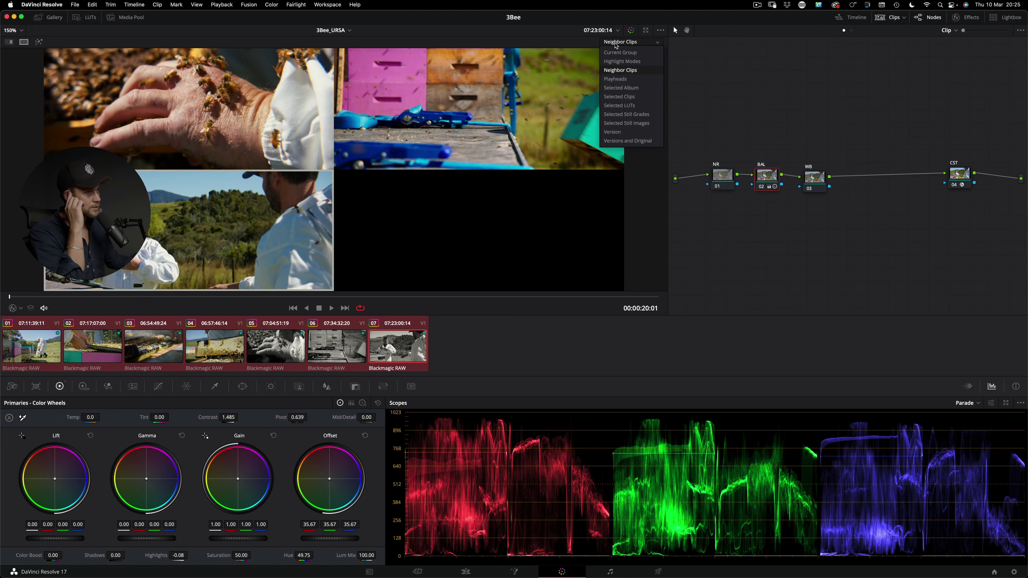
{"action": "left_click", "coordinate": [617, 98]}
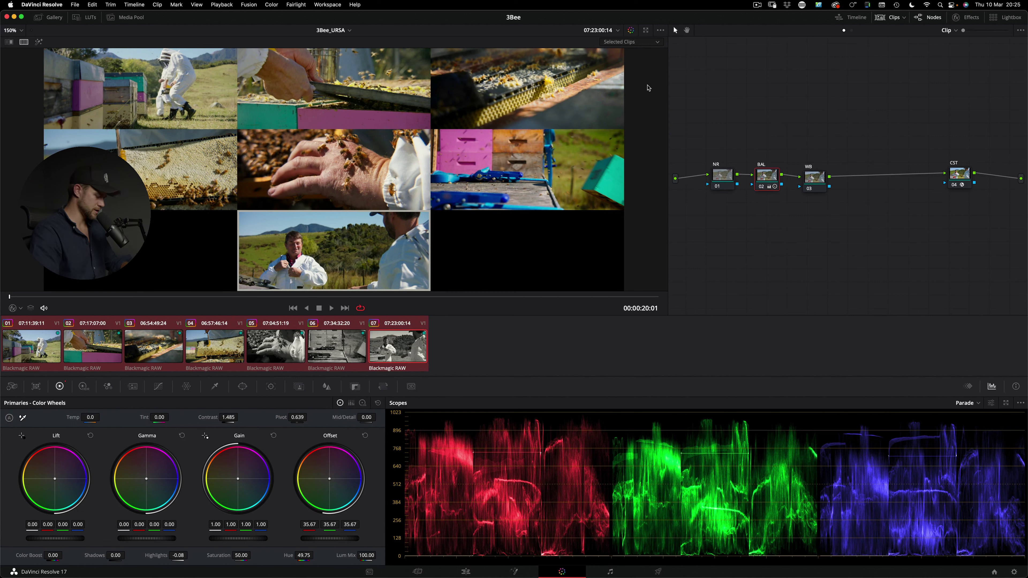
{"action": "key", "text": "super+f"}
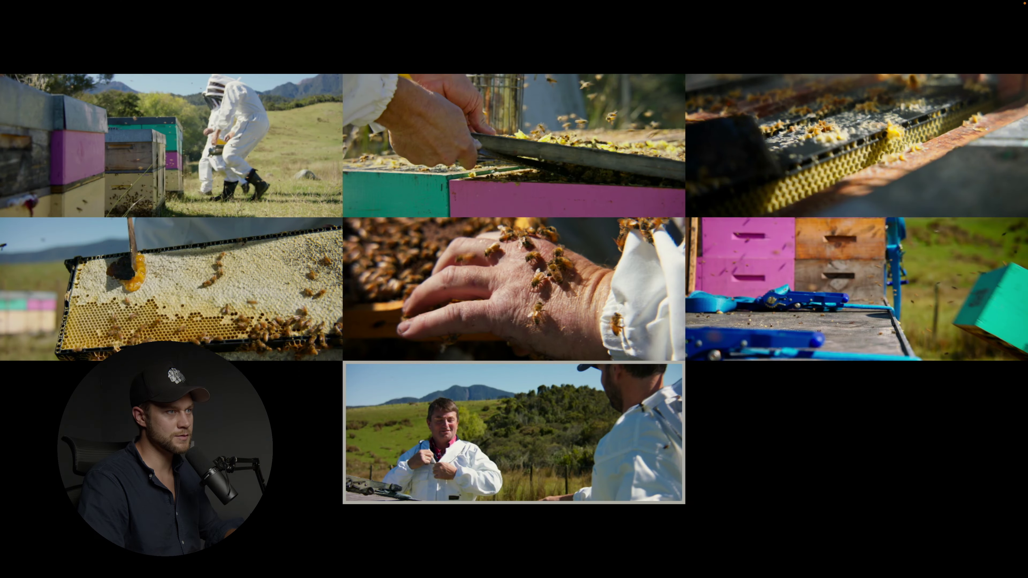
{"action": "key", "text": "space"}
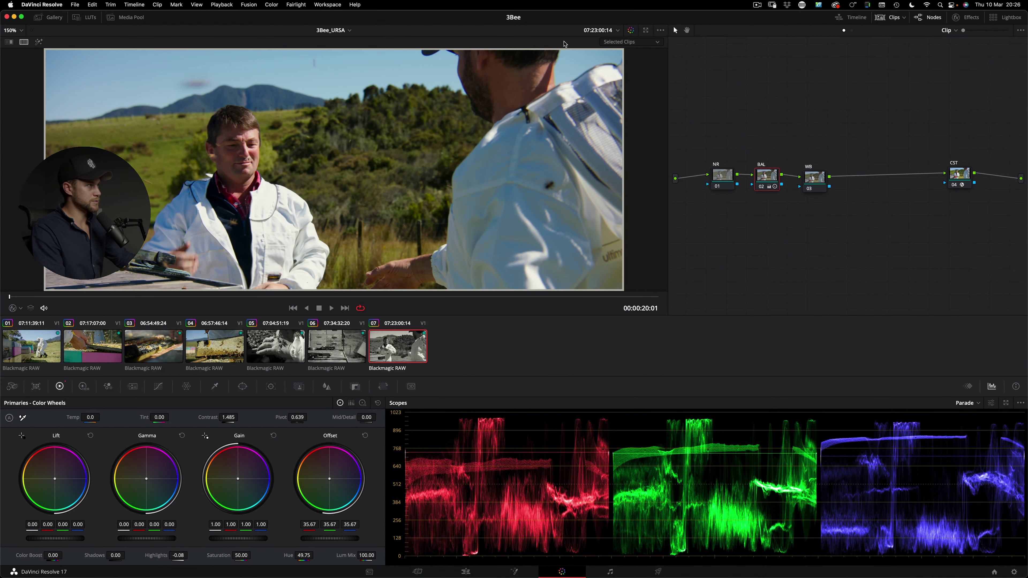
Select clips 01 through 07 and update all their thumbnails
{"action": "left_click", "coordinate": [274, 356]}
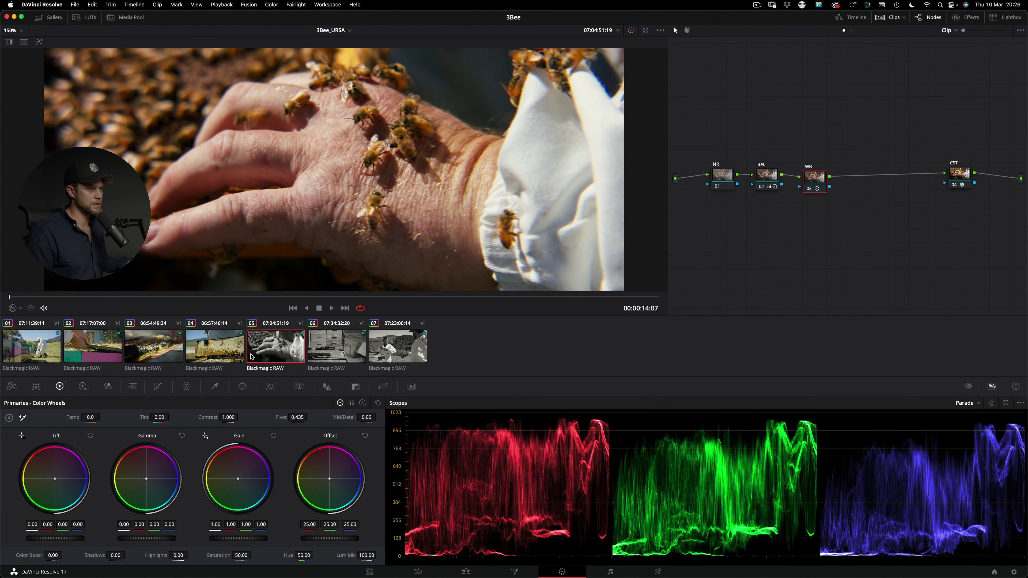
{"action": "left_click", "coordinate": [401, 344]}
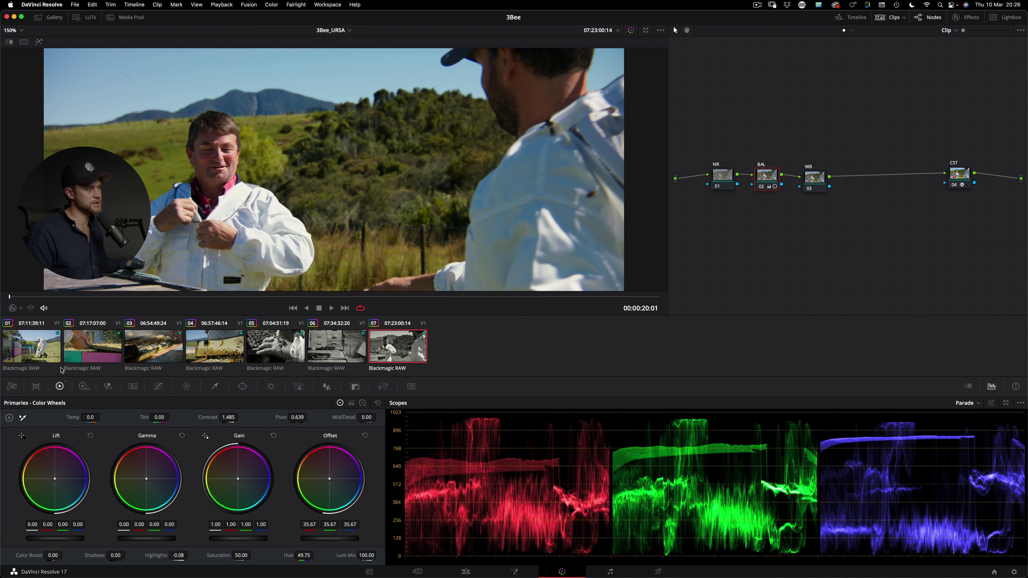
{"action": "left_click", "coordinate": [16, 349], "text": "shift"}
{"action": "right_click", "coordinate": [28, 344]}
{"action": "left_click", "coordinate": [74, 338]}
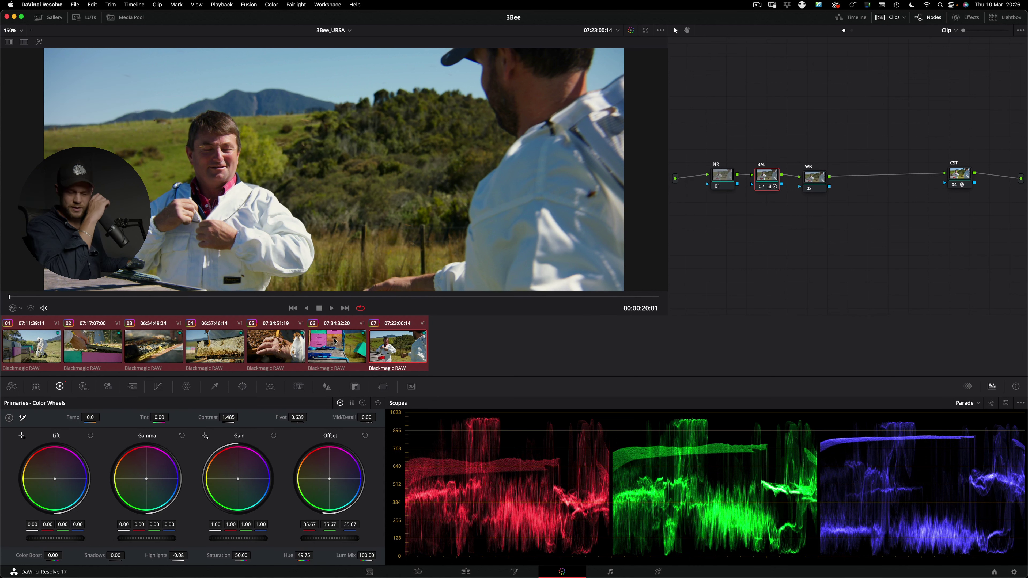
Step back through the clips, and set clip 05's WB node to offset red 22.25, green 23.00, blue 25.00 and highlights -0.37
{"action": "key", "text": "Up"}
{"action": "key", "text": "Up"}
{"action": "key", "text": "Up"}
{"action": "key", "text": "Up"}
{"action": "key", "text": "Up"}
{"action": "key", "text": "Up"}
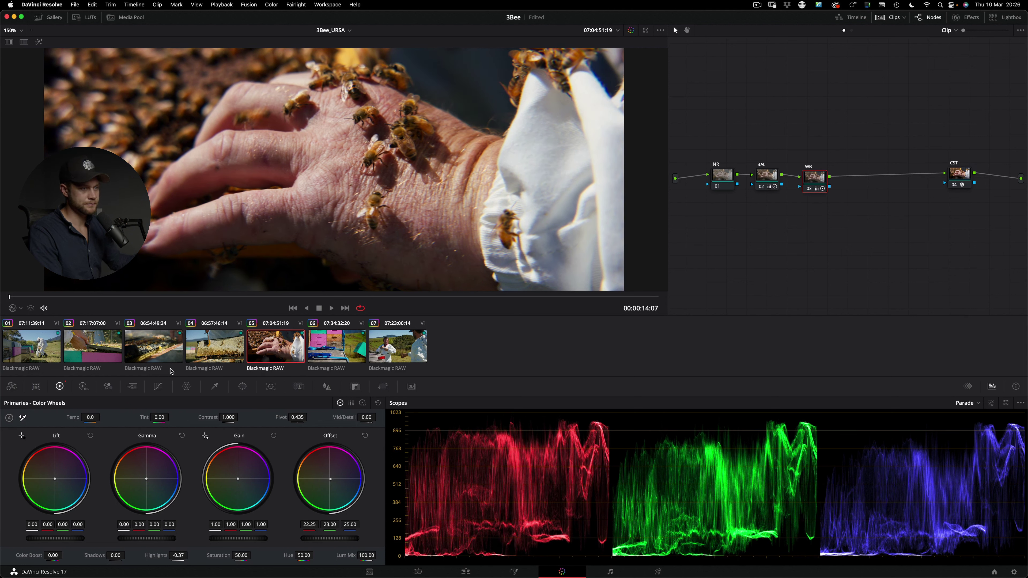
Switch the scope to Waveform, set clip 05's WB offset to red 21.25, green 22.00, blue 24.00, and compare with that node bypassed
{"action": "left_click", "coordinate": [967, 404]}
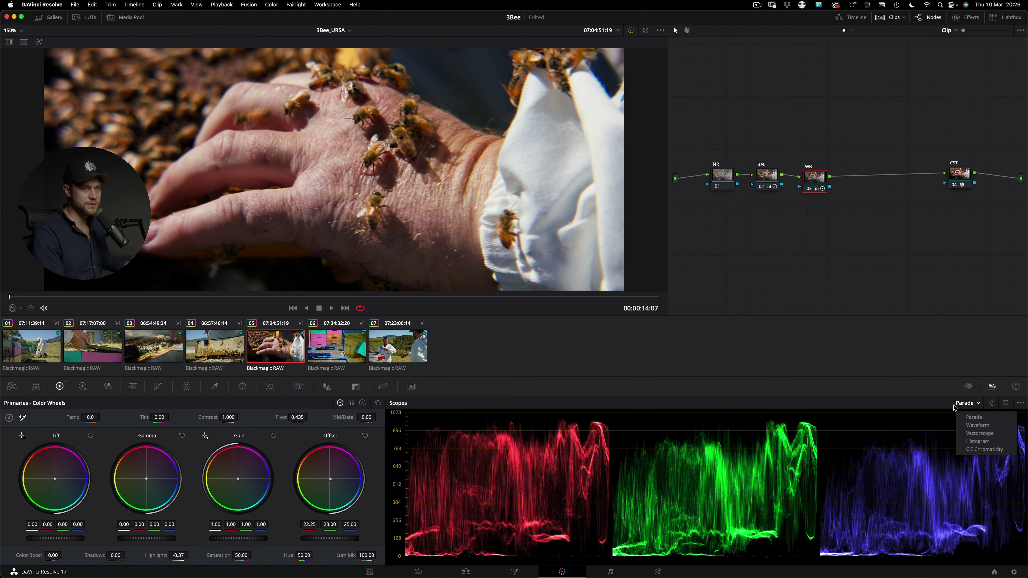
{"action": "left_click", "coordinate": [981, 428]}
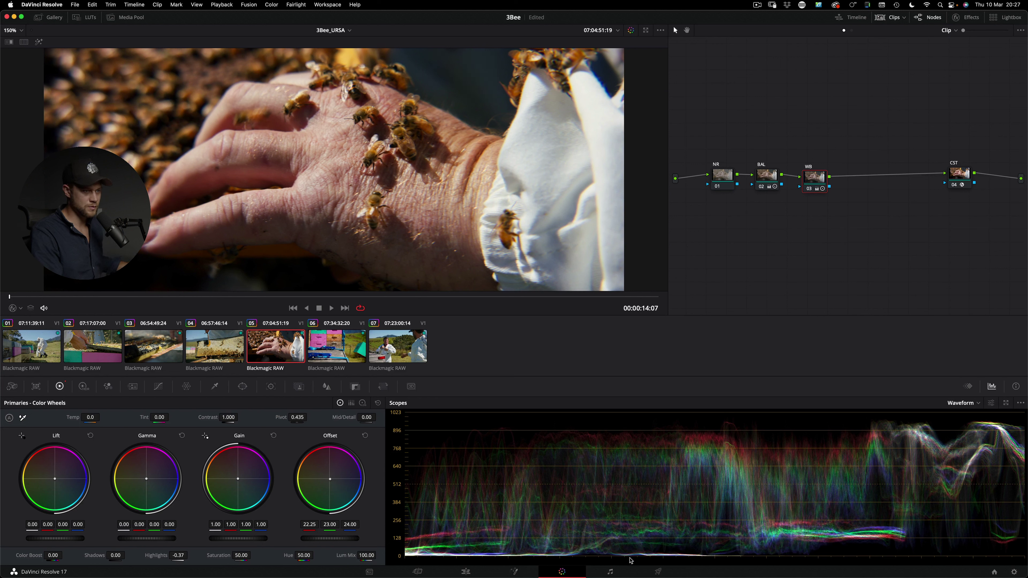
{"action": "key", "text": "super+d"}
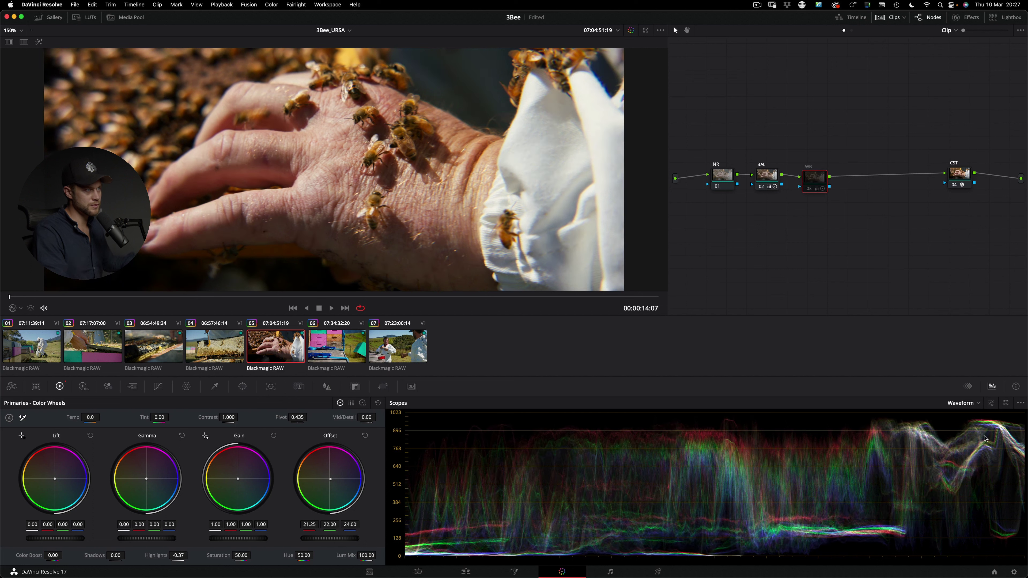
{"action": "key", "text": "super+d"}
{"action": "key", "text": "super+d"}
{"action": "key", "text": "super+d"}
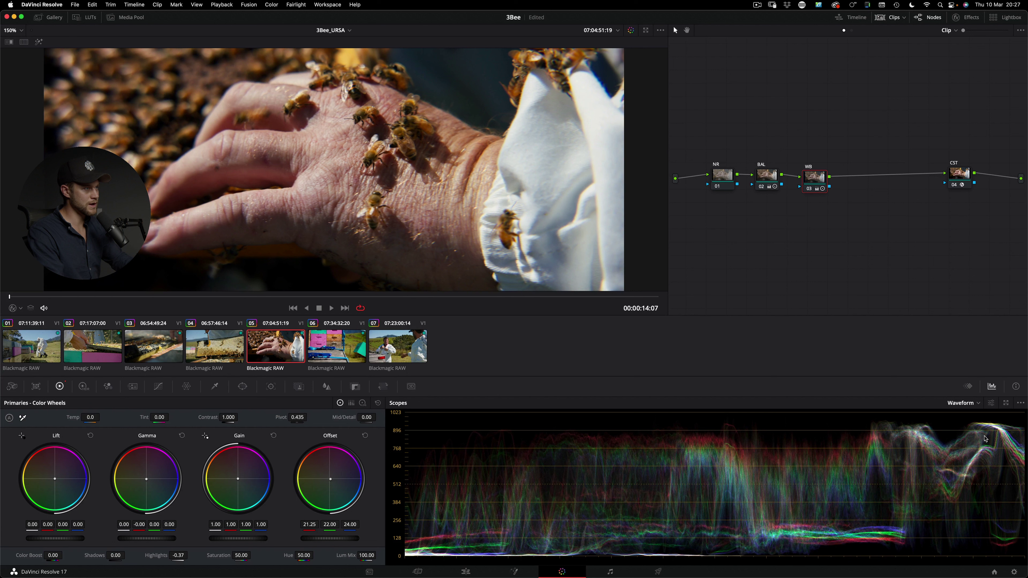
Go to clip 06 and compare the image with the BAL node bypassed, and with the CST node bypassed
{"action": "left_click", "coordinate": [768, 182]}
{"action": "key", "text": "Down"}
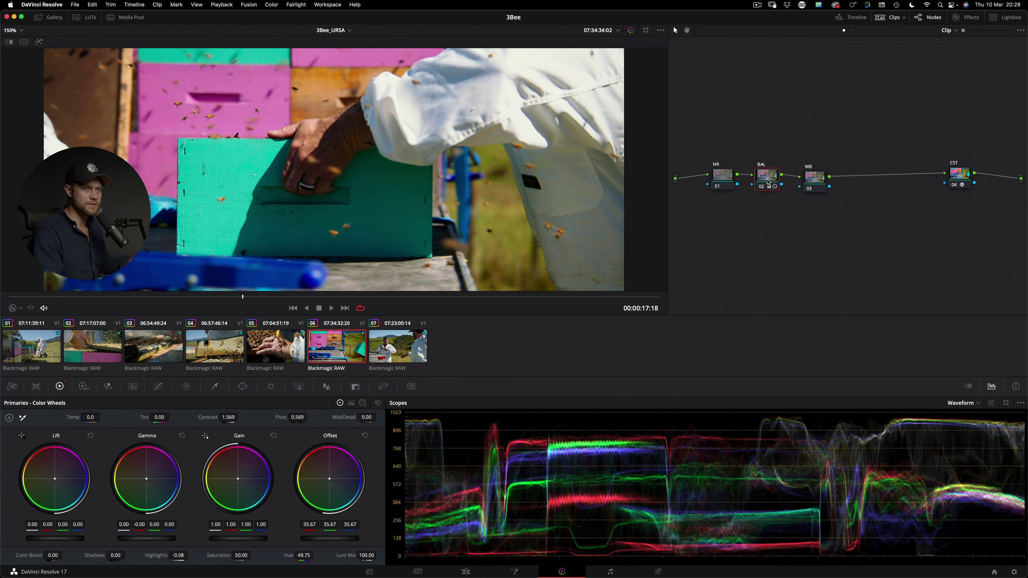
{"action": "key", "text": "super+d"}
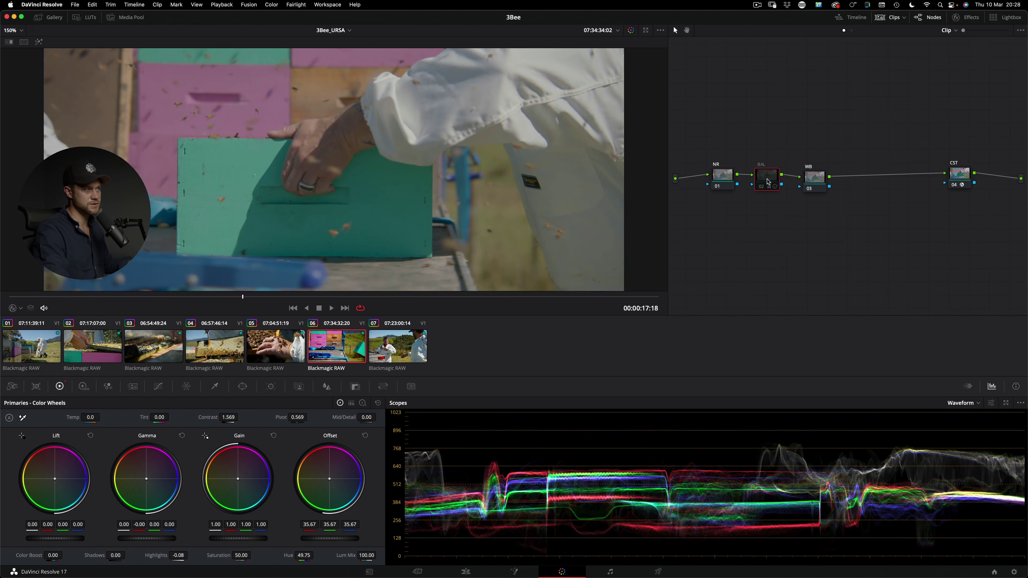
{"action": "key", "text": "super+d"}
{"action": "left_click", "coordinate": [964, 182]}
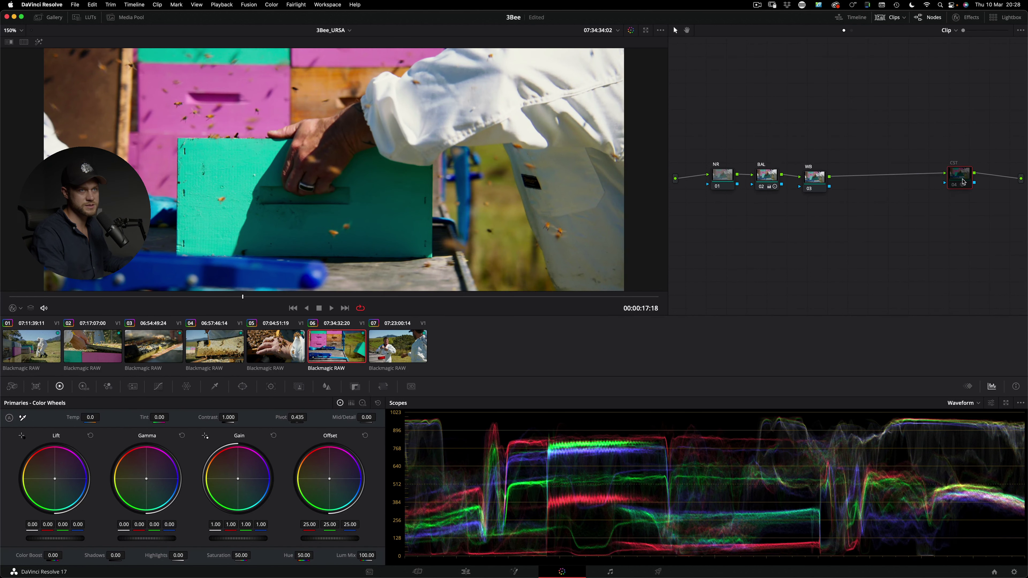
{"action": "key", "text": "super+d"}
{"action": "key", "text": "super+d"}
Compare clip 06 with BAL and CST both bypassed, re-enable them, and set BAL contrast 1.520, pivot 0.566 and saturation 49.53
{"action": "left_click", "coordinate": [750, 174]}
{"action": "left_click", "coordinate": [768, 182]}
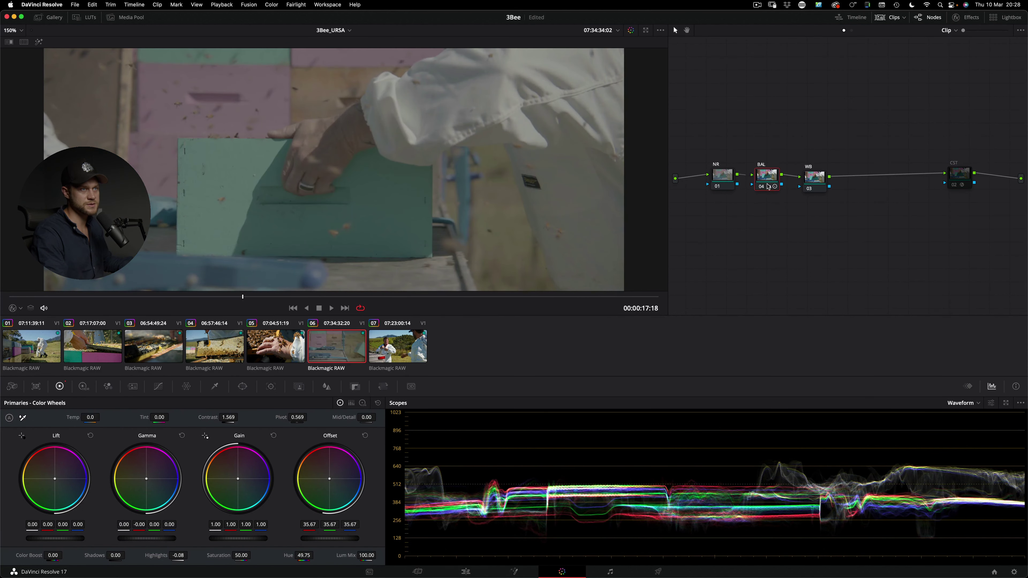
{"action": "left_click_drag", "start_coordinate": [737, 175], "coordinate": [769, 191]}
{"action": "key", "text": "super+d"}
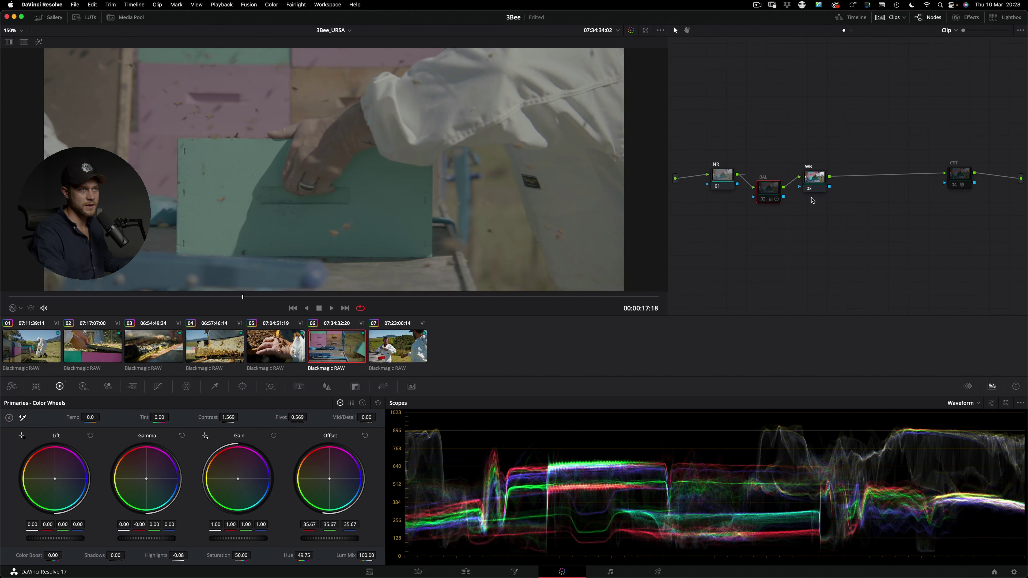
{"action": "left_click", "coordinate": [959, 178]}
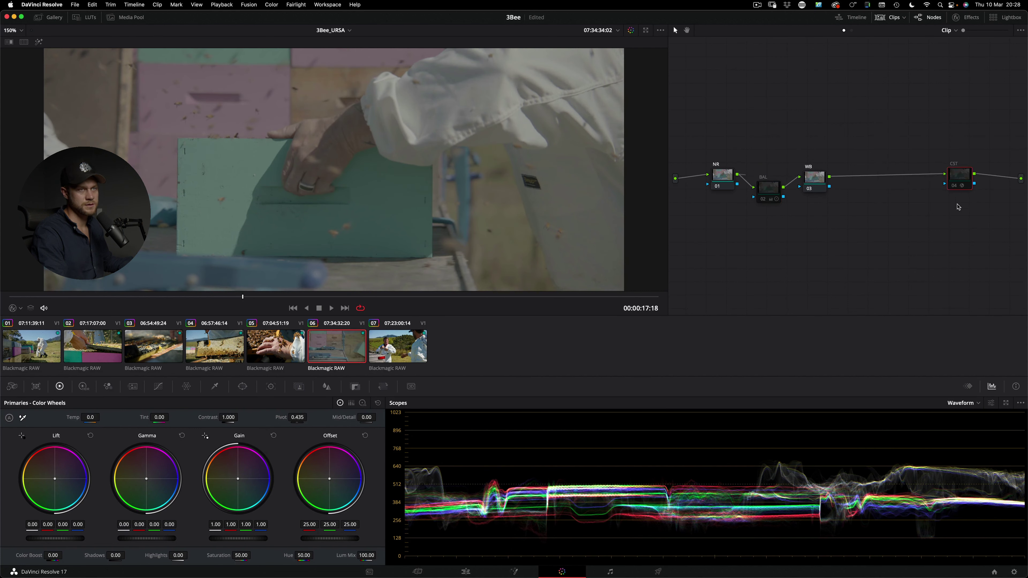
{"action": "key", "text": "super+d"}
{"action": "left_click", "coordinate": [760, 198]}
{"action": "left_click_drag", "start_coordinate": [759, 197], "coordinate": [764, 191]}
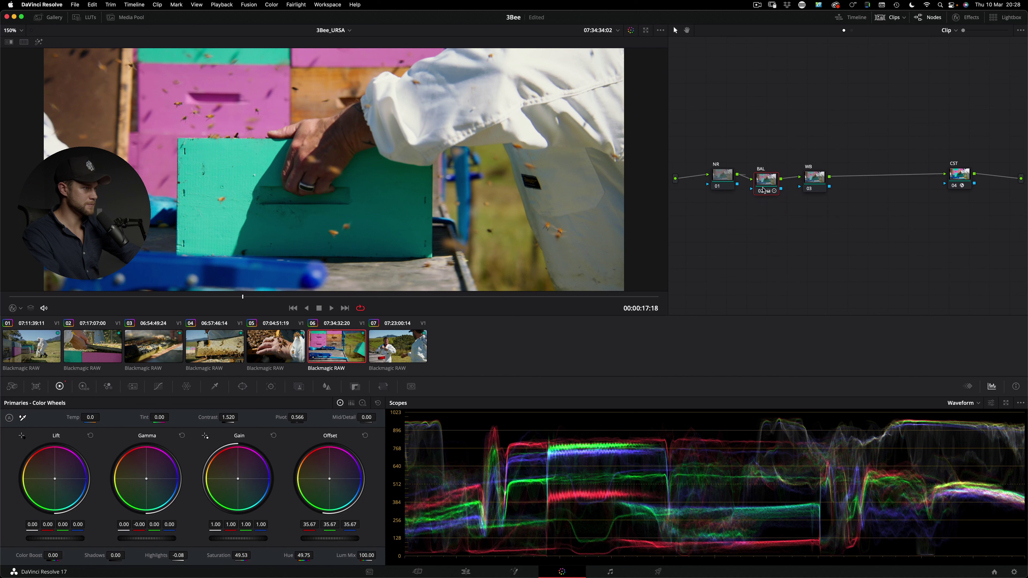
On clip 07, add a node in parallel with BAL, label it HL-, and tidy the node layout
{"action": "key", "text": "Down"}
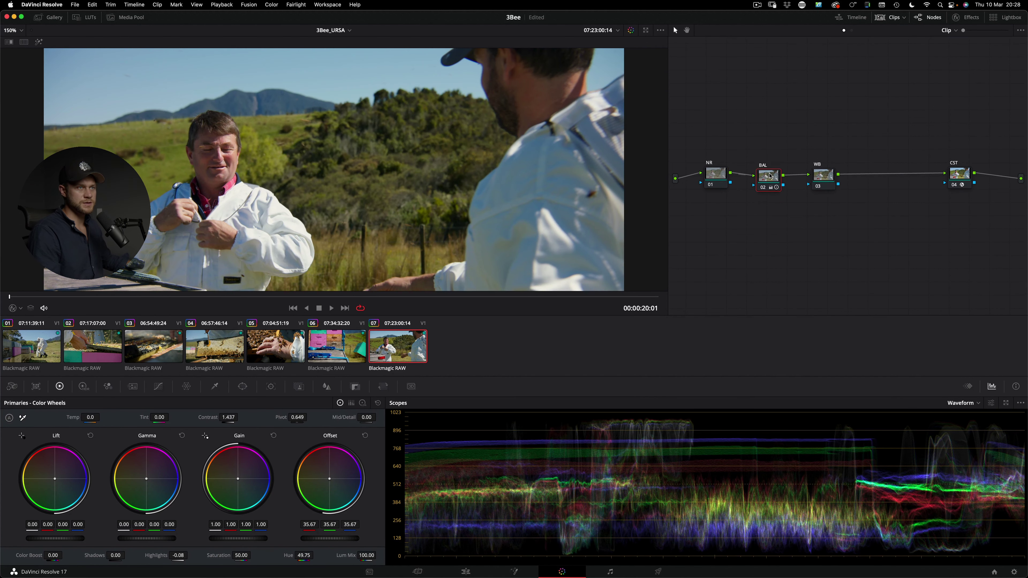
{"action": "left_click_drag", "start_coordinate": [764, 178], "coordinate": [766, 170]}
{"action": "key", "text": "alt+p"}
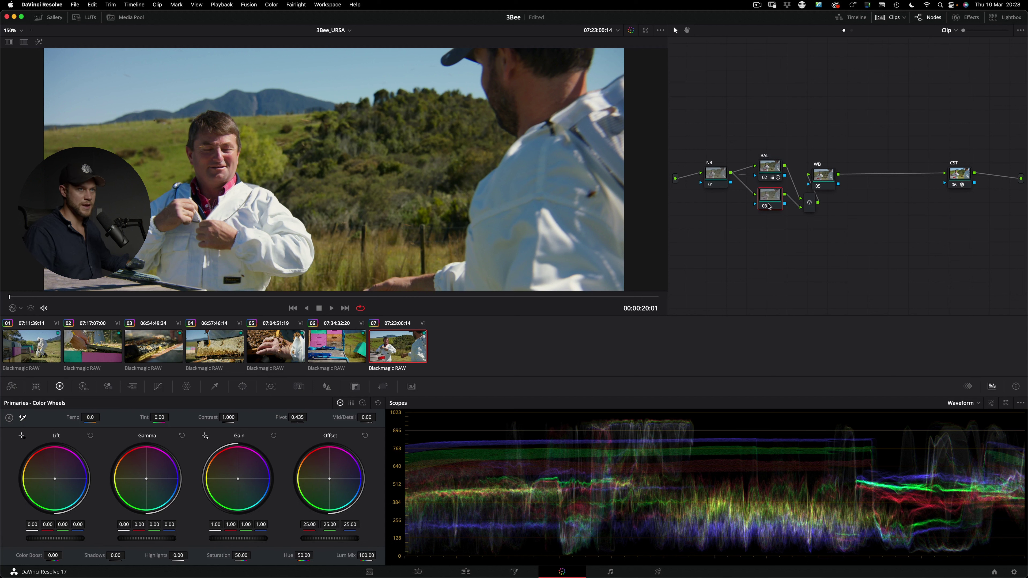
{"action": "left_click_drag", "start_coordinate": [810, 201], "coordinate": [810, 185]}
{"action": "left_click", "coordinate": [767, 212]}
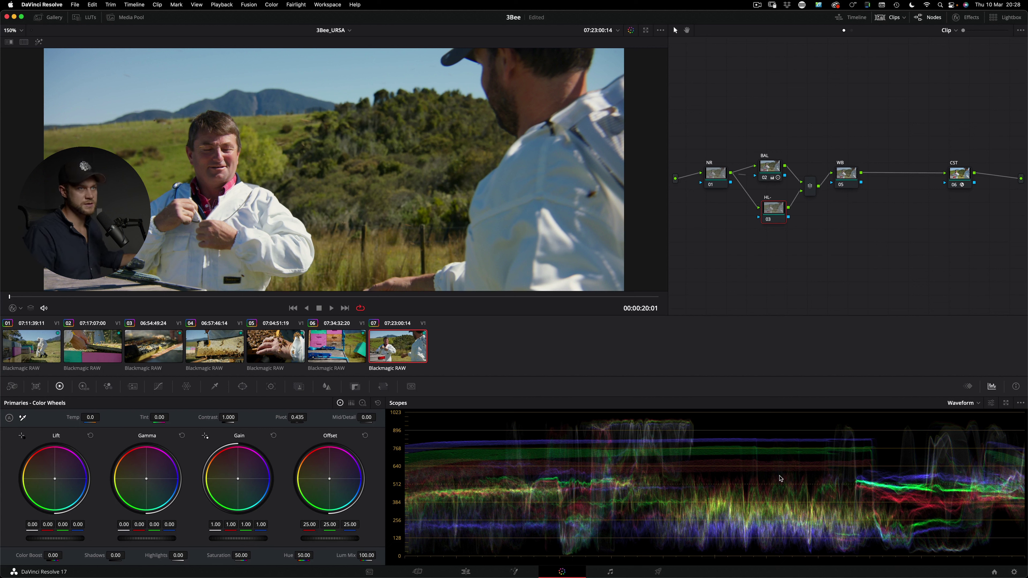
Qualify clip 07's HL- node by luminance only, with low 65.0 and low softness 8.1, checking the selection in highlight view
{"action": "left_click", "coordinate": [159, 387]}
{"action": "left_click", "coordinate": [186, 386]}
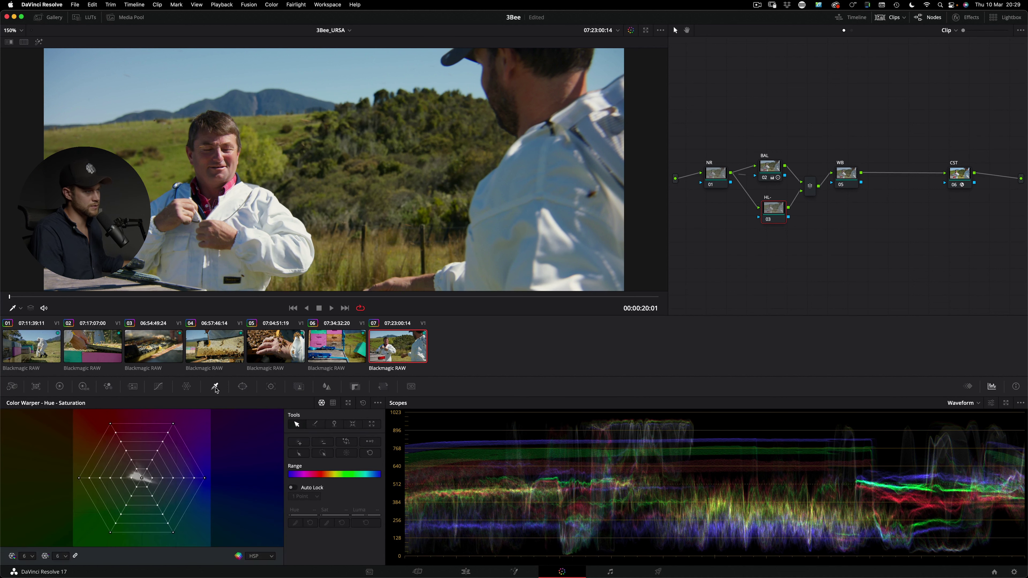
{"action": "left_click", "coordinate": [215, 386]}
{"action": "left_click", "coordinate": [15, 440]}
{"action": "left_click", "coordinate": [14, 483]}
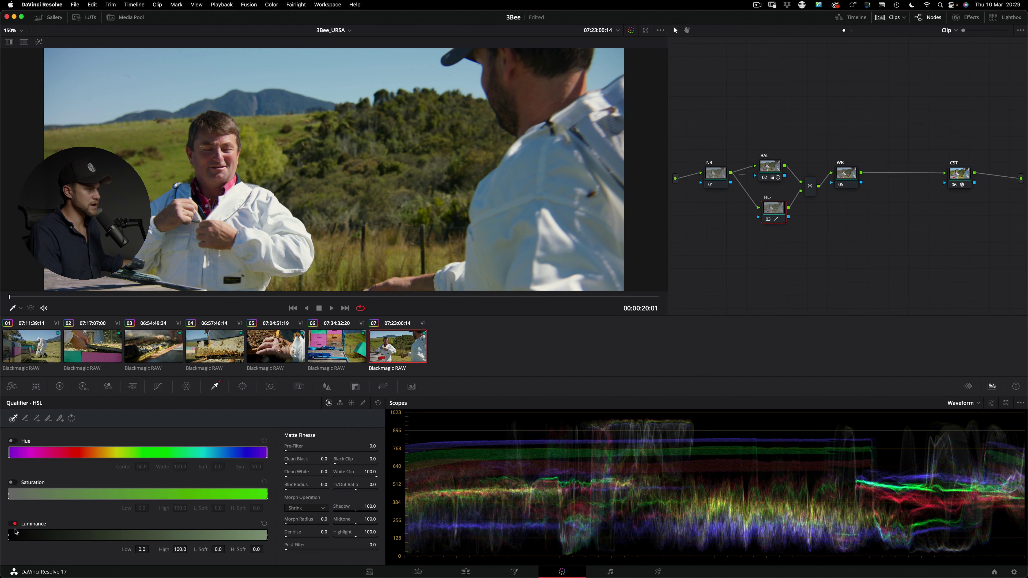
{"action": "left_click_drag", "start_coordinate": [49, 535], "coordinate": [124, 535]}
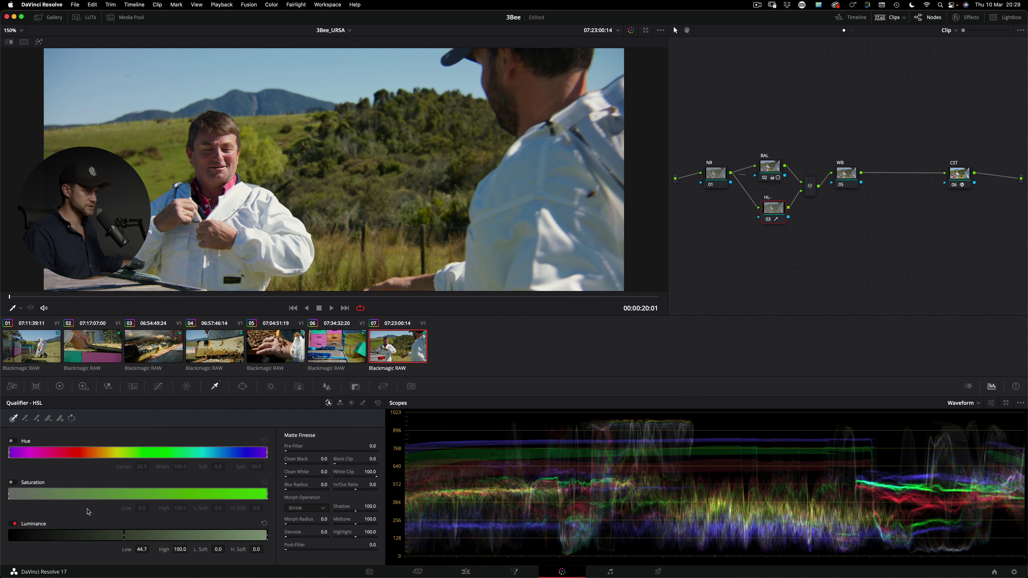
{"action": "key", "text": "shift+h"}
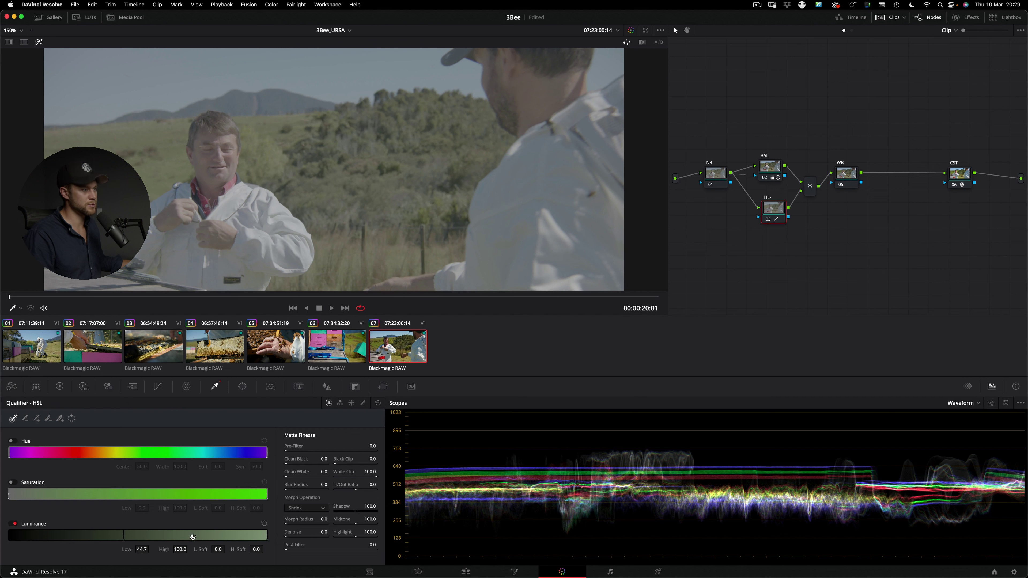
{"action": "left_click_drag", "start_coordinate": [124, 536], "coordinate": [186, 533]}
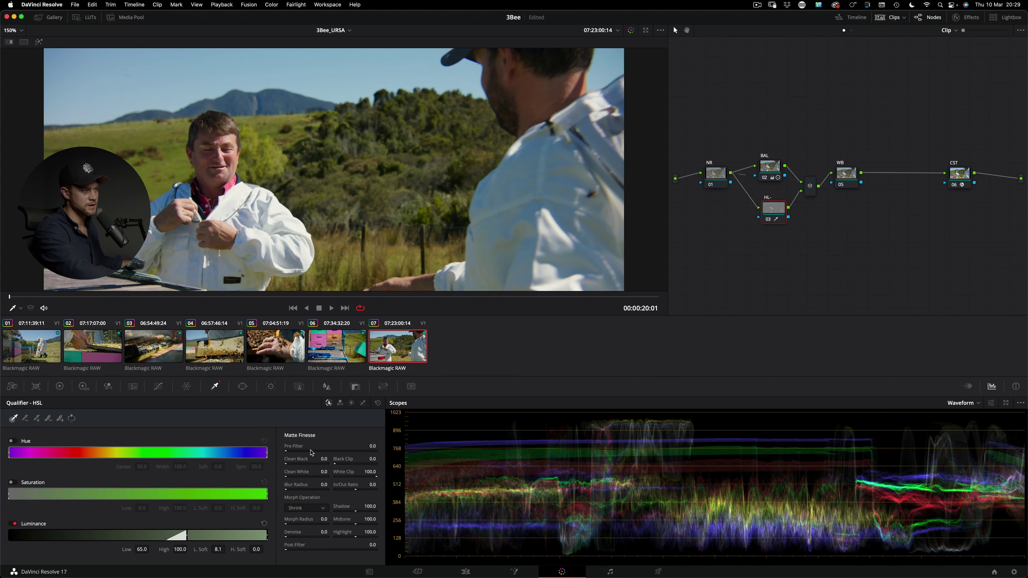
Set the Highlights of clip 07's HL- node to -52.77 to bring down the white suits
{"action": "left_click", "coordinate": [61, 387]}
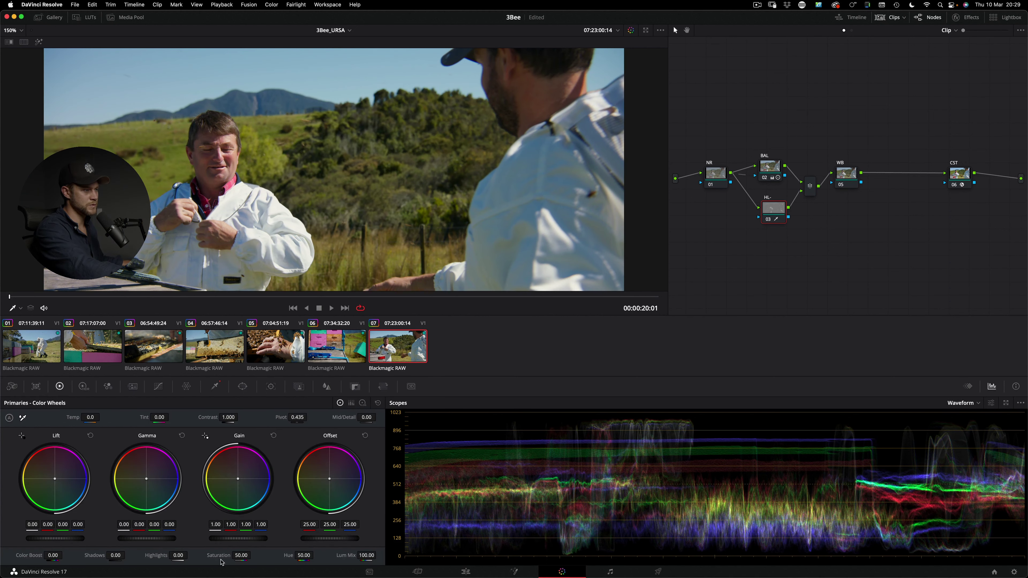
{"action": "left_click_drag", "start_coordinate": [172, 560], "coordinate": [145, 560]}
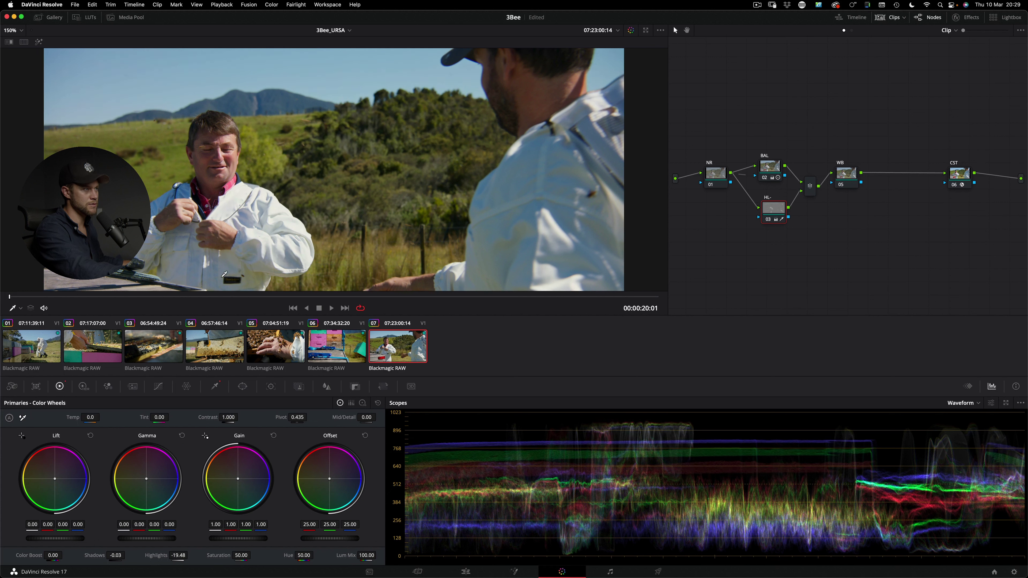
{"action": "left_click_drag", "start_coordinate": [236, 261], "coordinate": [229, 268]}
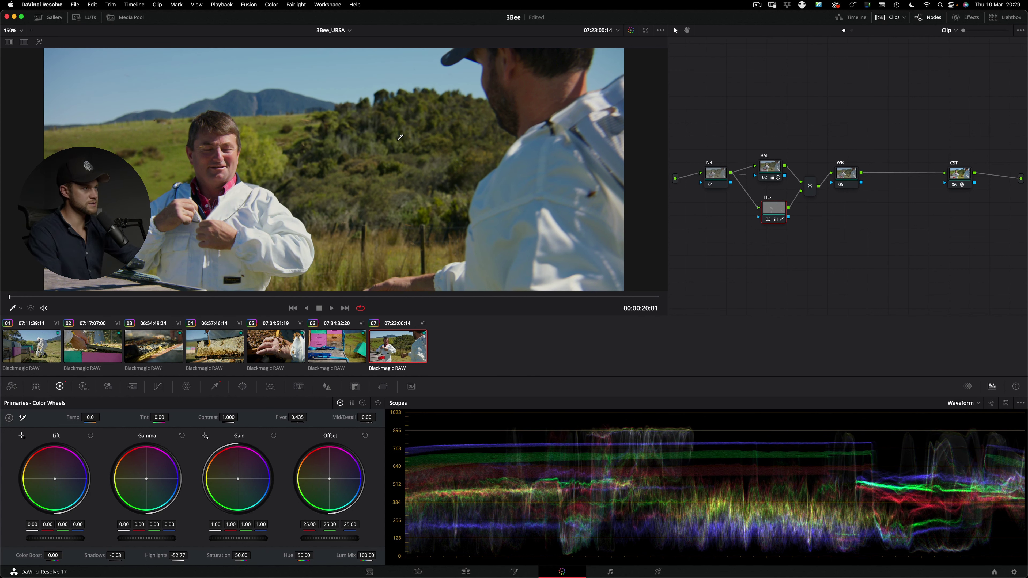
On clip 01, add an HL- node parallel to BAL and qualify it by luminance only, with low 64.9 and low softness 10.4
{"action": "key", "text": "Home"}
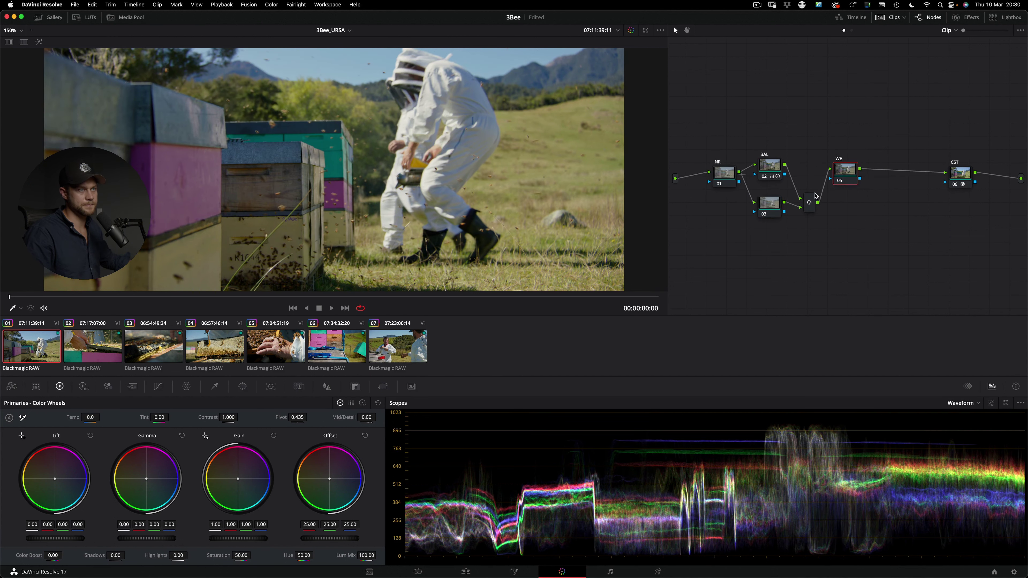
{"action": "left_click", "coordinate": [214, 386]}
{"action": "left_click_drag", "start_coordinate": [140, 551], "coordinate": [393, 548]}
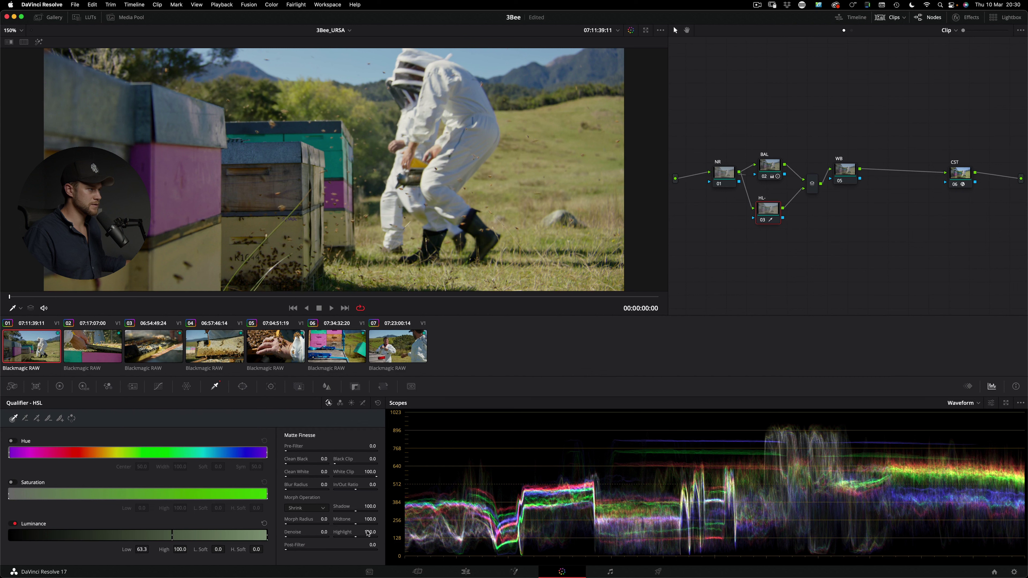
{"action": "key", "text": "shift+h"}
{"action": "left_click_drag", "start_coordinate": [143, 550], "coordinate": [251, 553]}
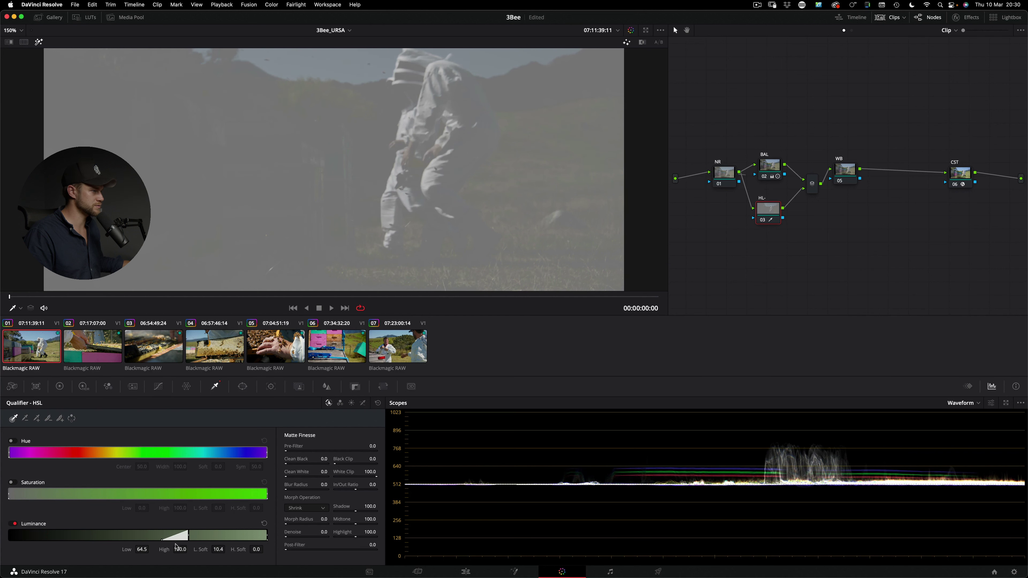
{"action": "left_click_drag", "start_coordinate": [187, 537], "coordinate": [190, 538]}
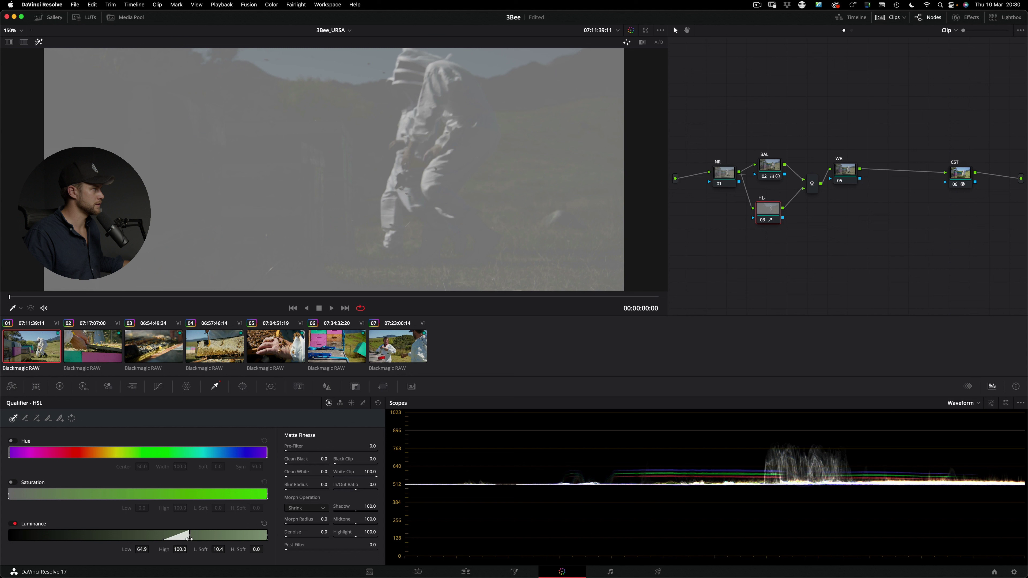
{"action": "key", "text": "shift+h"}
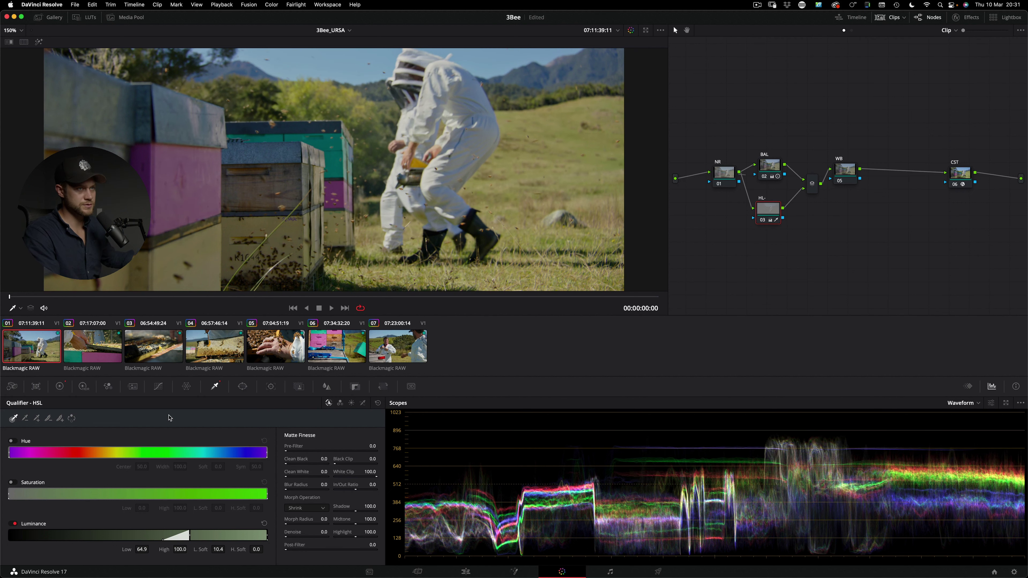
Reposition clip 01's HL- node and brighten the shot in its BAL node
{"action": "left_click_drag", "start_coordinate": [768, 203], "coordinate": [771, 205]}
{"action": "key", "text": "shift+semicolon"}
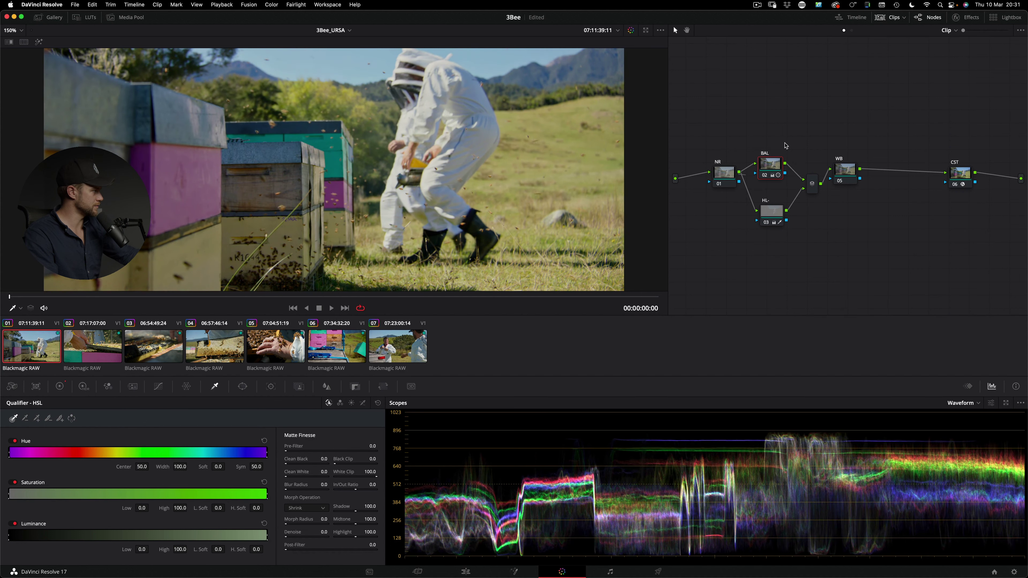
Step on through the remaining clips to check their balance, playing the footage from clip 06 into clip 07
{"action": "key", "text": "Down"}
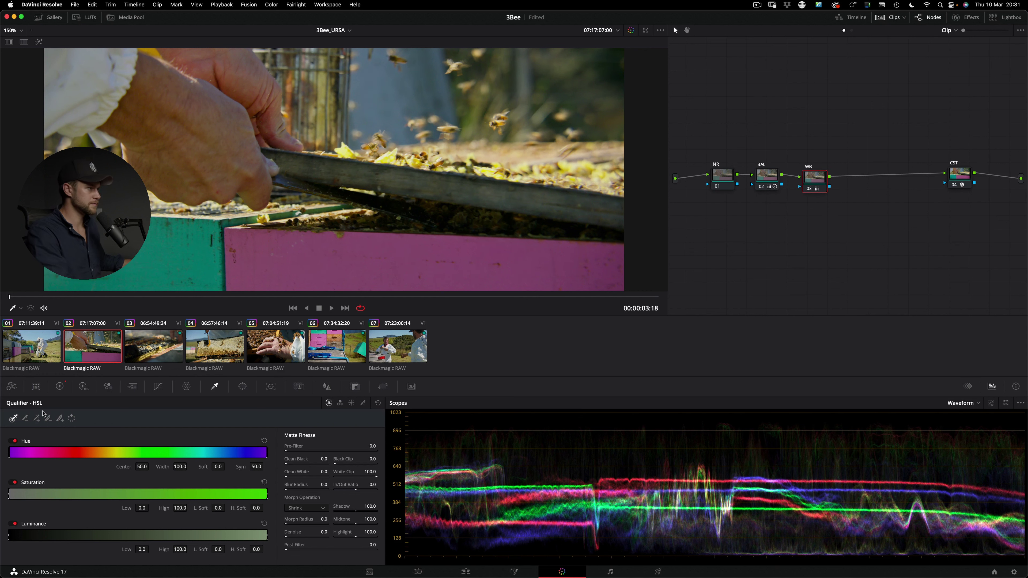
{"action": "left_click", "coordinate": [60, 386]}
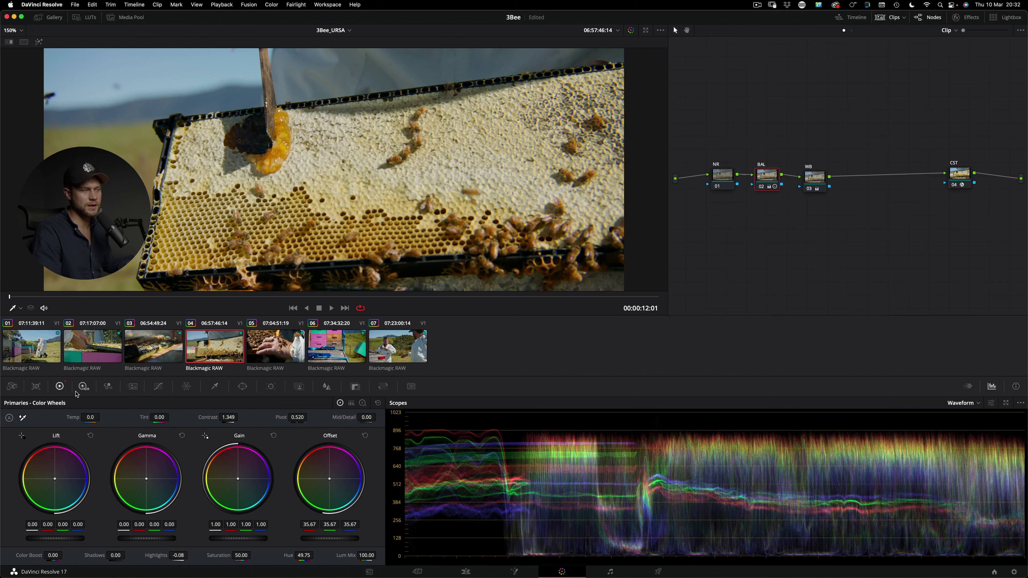
{"action": "key", "text": "space"}
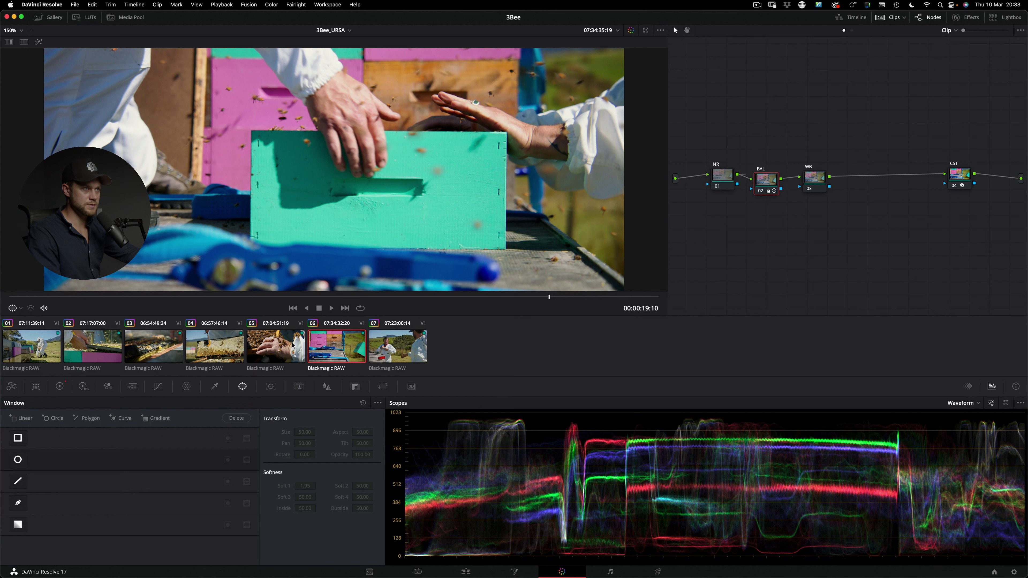
{"action": "key", "text": "space"}
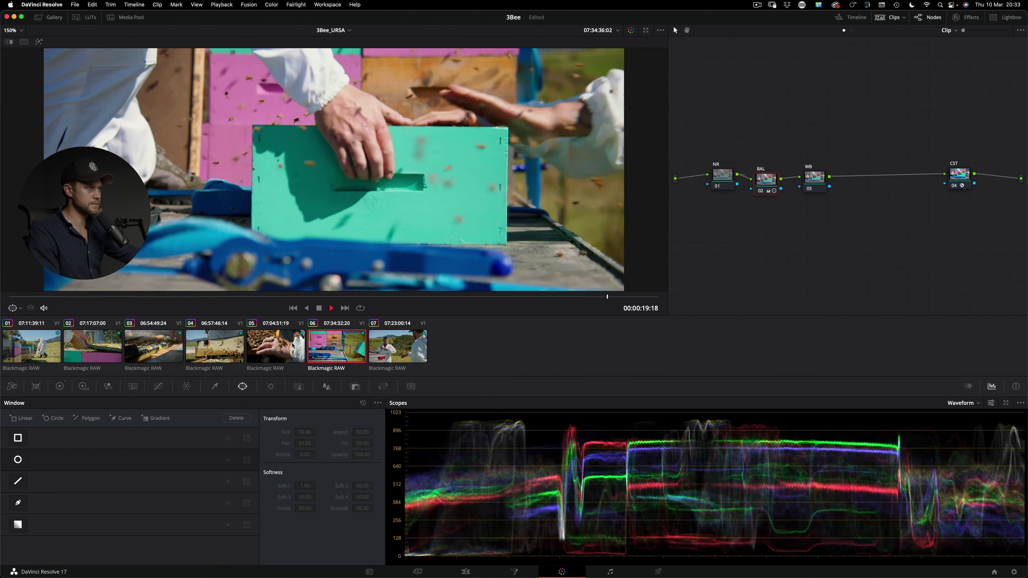
{"action": "key", "text": "space"}
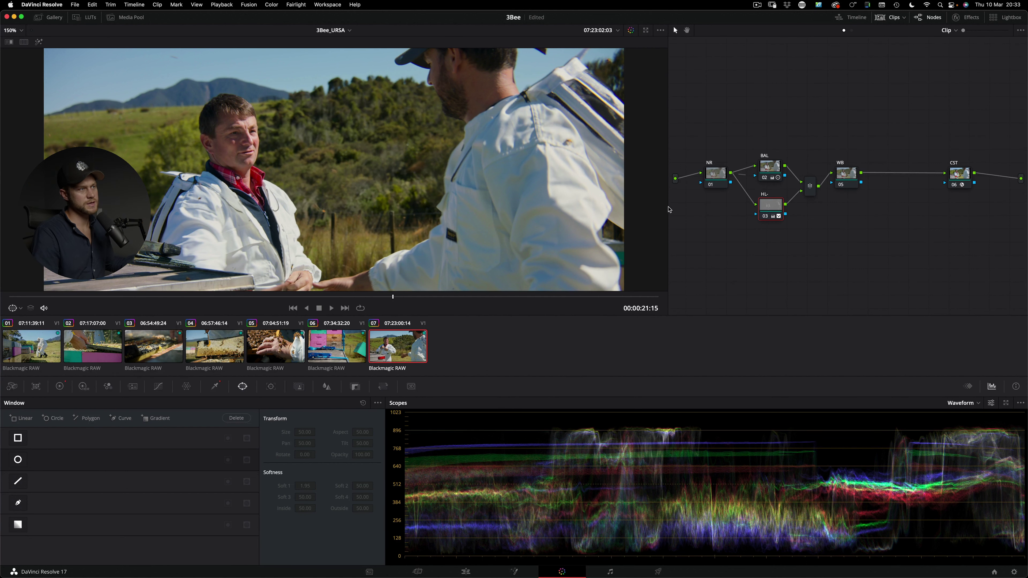
Return to clip 01 and play the graded sequence full screen from the start
{"action": "key", "text": "Home"}
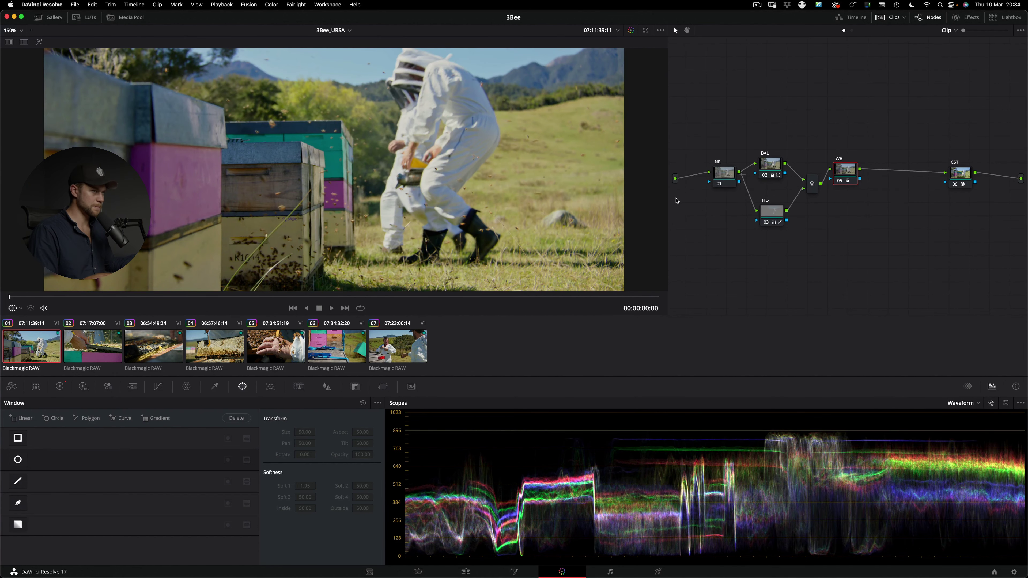
{"action": "key", "text": "super+f"}
{"action": "key", "text": "space"}
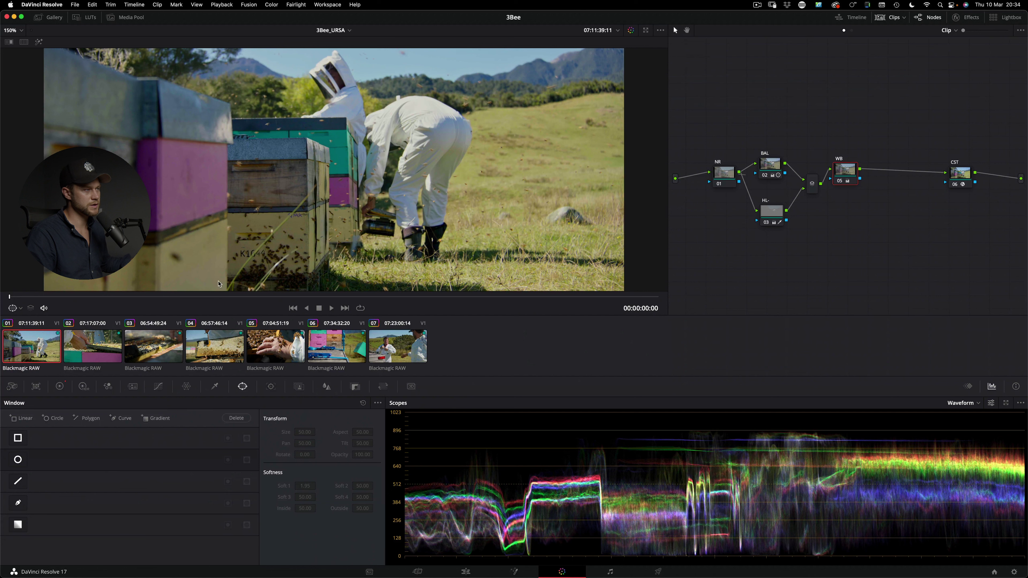
On clip 02, realign the WB node and shift its Offset color balance to 24.47, 25.01, 26.04
{"action": "key", "text": "Down"}
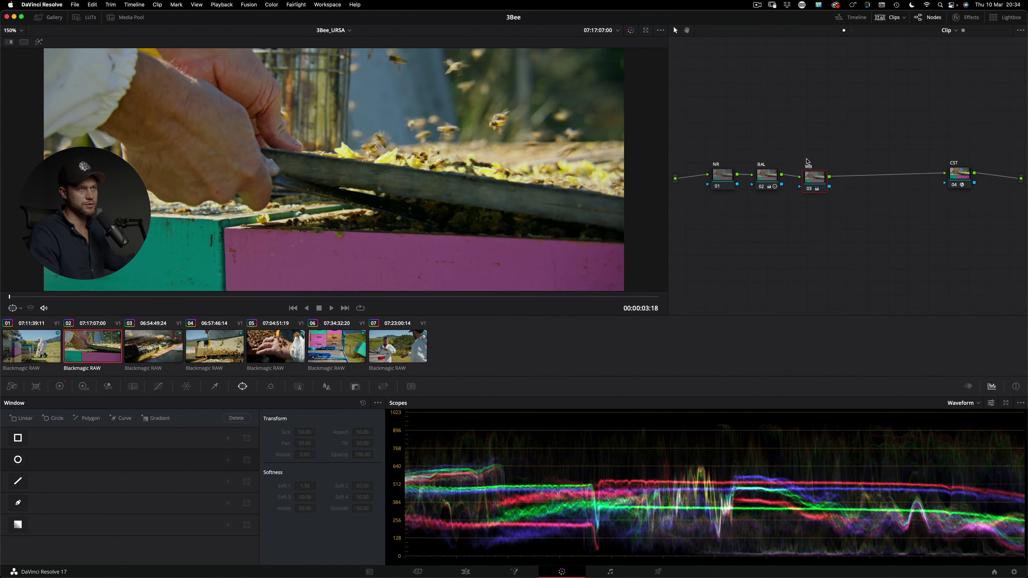
{"action": "left_click_drag", "start_coordinate": [815, 178], "coordinate": [816, 173]}
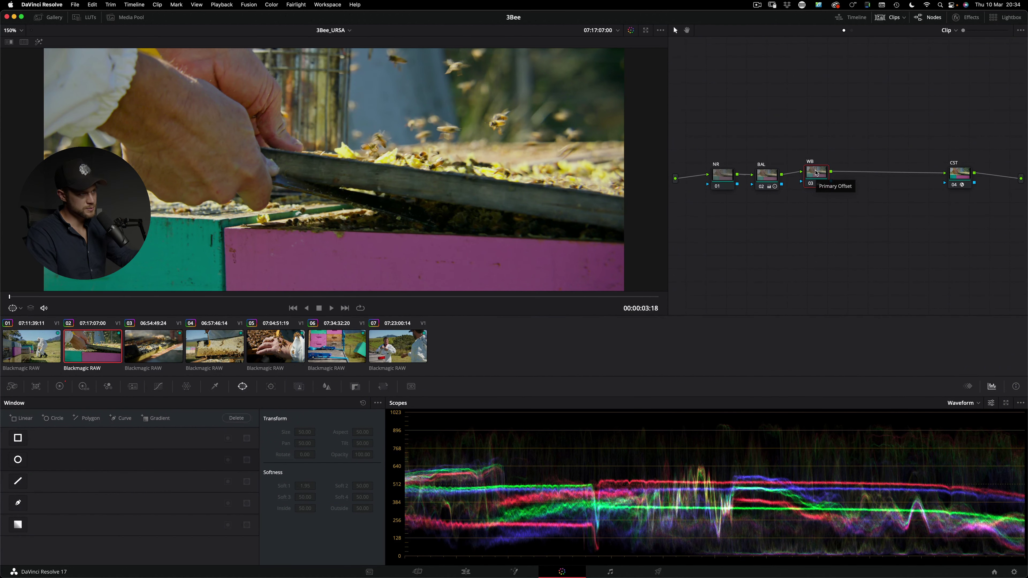
{"action": "left_click", "coordinate": [59, 386]}
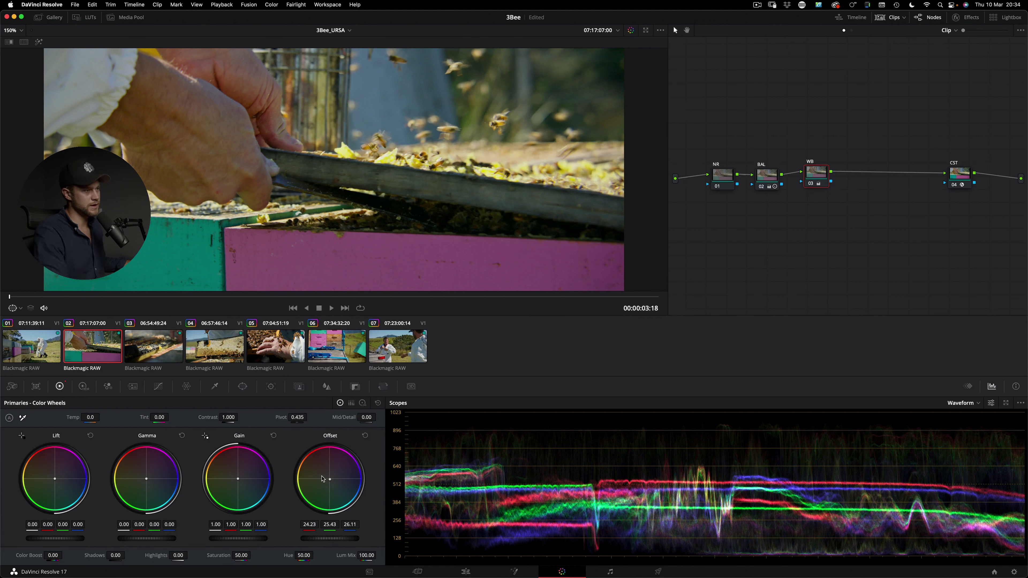
{"action": "left_click_drag", "start_coordinate": [321, 477], "coordinate": [318, 475]}
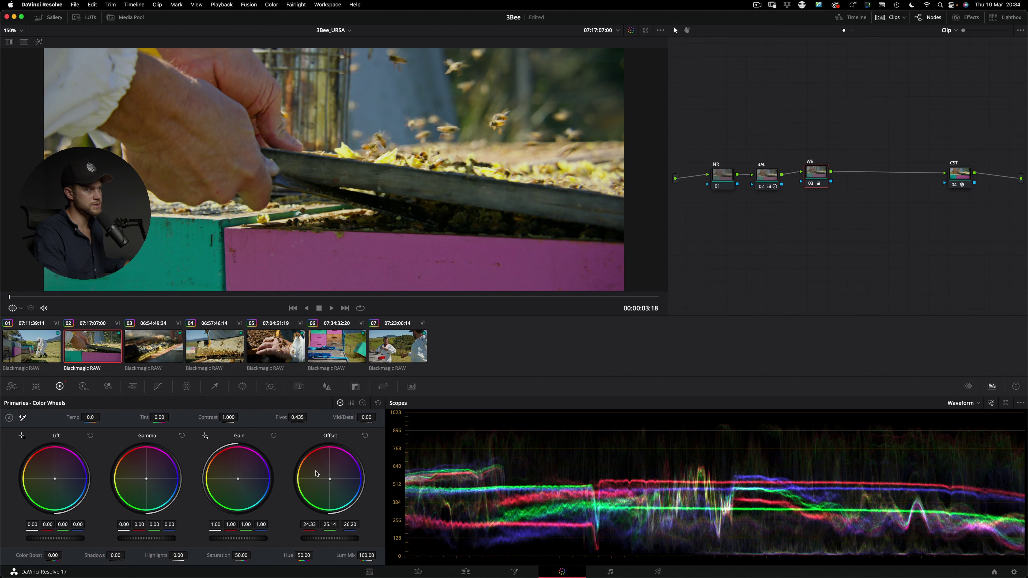
{"action": "left_click_drag", "start_coordinate": [318, 474], "coordinate": [318, 475]}
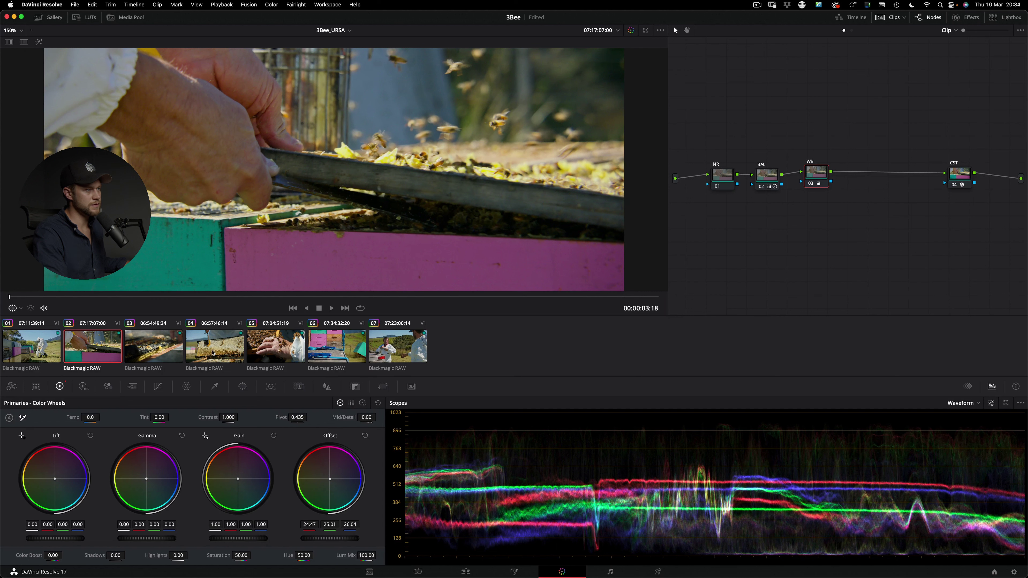
On clip 05, refine the WB node's Offset to 20.84, 22.50, 24.31, comparing the image with the node off and on
{"action": "left_click", "coordinate": [215, 369]}
{"action": "key", "text": "Down"}
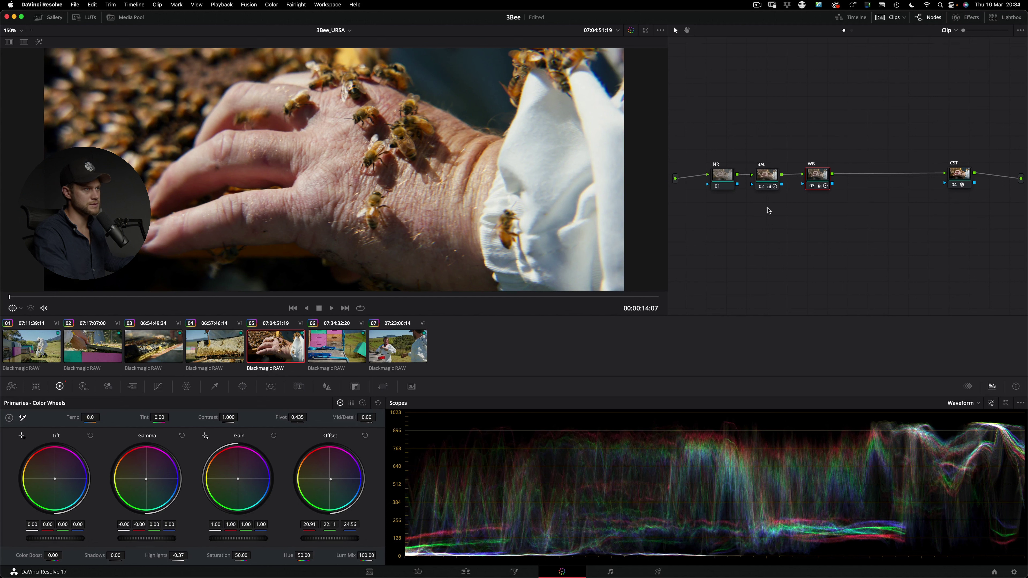
{"action": "key", "text": "super+d"}
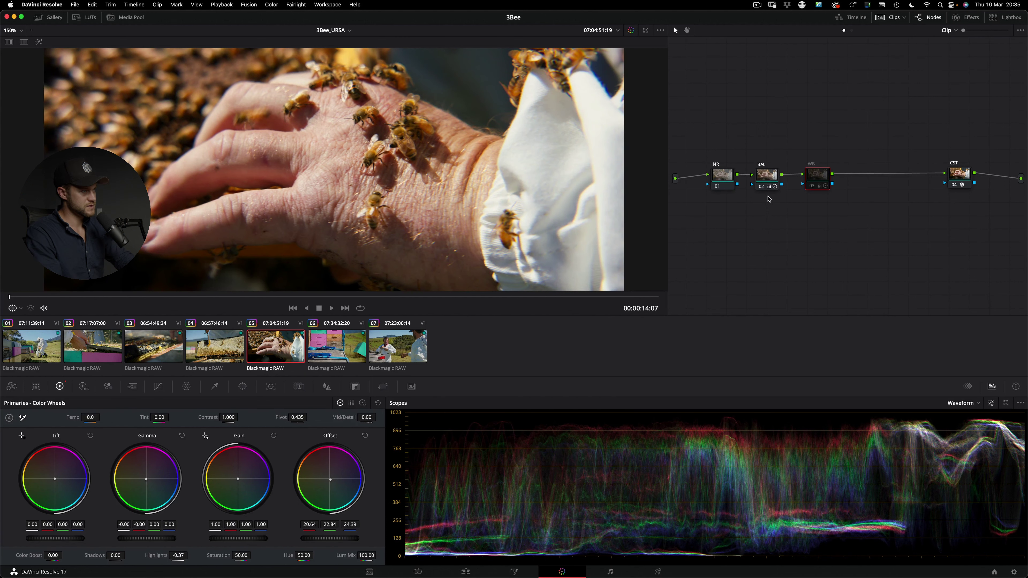
{"action": "key", "text": "super+d"}
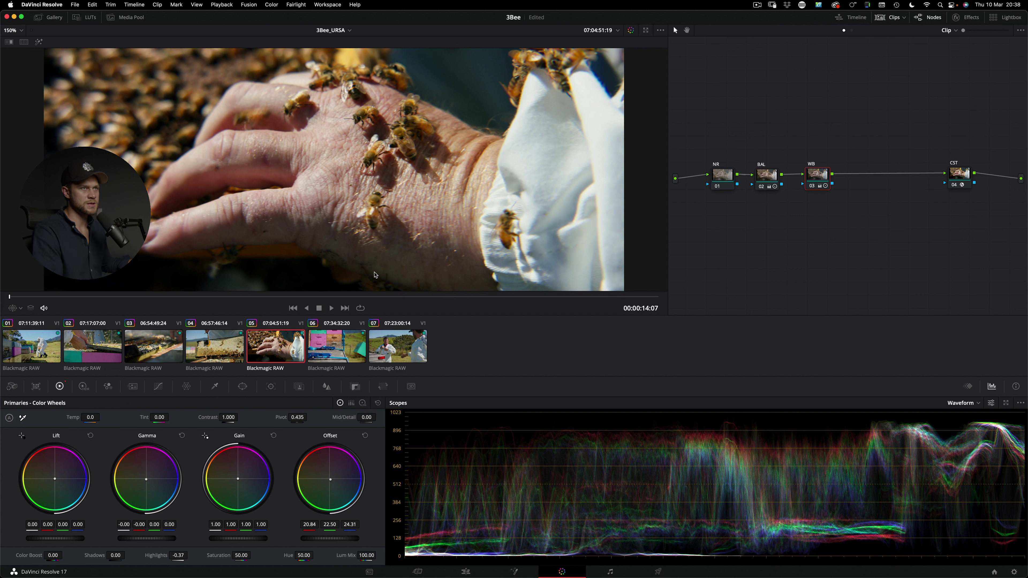
Switch to the timeline-level node graph, place its single node near the source input, and label it HUE vs
{"action": "left_click", "coordinate": [851, 30]}
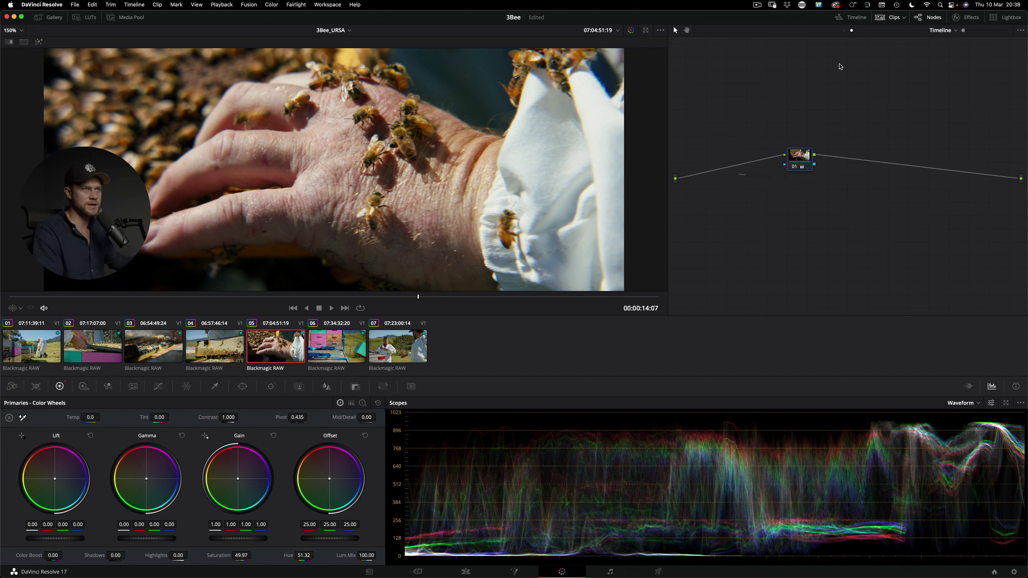
{"action": "left_click_drag", "start_coordinate": [802, 160], "coordinate": [738, 182]}
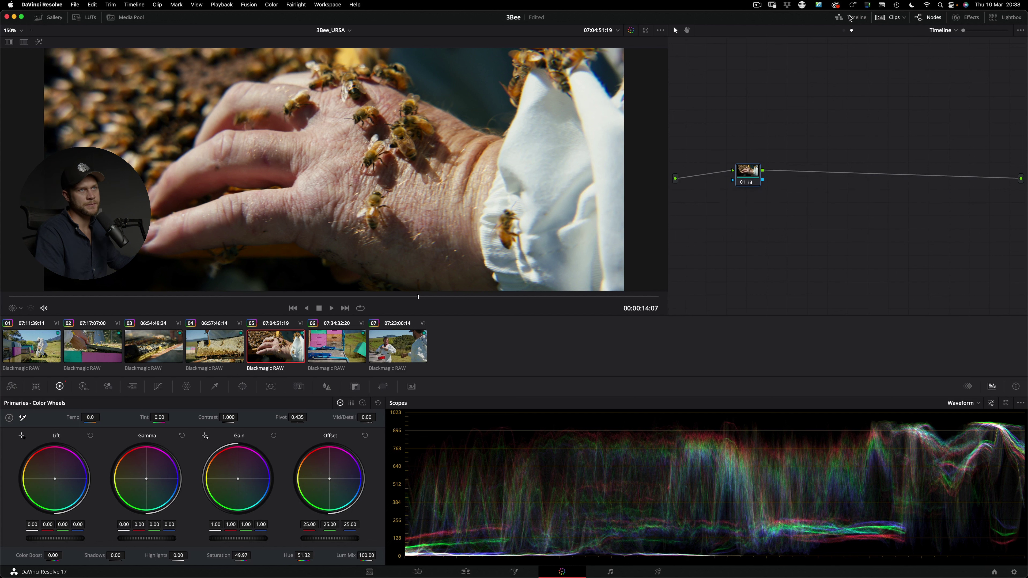
{"action": "left_click", "coordinate": [844, 30]}
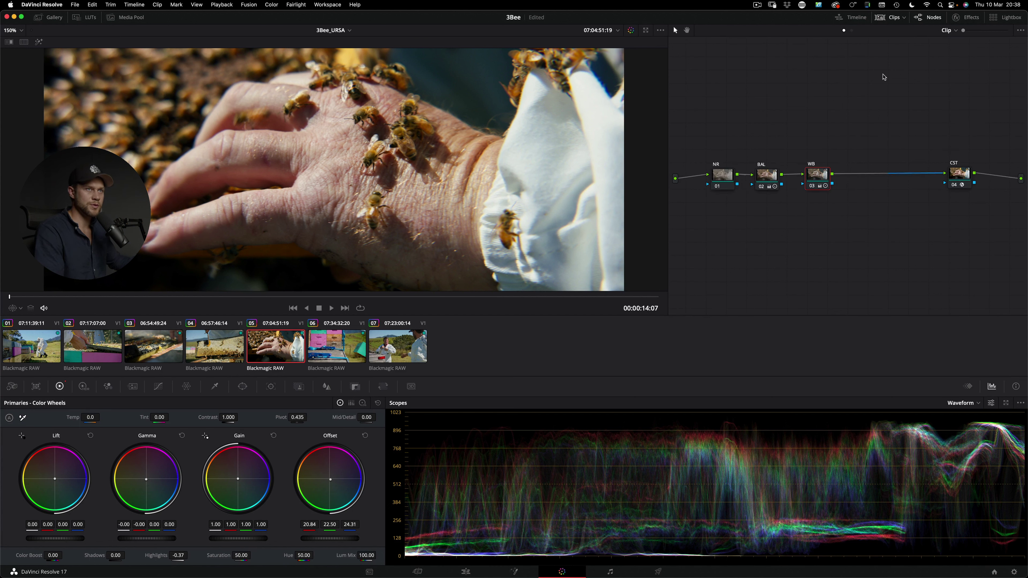
{"action": "left_click", "coordinate": [852, 30]}
{"action": "left_click_drag", "start_coordinate": [752, 166], "coordinate": [736, 169]}
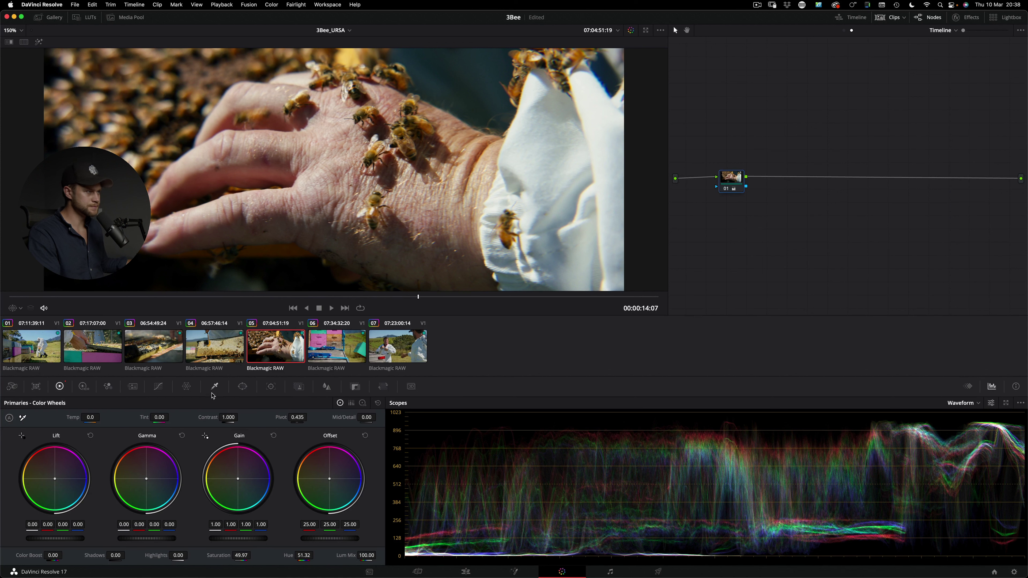
{"action": "key", "text": "Up"}
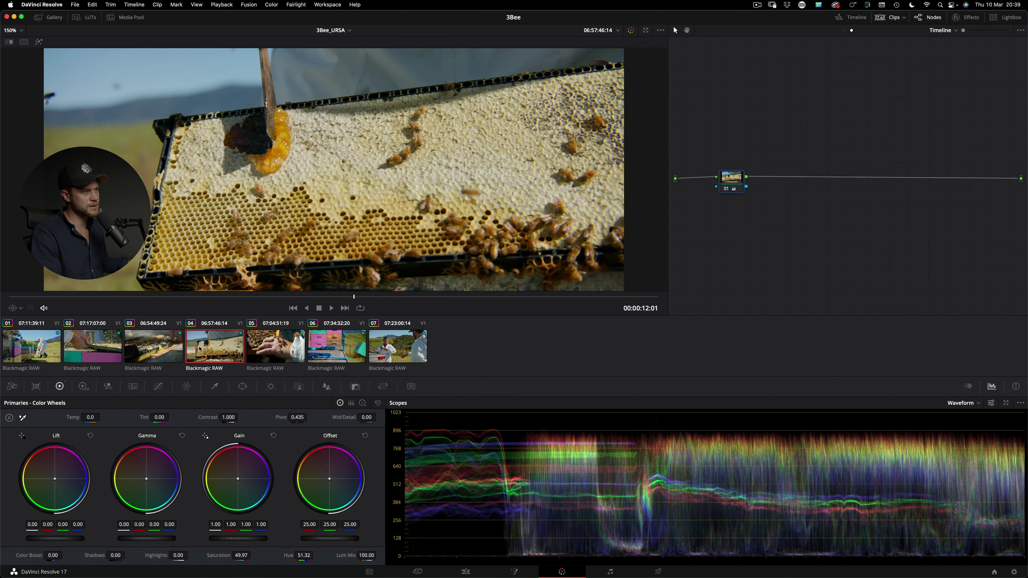
{"action": "left_click_drag", "start_coordinate": [733, 179], "coordinate": [740, 176]}
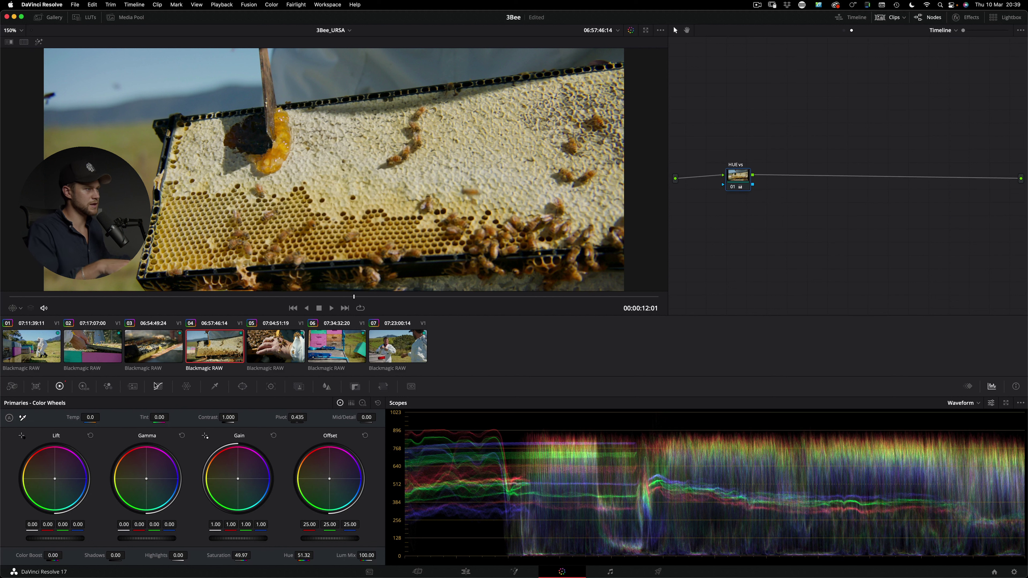
On clip 04, lower the HUE vs node's whole Hue Vs Lum curve to a Lum Gain of 0.82, comparing it off and on
{"action": "left_click", "coordinate": [187, 386]}
{"action": "left_click", "coordinate": [158, 386]}
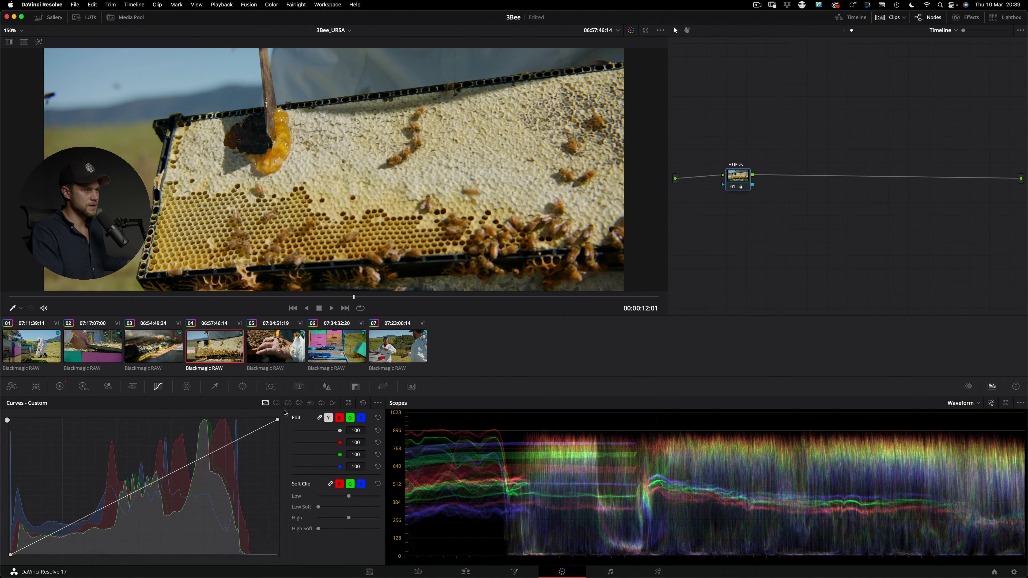
{"action": "left_click", "coordinate": [299, 403]}
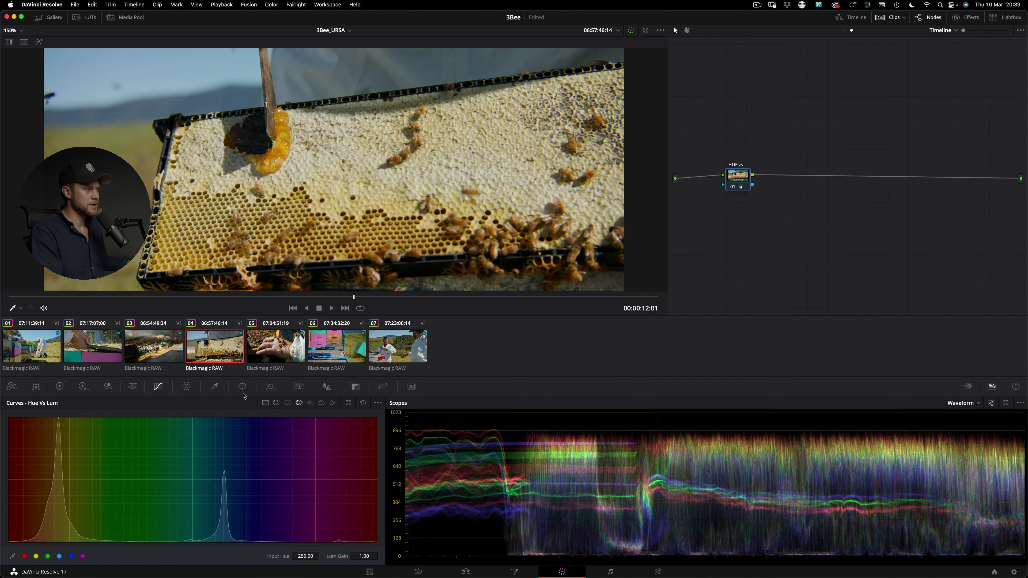
{"action": "left_click_drag", "start_coordinate": [157, 482], "coordinate": [159, 491]}
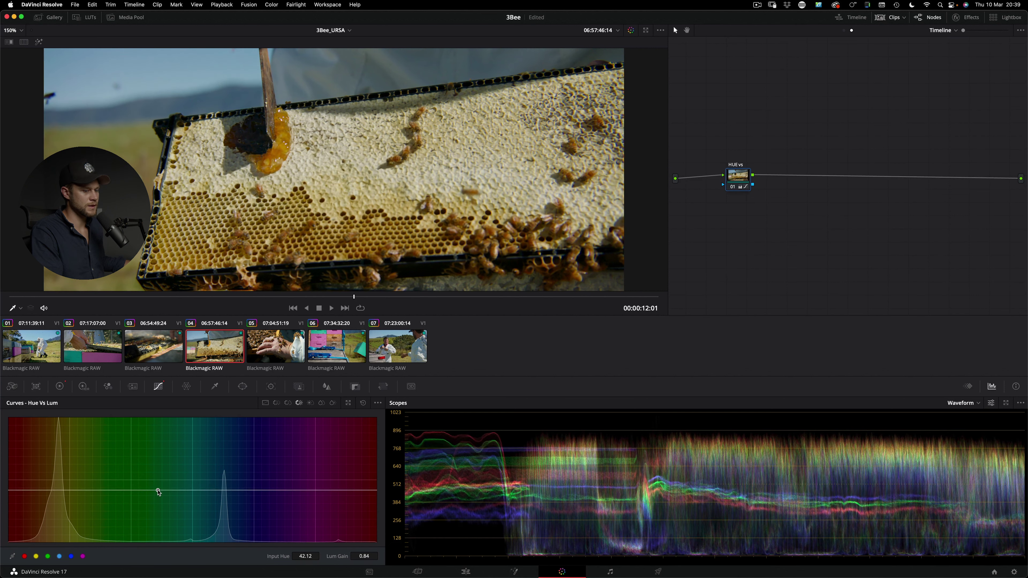
{"action": "key", "text": "super+d"}
{"action": "key", "text": "super+d"}
{"action": "key", "text": "super+d"}
{"action": "key", "text": "super+d"}
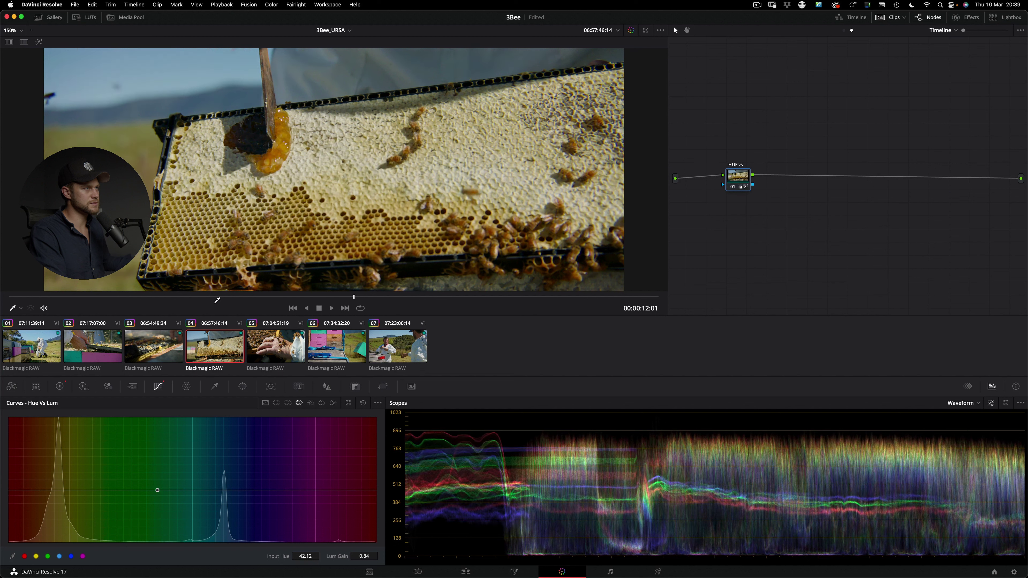
{"action": "left_click_drag", "start_coordinate": [157, 491], "coordinate": [159, 492]}
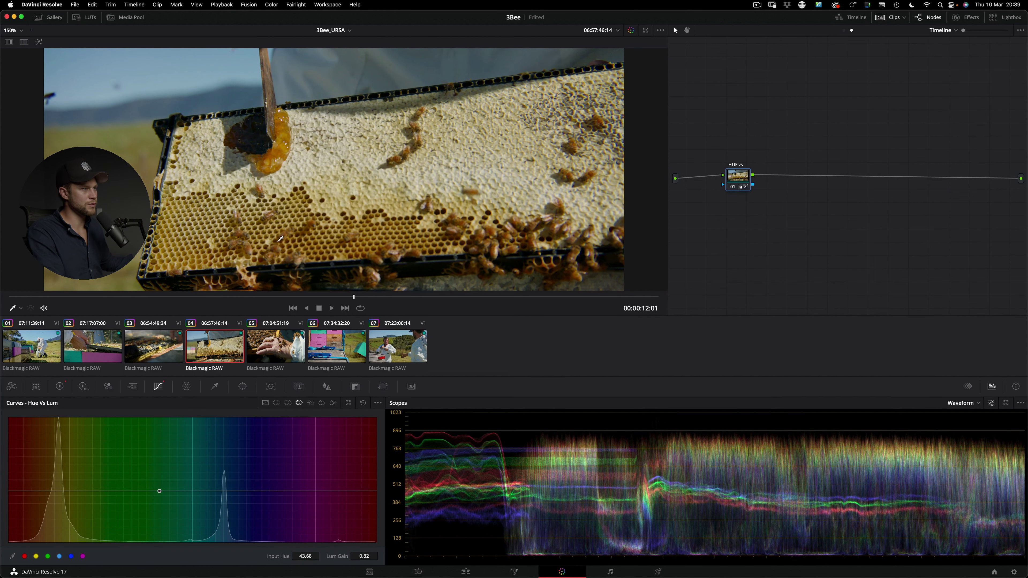
Using clip 06 as reference, add green Hue Vs Sat points, widen the outer anchors, and lower green saturation to 0.46 at input hue 17.83
{"action": "left_click", "coordinate": [322, 355]}
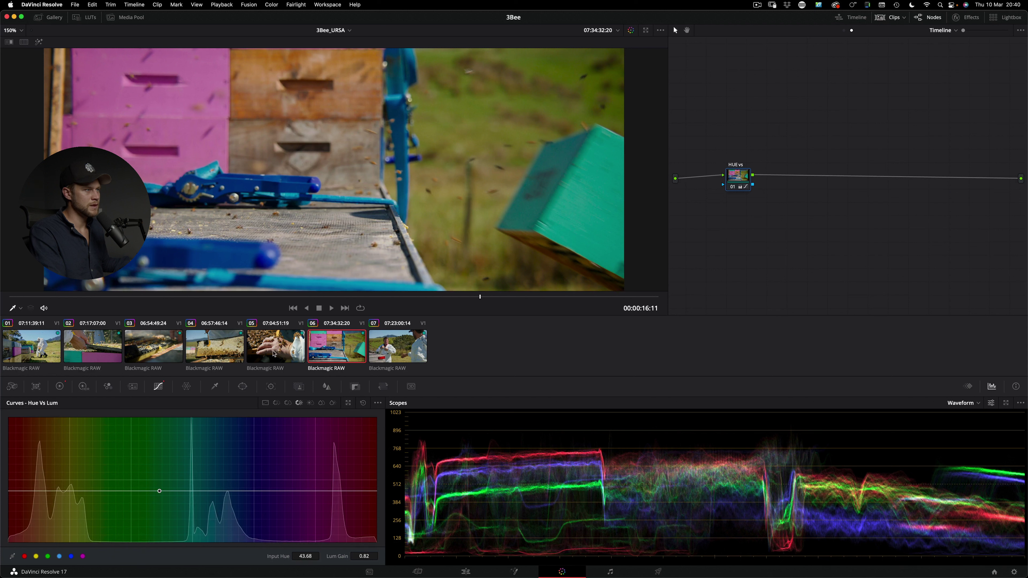
{"action": "left_click", "coordinate": [287, 403]}
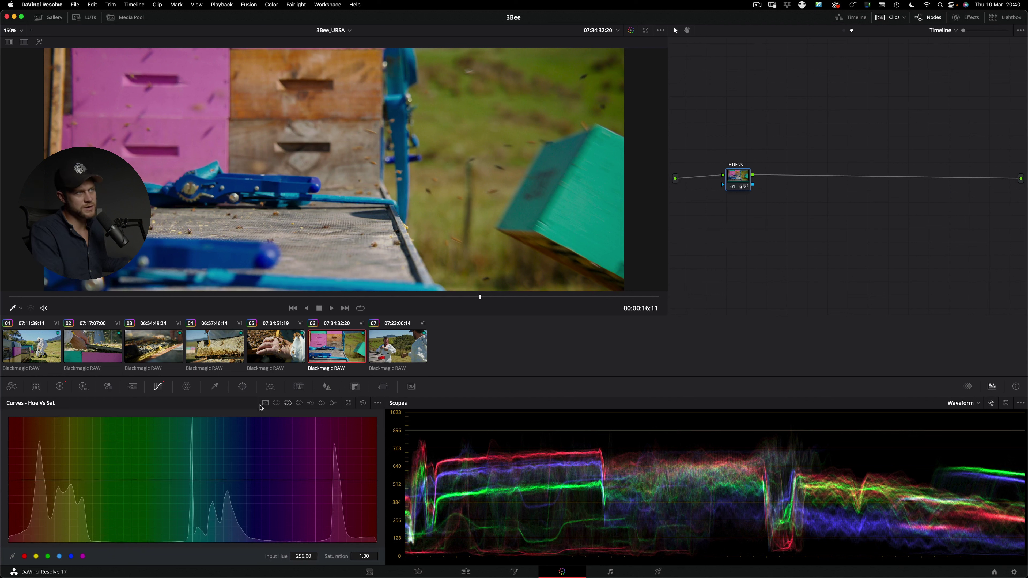
{"action": "left_click", "coordinate": [47, 556]}
{"action": "left_click_drag", "start_coordinate": [131, 480], "coordinate": [131, 503]}
{"action": "left_click_drag", "start_coordinate": [192, 480], "coordinate": [214, 481]}
{"action": "left_click_drag", "start_coordinate": [71, 481], "coordinate": [49, 481]}
{"action": "left_click", "coordinate": [130, 504]}
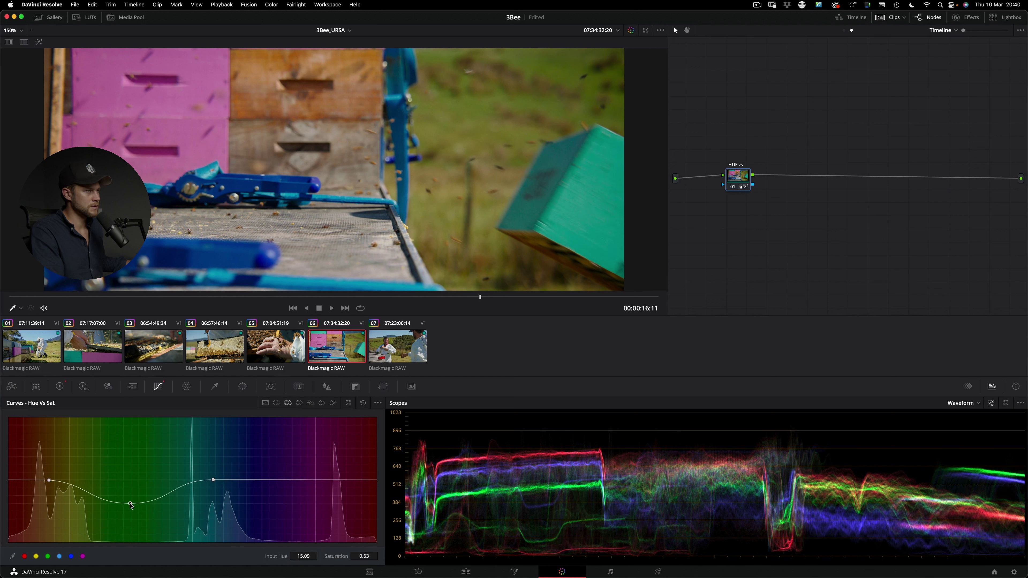
{"action": "left_click_drag", "start_coordinate": [130, 504], "coordinate": [133, 514]}
On clip 02, raise cyan and magenta luminance in Hue Vs Lum, with magenta at about 0.96 Lum Gain between two anchor points
{"action": "key", "text": "Up"}
{"action": "key", "text": "Up"}
{"action": "key", "text": "Up"}
{"action": "key", "text": "Up"}
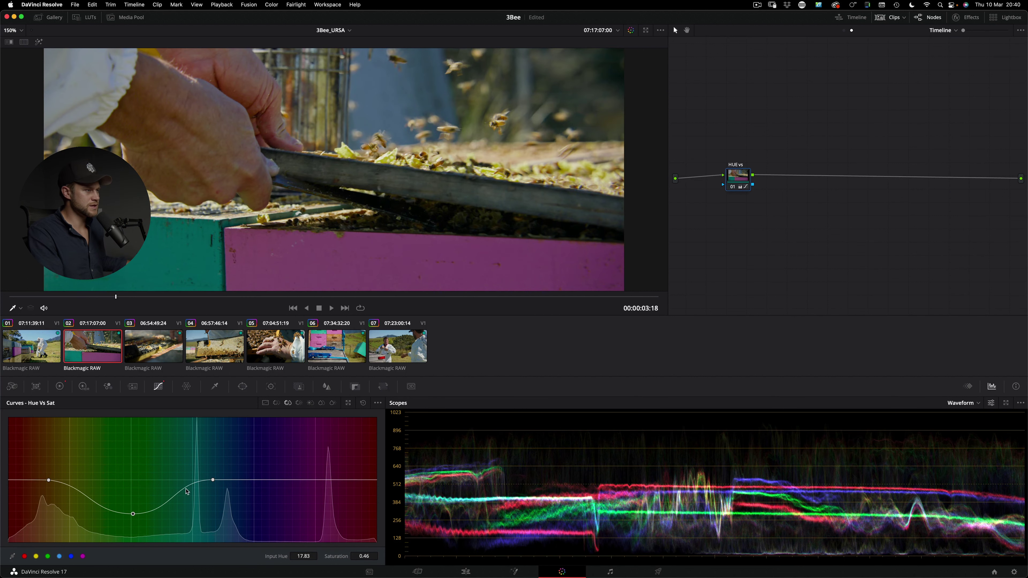
{"action": "left_click", "coordinate": [299, 404]}
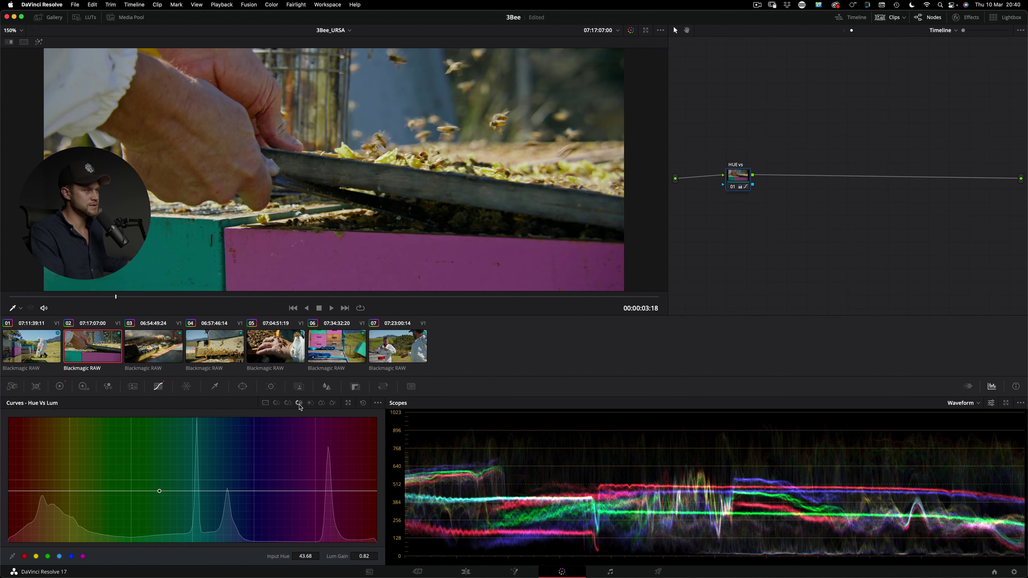
{"action": "left_click", "coordinate": [59, 556]}
{"action": "mouse_move", "coordinate": [194, 492]}
{"action": "left_mouse_down"}
{"action": "mouse_move", "coordinate": [194, 471]}
{"action": "mouse_move", "coordinate": [197, 480]}
{"action": "left_mouse_up"}
{"action": "mouse_move", "coordinate": [328, 492]}
{"action": "left_mouse_down"}
{"action": "mouse_move", "coordinate": [329, 481]}
{"action": "mouse_move", "coordinate": [355, 491]}
{"action": "mouse_move", "coordinate": [302, 491]}
{"action": "mouse_move", "coordinate": [330, 486]}
{"action": "left_mouse_up"}
{"action": "left_click", "coordinate": [356, 492]}
{"action": "left_click", "coordinate": [308, 492]}
Compare clip 01 with the HUE vs node off and on
{"action": "key", "text": "Up"}
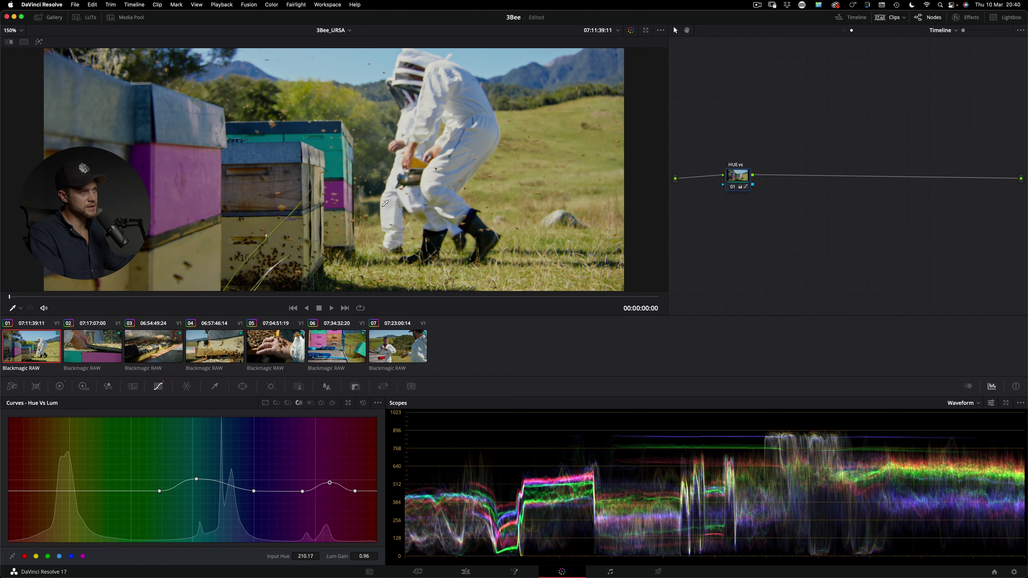
{"action": "key", "text": "ctrl+d"}
{"action": "key", "text": "ctrl+d"}
{"action": "key", "text": "ctrl+d"}
{"action": "key", "text": "ctrl+d"}
{"action": "key", "text": "ctrl+d"}
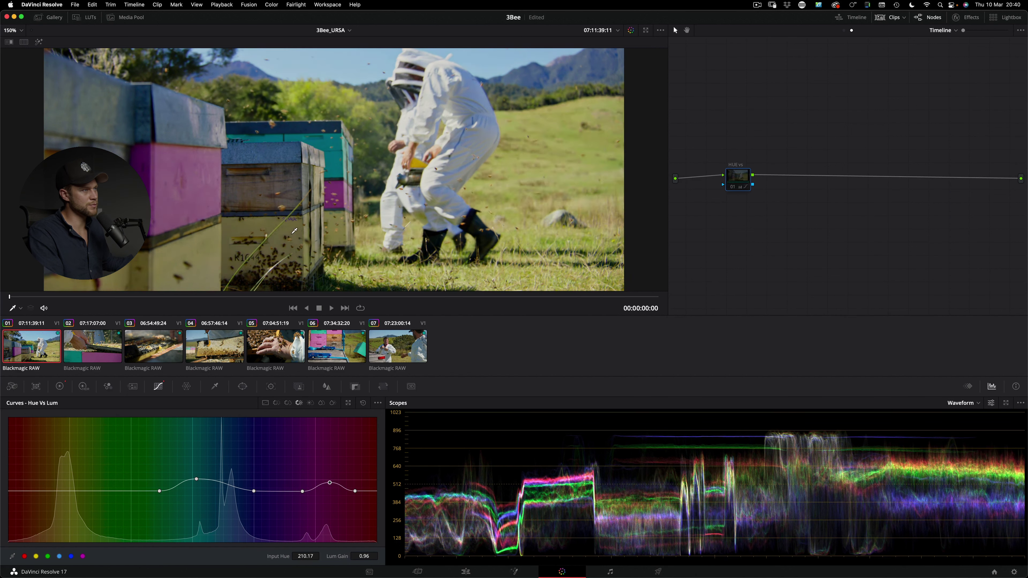
{"action": "key", "text": "ctrl+d"}
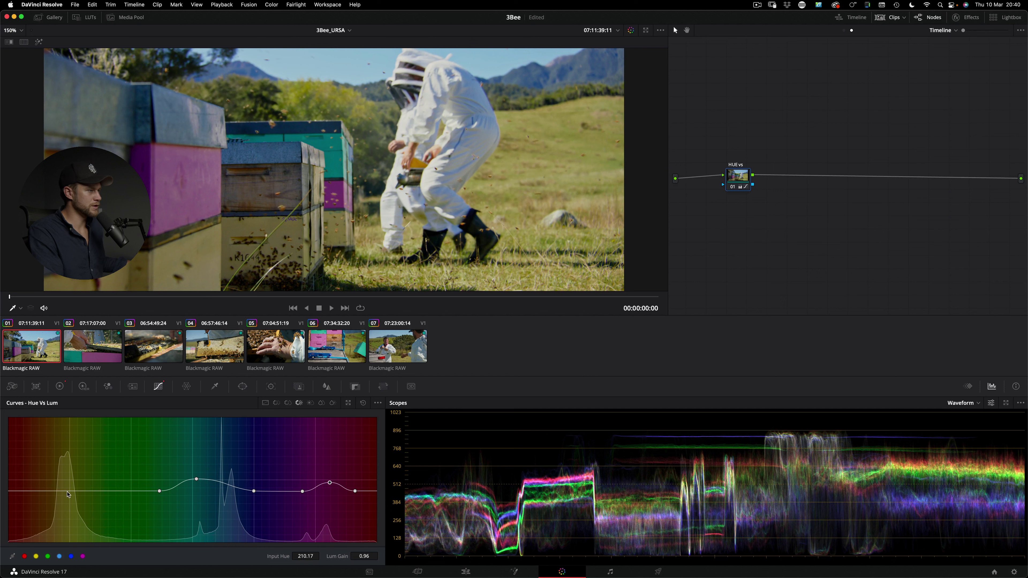
Slightly raise yellow in Hue Vs Lum and widen the anchors around yellow, cyan and magenta, leaving magenta at hue 211.34 with 0.96 gain
{"action": "left_click", "coordinate": [102, 490]}
{"action": "left_click", "coordinate": [38, 491]}
{"action": "left_click", "coordinate": [66, 492]}
{"action": "left_click_drag", "start_coordinate": [66, 491], "coordinate": [20, 492]}
{"action": "left_click_drag", "start_coordinate": [102, 491], "coordinate": [144, 491]}
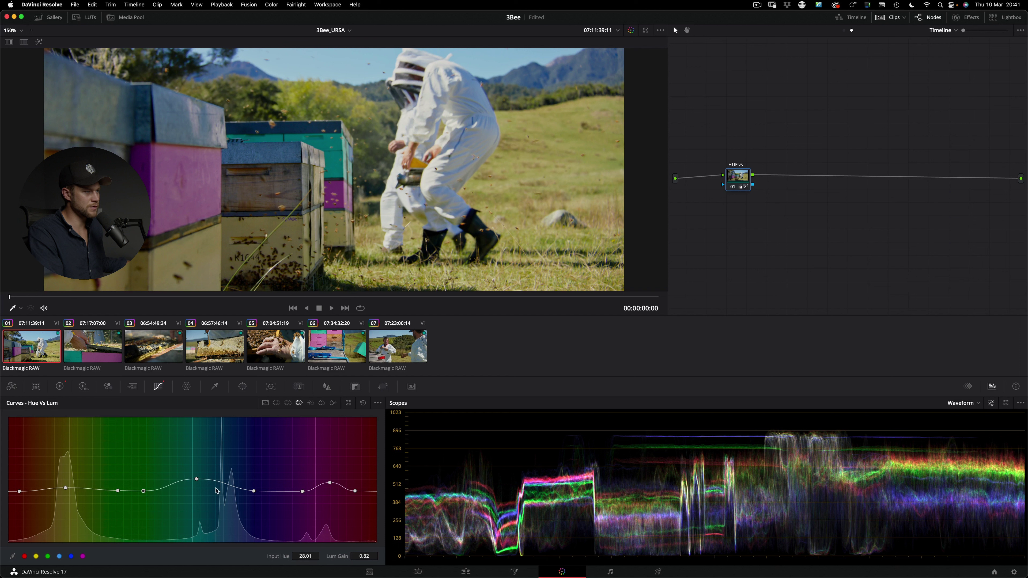
{"action": "left_click_drag", "start_coordinate": [254, 492], "coordinate": [282, 491]}
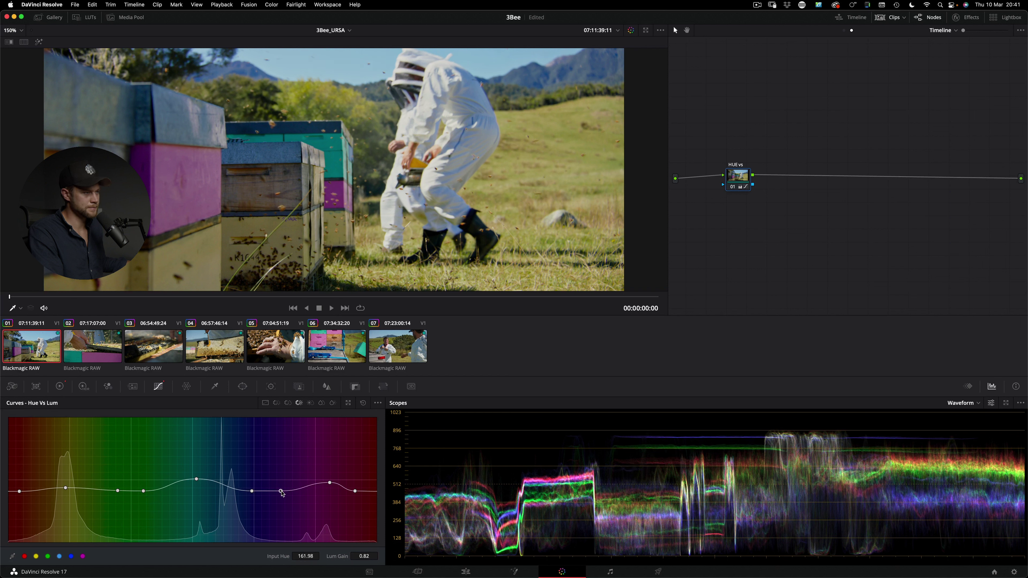
{"action": "left_click_drag", "start_coordinate": [355, 491], "coordinate": [331, 482]}
{"action": "left_click", "coordinate": [330, 482]}
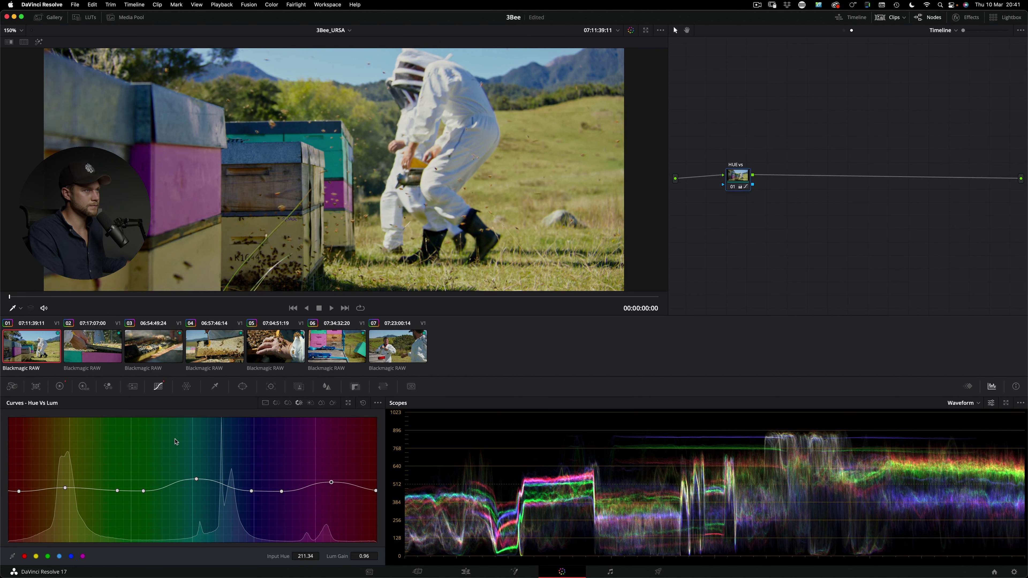
On clip 01, add Hue Vs Hue points around cyan and rotate the sky blue by 10.93 at input hue 114.98, between widened anchors
{"action": "left_click", "coordinate": [153, 346]}
{"action": "left_click", "coordinate": [276, 403]}
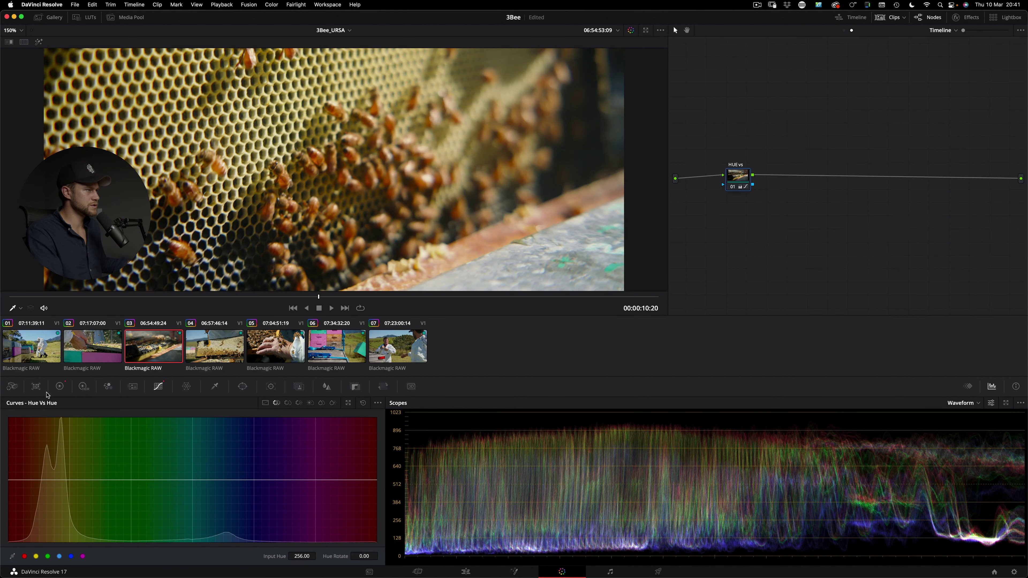
{"action": "left_click", "coordinate": [32, 345]}
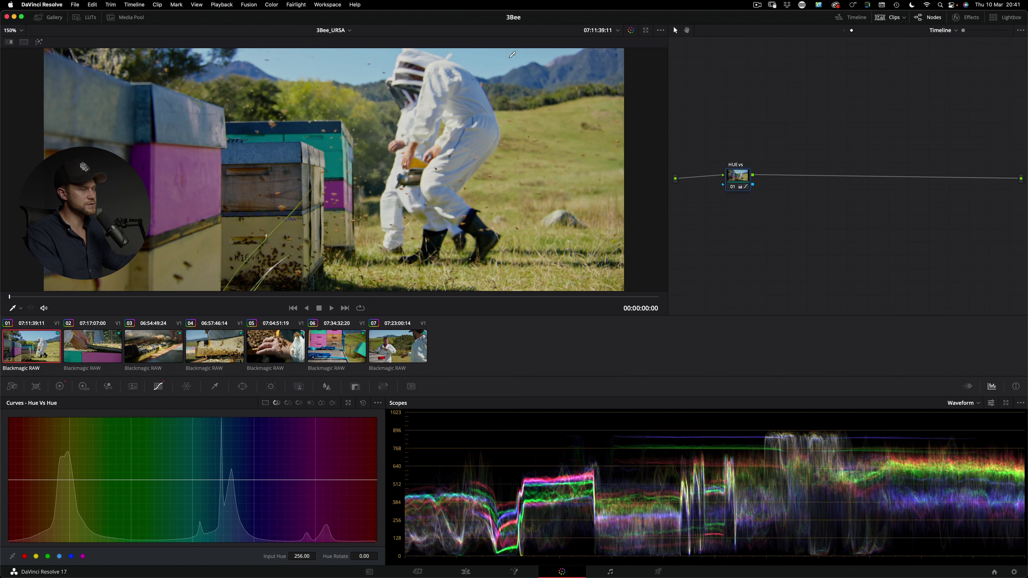
{"action": "left_click", "coordinate": [59, 556]}
{"action": "left_click_drag", "start_coordinate": [260, 482], "coordinate": [305, 481]}
{"action": "left_click_drag", "start_coordinate": [194, 485], "coordinate": [232, 477]}
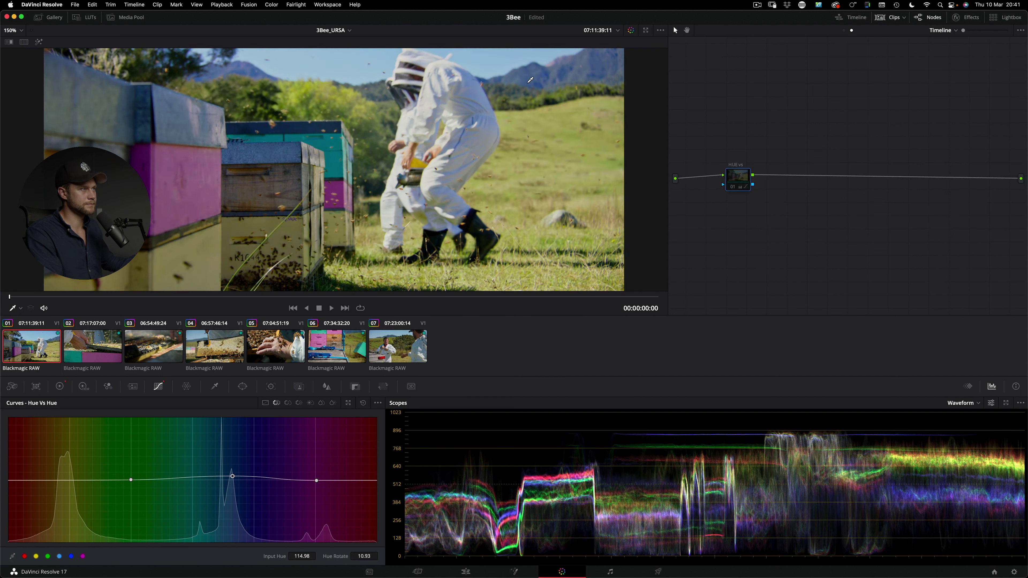
Add a layer node to the timeline graph, arrange it below the HUE vs node, and open its primary color wheels
{"action": "left_click_drag", "start_coordinate": [739, 181], "coordinate": [755, 183]}
{"action": "key", "text": "alt+l"}
{"action": "left_click_drag", "start_coordinate": [796, 192], "coordinate": [757, 159]}
{"action": "left_click_drag", "start_coordinate": [752, 211], "coordinate": [755, 206]}
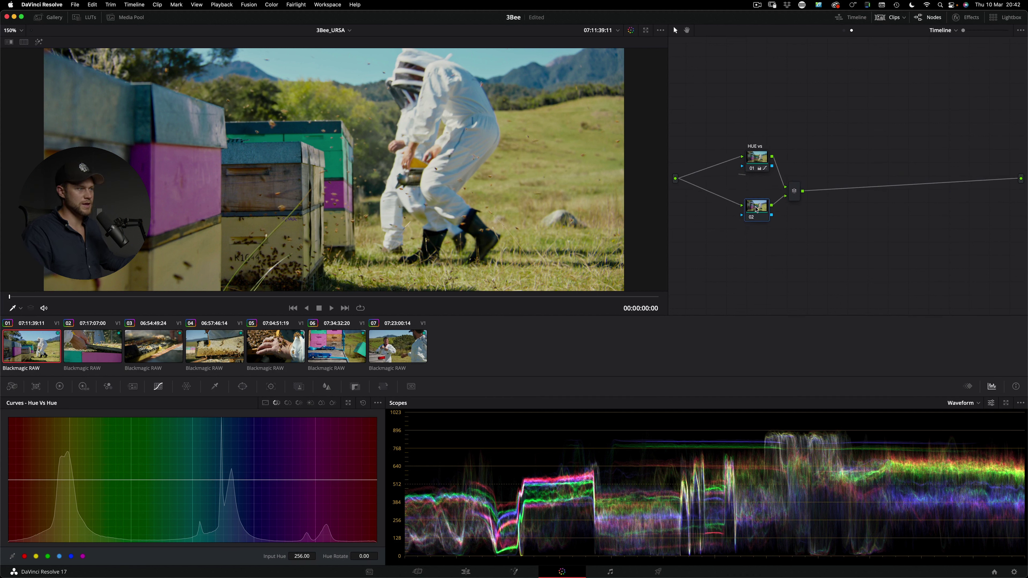
{"action": "left_click", "coordinate": [59, 387]}
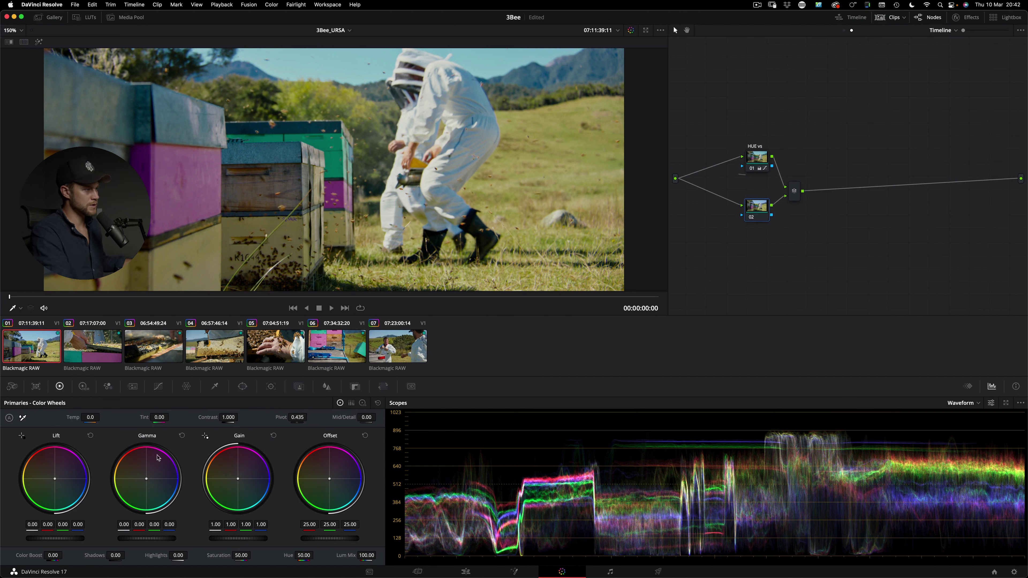
On the lower layer node, set gain to red 1.08, green 0.98, blue 0.86, cool the lift and gamma slightly, and compare it off and on
{"action": "mouse_move", "coordinate": [755, 209]}
{"action": "left_mouse_down"}
{"action": "mouse_move", "coordinate": [799, 180]}
{"action": "mouse_move", "coordinate": [758, 210]}
{"action": "left_mouse_up"}
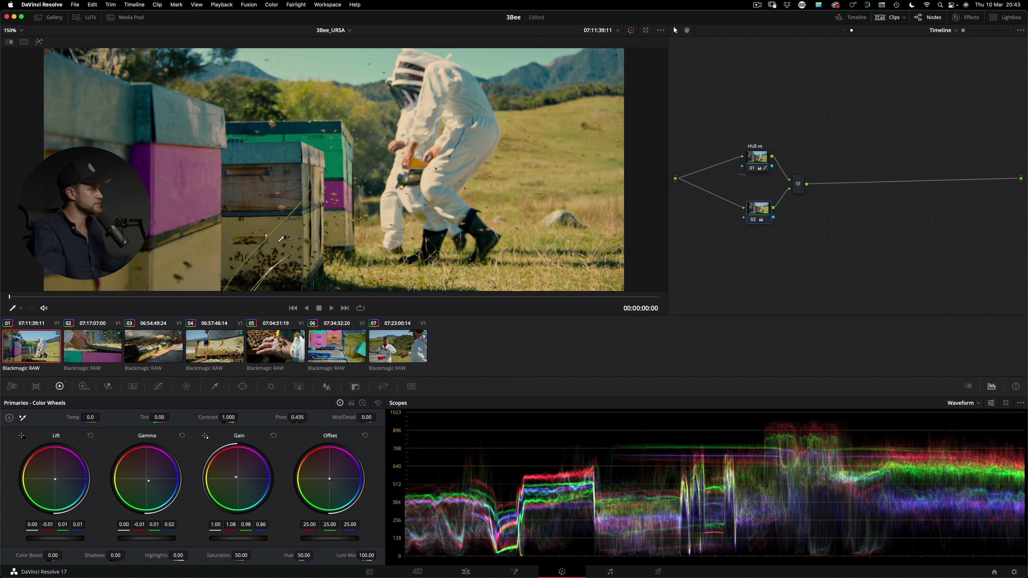
{"action": "key", "text": "super+d"}
{"action": "key", "text": "super+d"}
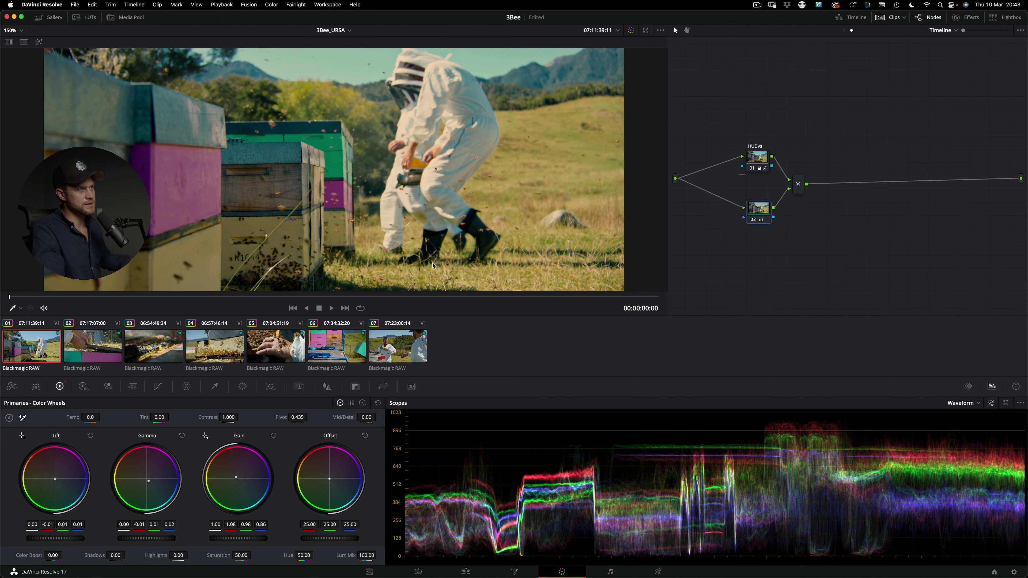
{"action": "key", "text": "super+d"}
{"action": "key", "text": "super+d"}
Review clip 03's honeycomb shot and compare the image with all timeline nodes off and on
{"action": "left_click", "coordinate": [92, 346]}
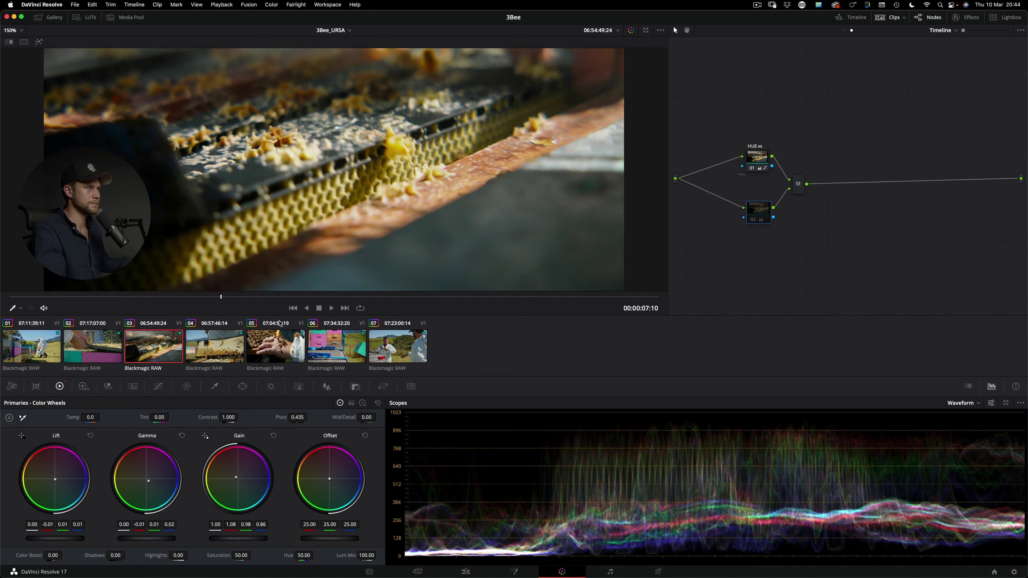
{"action": "key", "text": "space"}
{"action": "left_click_drag", "start_coordinate": [233, 296], "coordinate": [227, 296]}
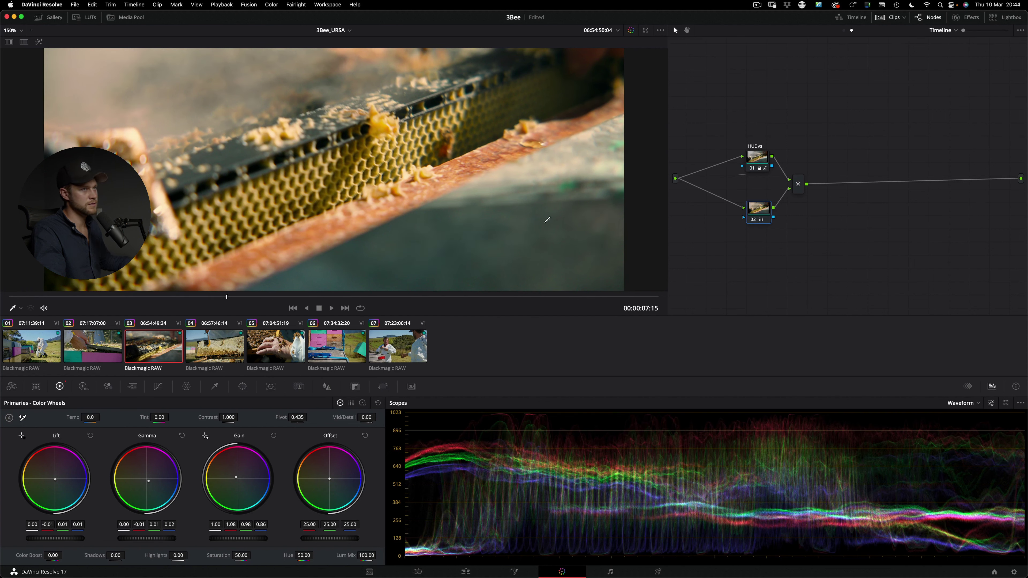
{"action": "left_click_drag", "start_coordinate": [828, 111], "coordinate": [732, 243]}
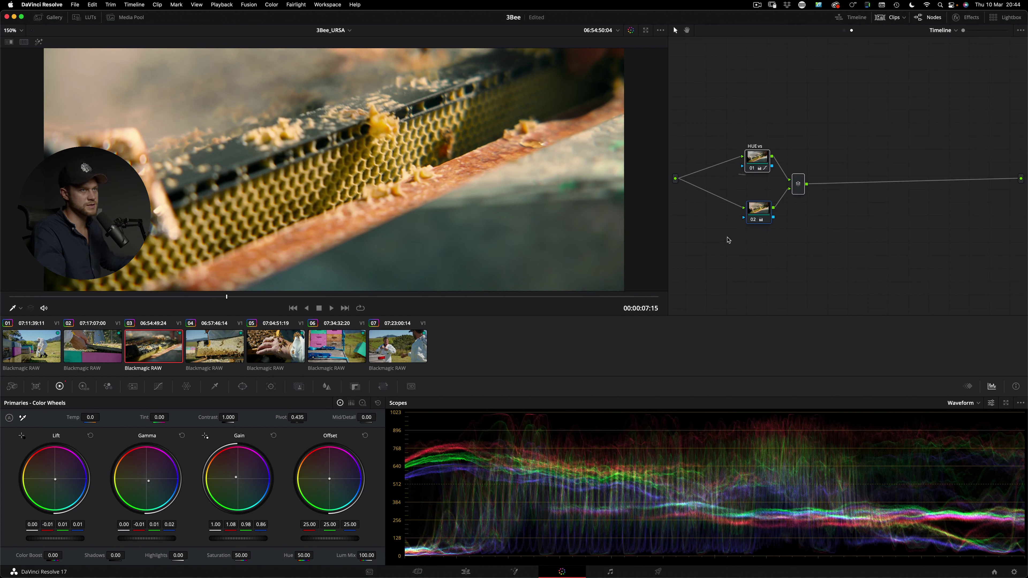
{"action": "key", "text": "super+d"}
{"action": "key", "text": "super+d"}
{"action": "key", "text": "super+d"}
{"action": "key", "text": "super+d"}
{"action": "key", "text": "super+d"}
{"action": "key", "text": "super+d"}
{"action": "key", "text": "super+d"}
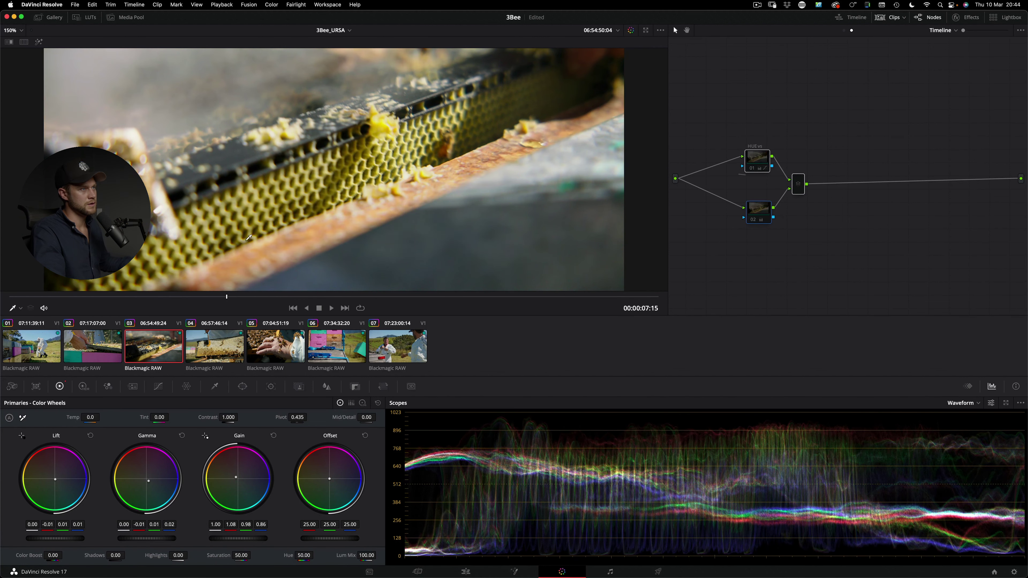
{"action": "key", "text": "super+d"}
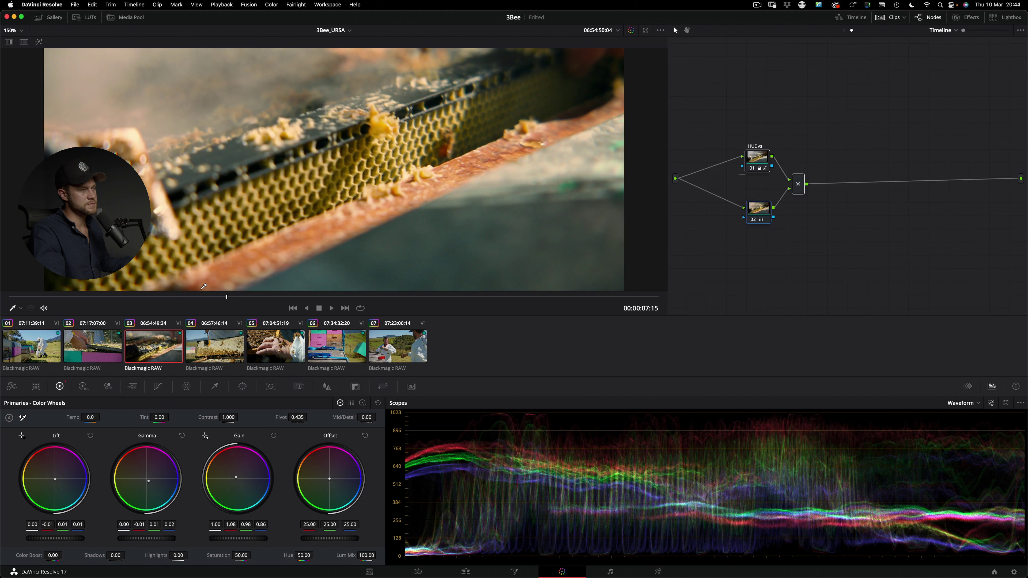
On clip 06, reduce the HUE vs node's blue Hue Vs Hue rotation to 2.88 at input hue 115.76
{"action": "key", "text": "Down"}
{"action": "key", "text": "Down"}
{"action": "key", "text": "Down"}
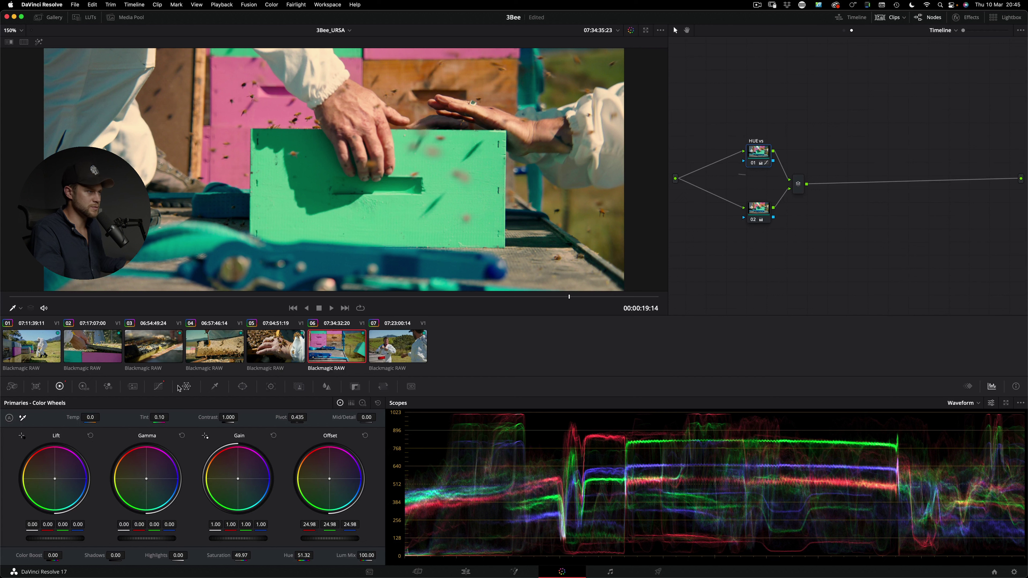
{"action": "left_click", "coordinate": [159, 387]}
{"action": "left_click_drag", "start_coordinate": [230, 475], "coordinate": [234, 480]}
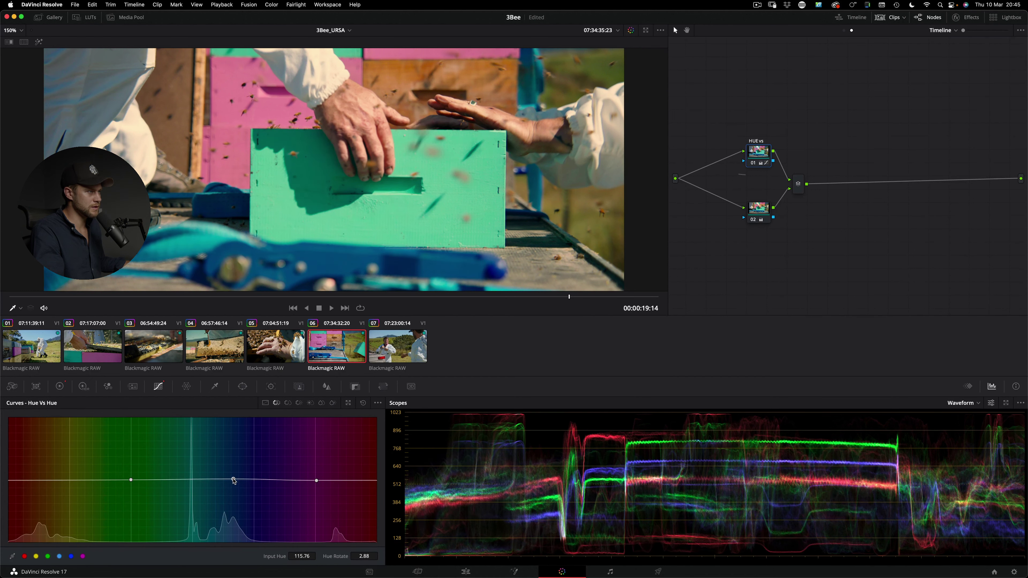
Compare the HUE vs node off and on, and play through clip 07
{"action": "key", "text": "ctrl+d"}
{"action": "key", "text": "ctrl+d"}
{"action": "key", "text": "ctrl+d"}
{"action": "key", "text": "ctrl+d"}
{"action": "key", "text": "ctrl+d"}
{"action": "key", "text": "ctrl+d"}
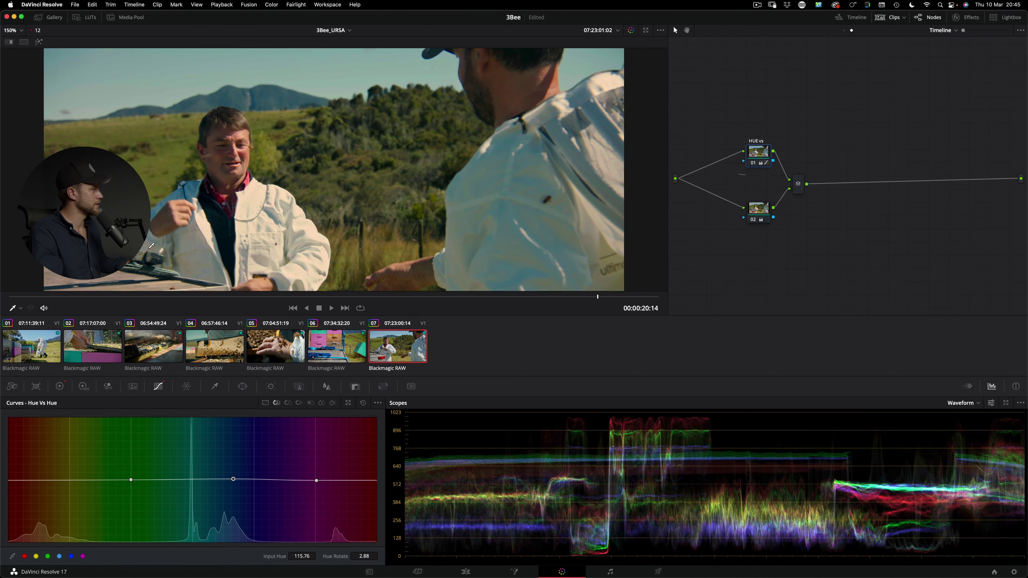
{"action": "key", "text": "space"}
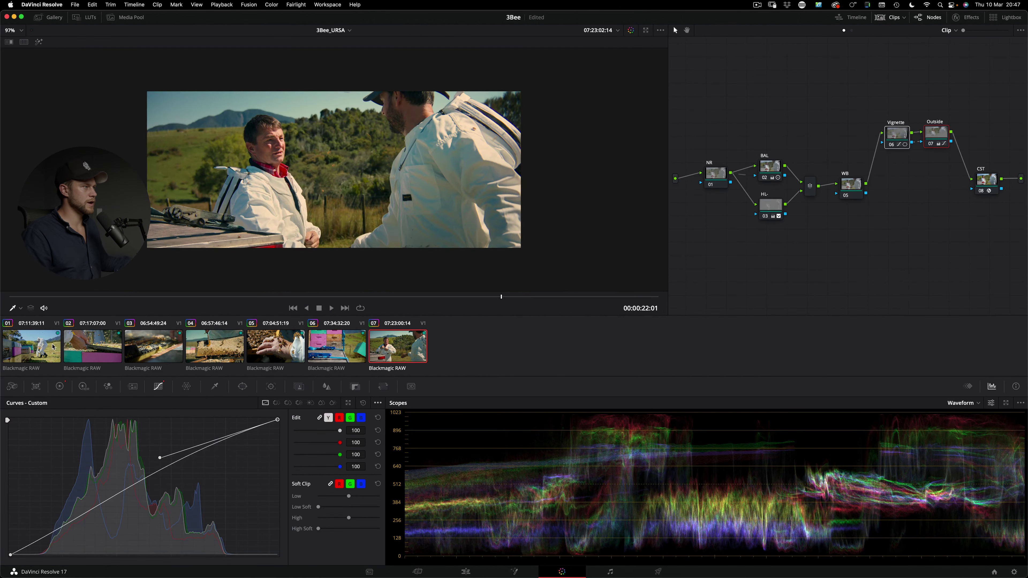
On clip 07, switch to the timeline node graph and append a serial node after the layer mixer
{"action": "left_click", "coordinate": [53, 347]}
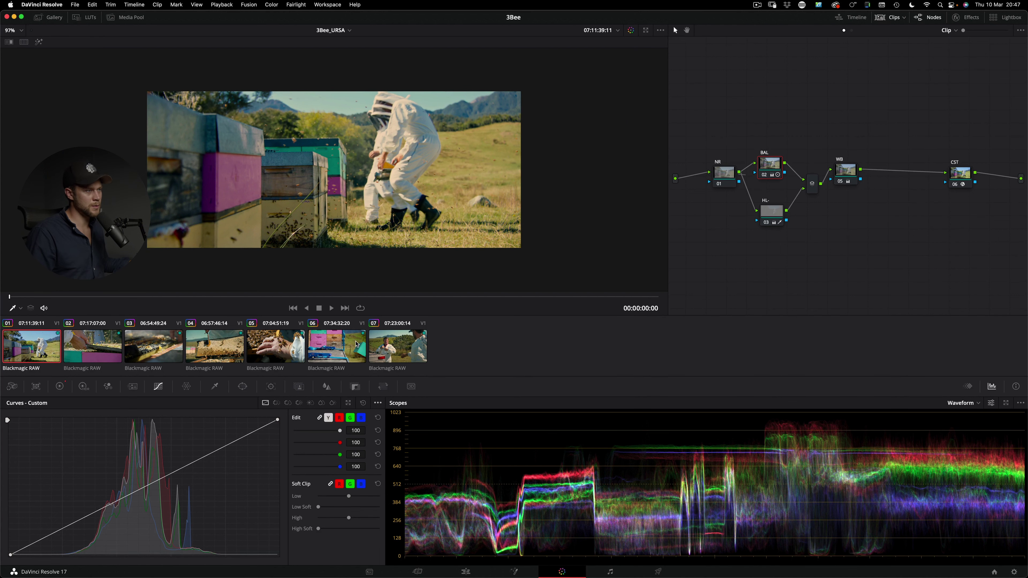
{"action": "left_click", "coordinate": [396, 352]}
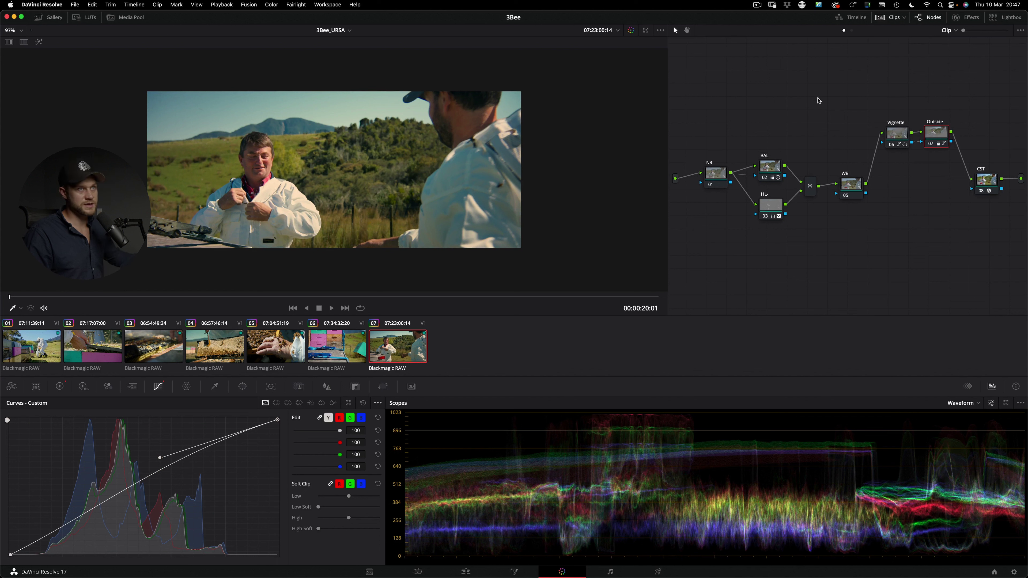
{"action": "left_click", "coordinate": [850, 30]}
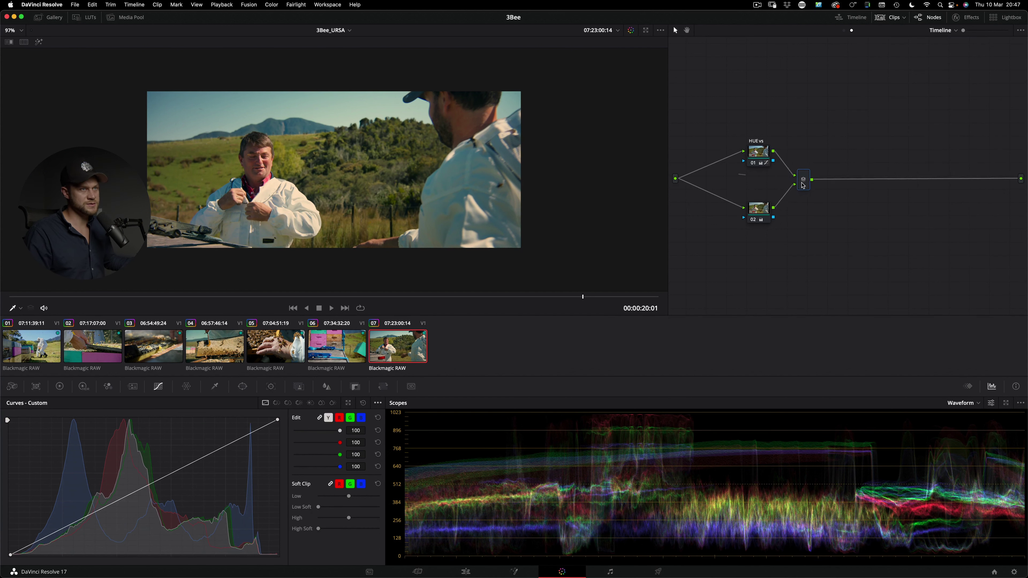
{"action": "key", "text": "alt+s"}
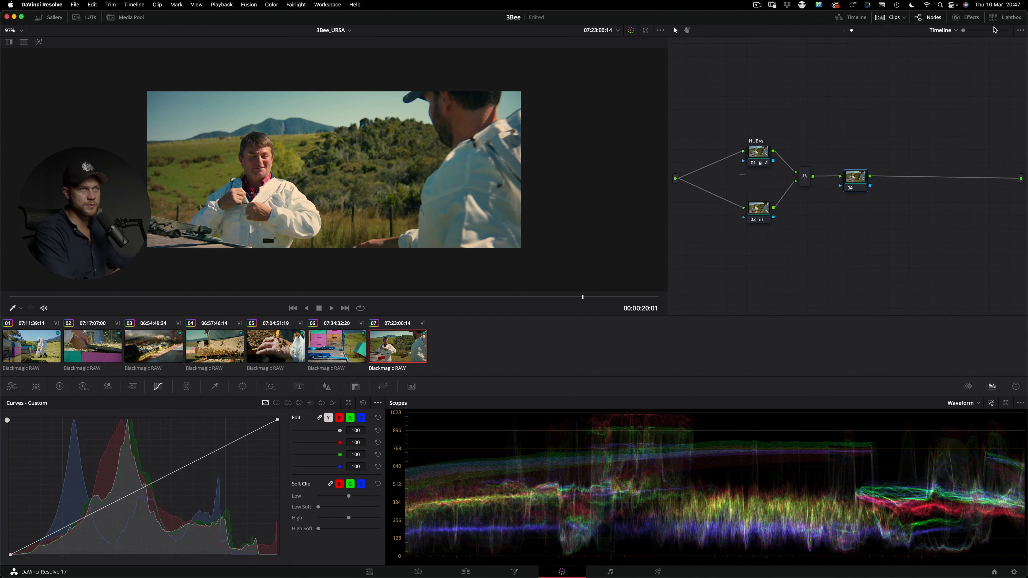
Find FilmConvert Nitrate in the effects library, apply it to the new serial node, and collapse its on-screen grain curve
{"action": "left_click", "coordinate": [970, 18]}
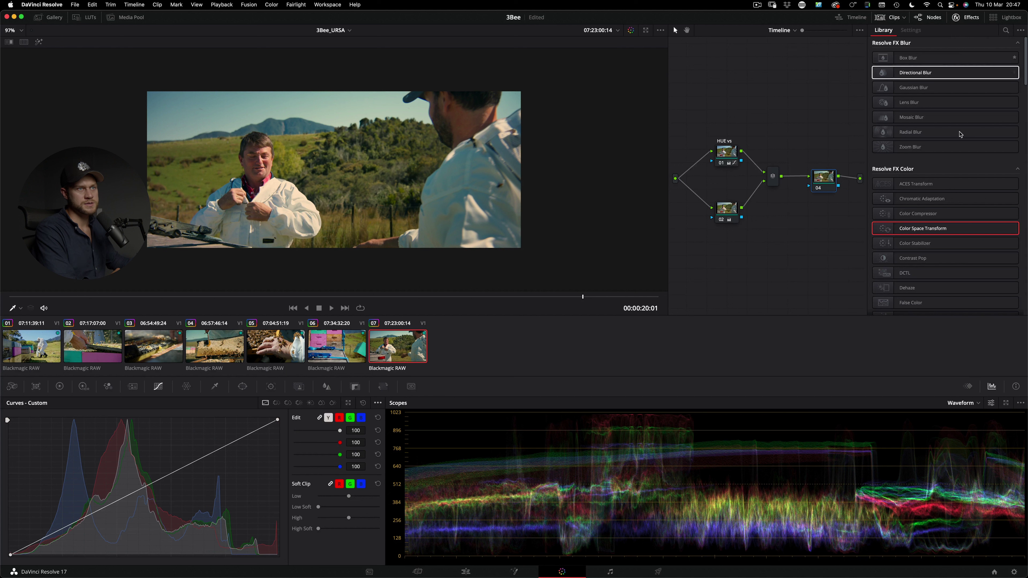
{"action": "left_click", "coordinate": [1006, 30]}
{"action": "type", "text": "fil"}
{"action": "left_click_drag", "start_coordinate": [911, 167], "coordinate": [828, 180]}
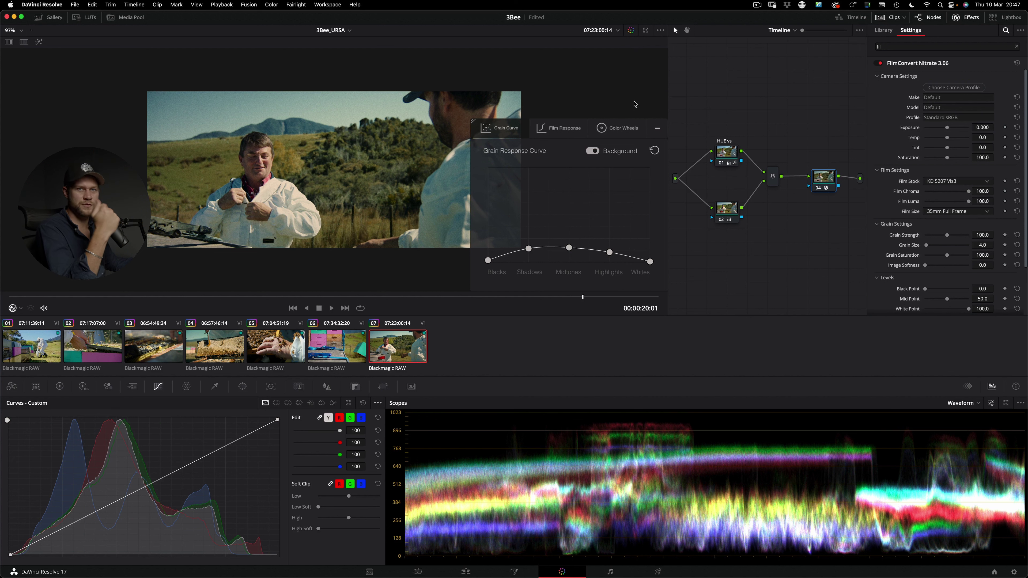
{"action": "left_click", "coordinate": [656, 128]}
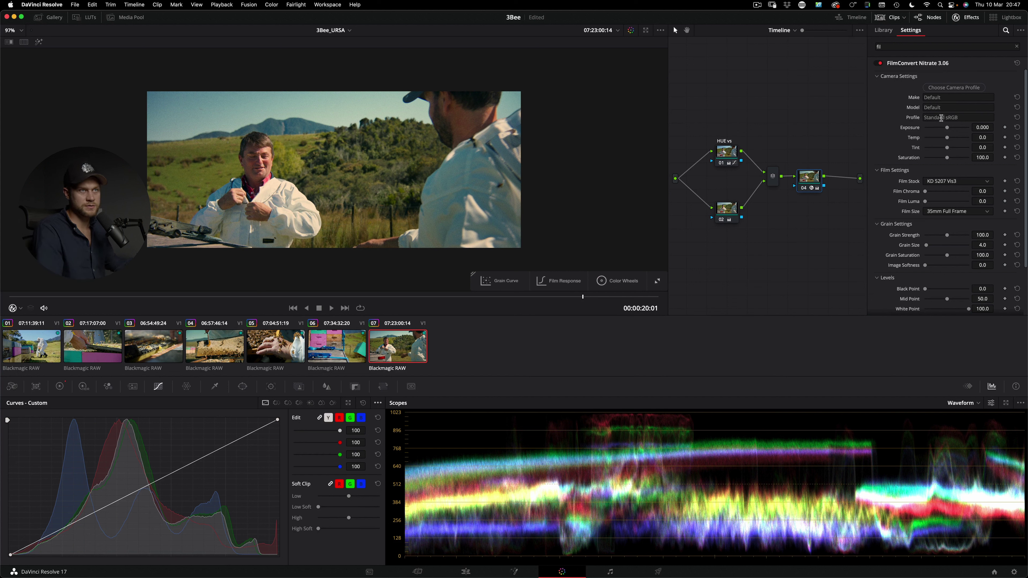
Keep FilmConvert's Standard sRGB profile and KD 5207 Vis3 stock, and set Film Chroma to 18.4 and Film Luma to 42.2
{"action": "left_click", "coordinate": [926, 116]}
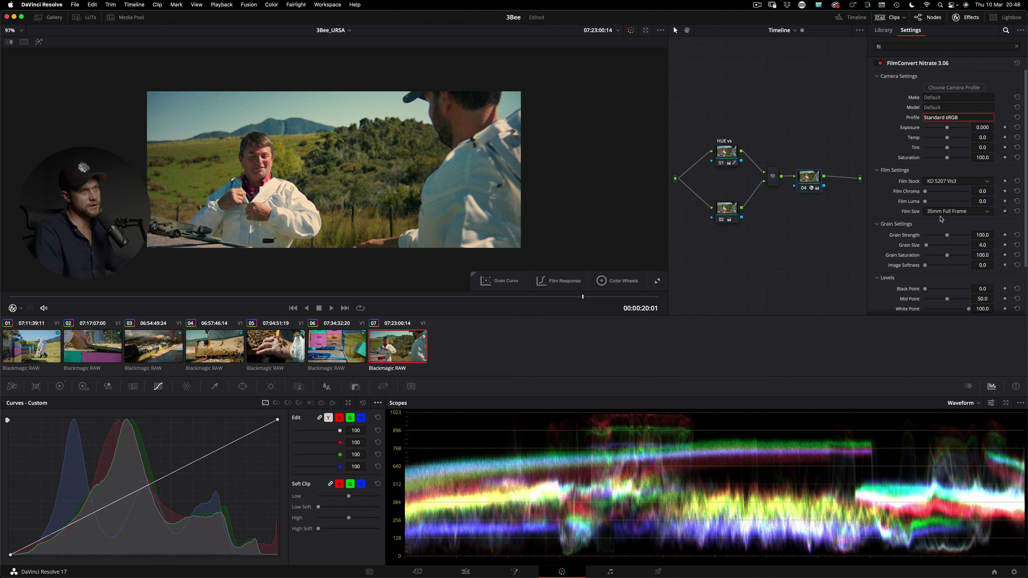
{"action": "left_click_drag", "start_coordinate": [808, 179], "coordinate": [813, 180]}
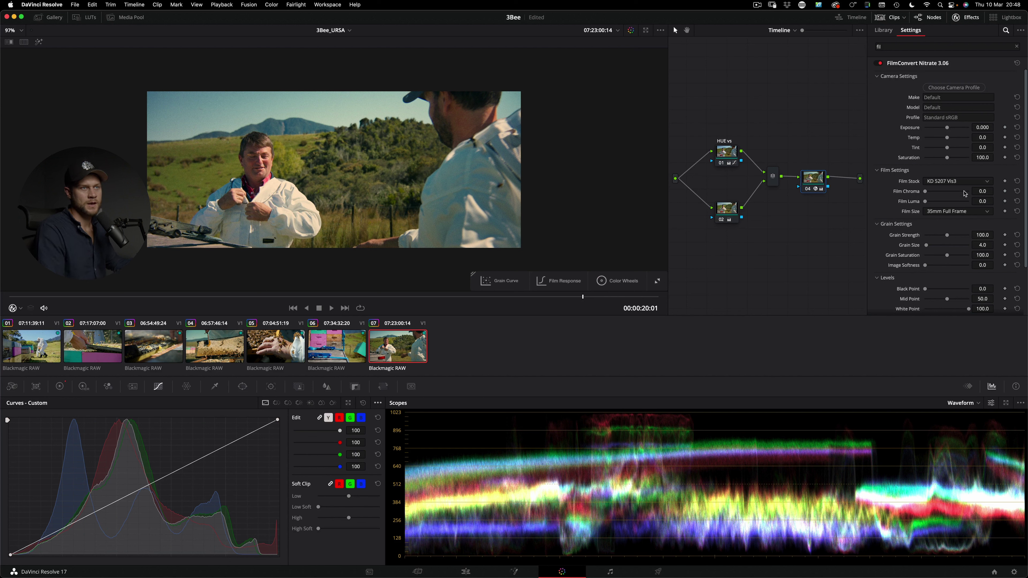
{"action": "mouse_move", "coordinate": [926, 202]}
{"action": "left_mouse_down"}
{"action": "mouse_move", "coordinate": [946, 205]}
{"action": "mouse_move", "coordinate": [932, 196]}
{"action": "left_mouse_up"}
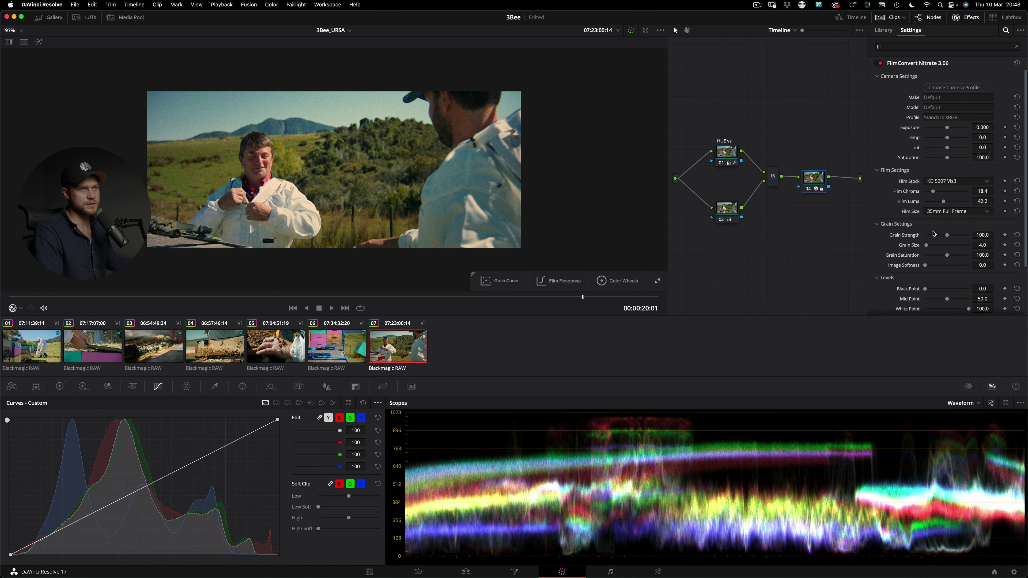
Set Grain Strength to 49.5, then lower the grain response in the blacks and shadows and raise it slightly in the highlights
{"action": "left_click_drag", "start_coordinate": [946, 237], "coordinate": [937, 238]}
{"action": "scroll", "coordinate": [498, 243], "scroll_direction": "up", "scroll_amount": 5}
{"action": "left_click", "coordinate": [493, 282]}
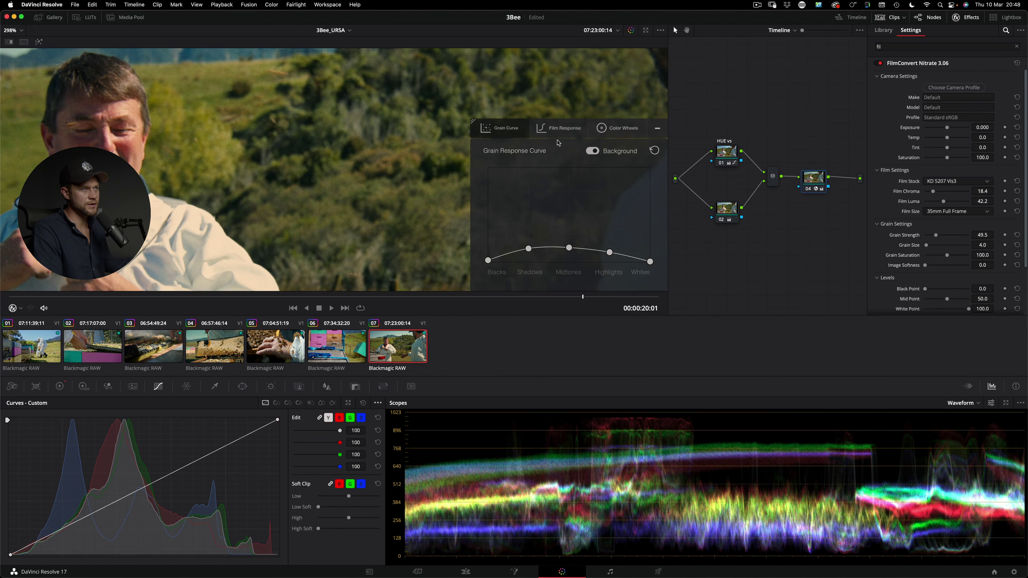
{"action": "left_click_drag", "start_coordinate": [488, 261], "coordinate": [489, 281]}
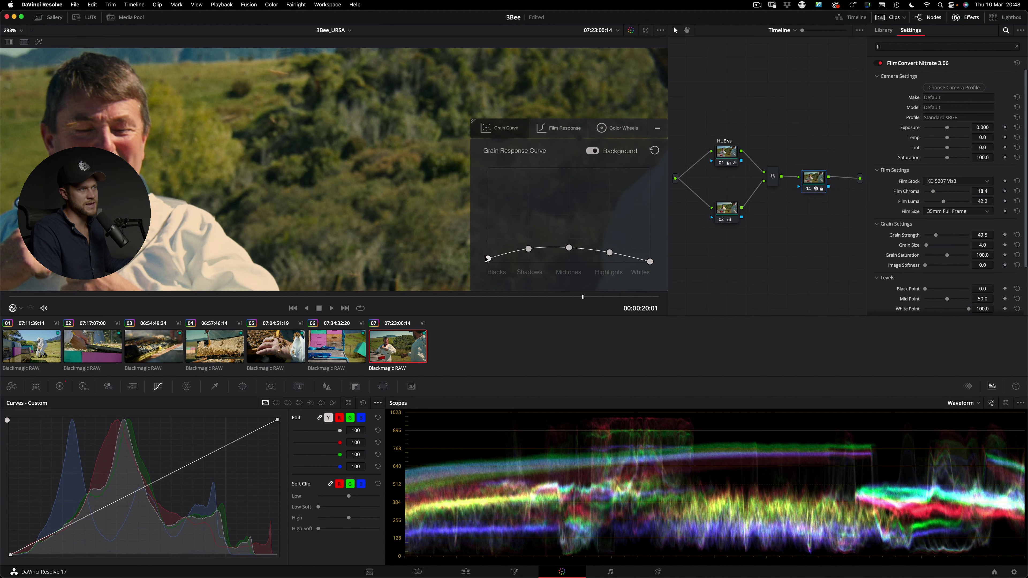
{"action": "left_click_drag", "start_coordinate": [528, 249], "coordinate": [609, 249]}
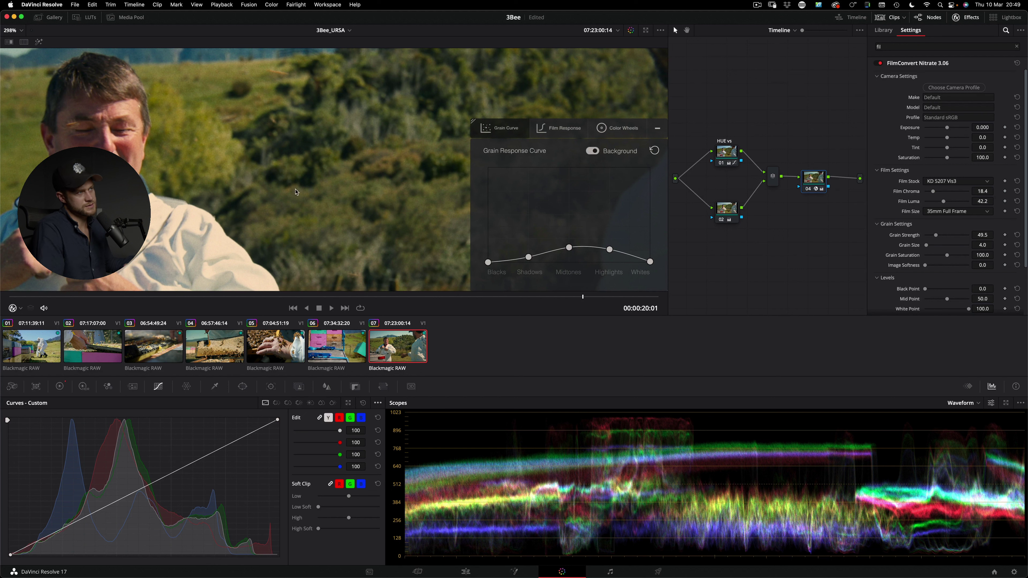
Show clips 01 to 07 together in a Selected Clips split screen and enlarge the viewer to review the overall look
{"action": "key", "text": "shift+z"}
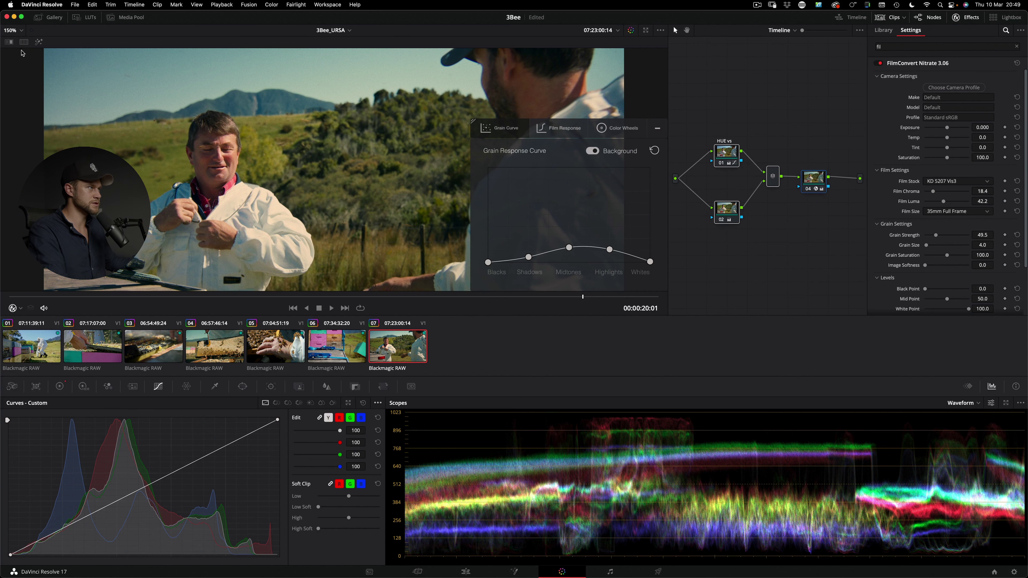
{"action": "left_click", "coordinate": [24, 42]}
{"action": "left_click", "coordinate": [29, 346]}
{"action": "left_click", "coordinate": [408, 336], "text": "shift"}
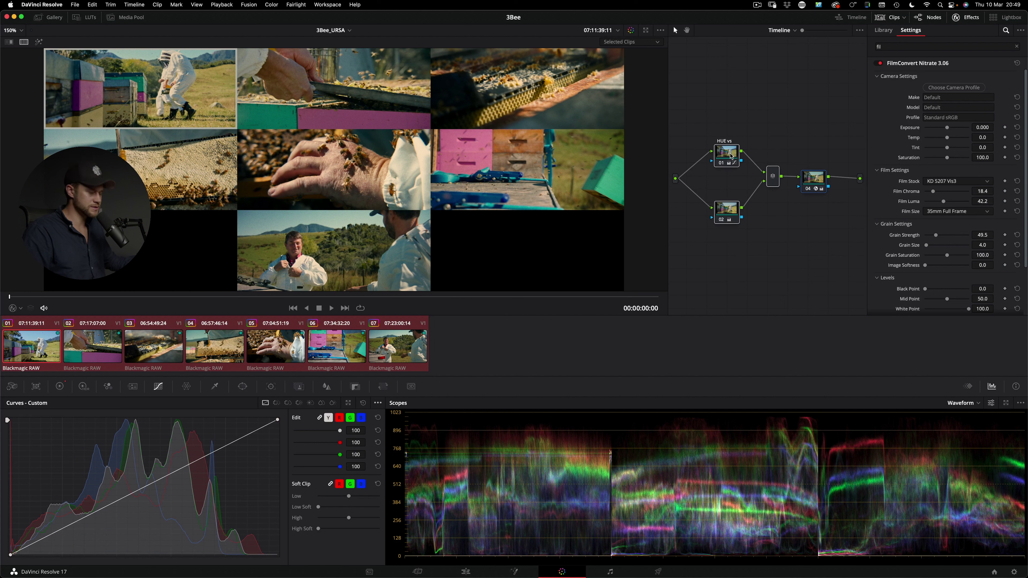
{"action": "key", "text": "alt+f"}
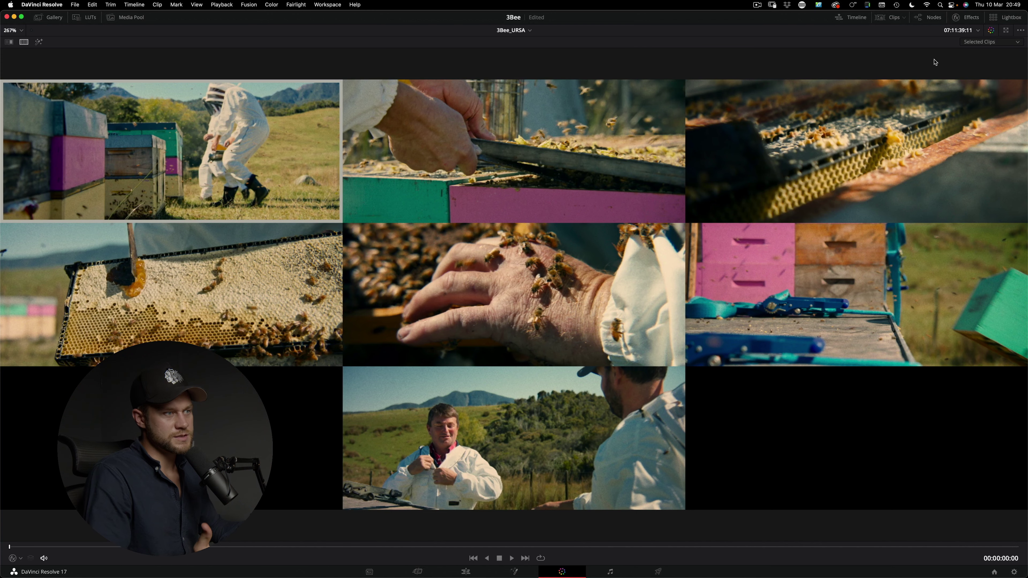